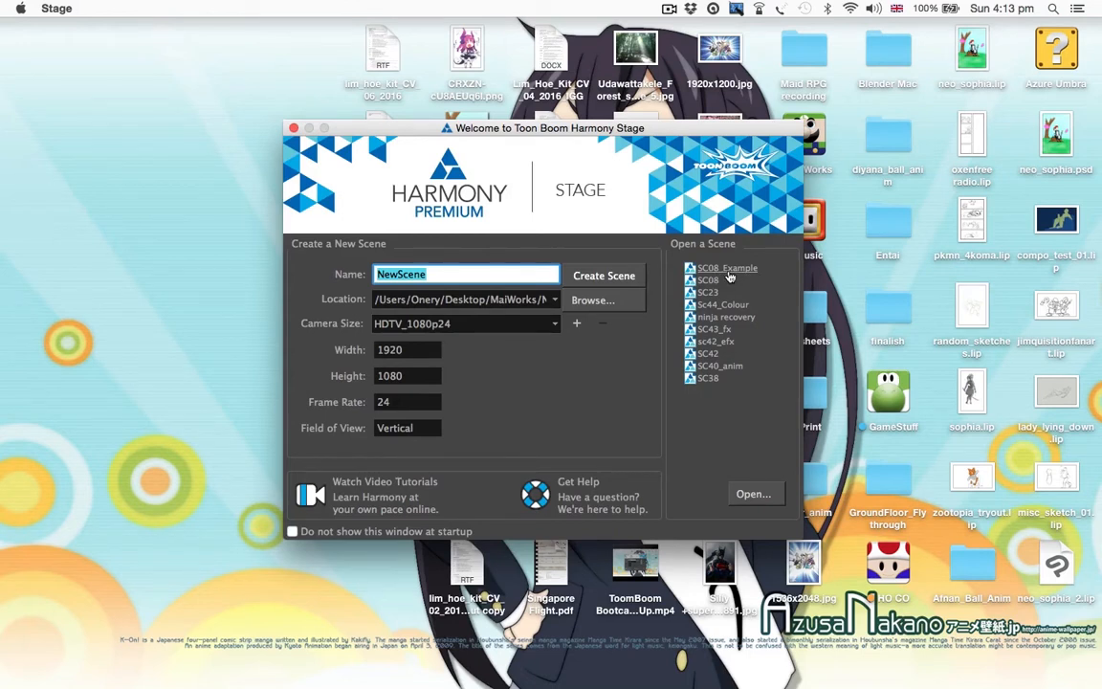
# - Open the existing scene SC08_Example
pyautogui.doubleClick(727, 269)
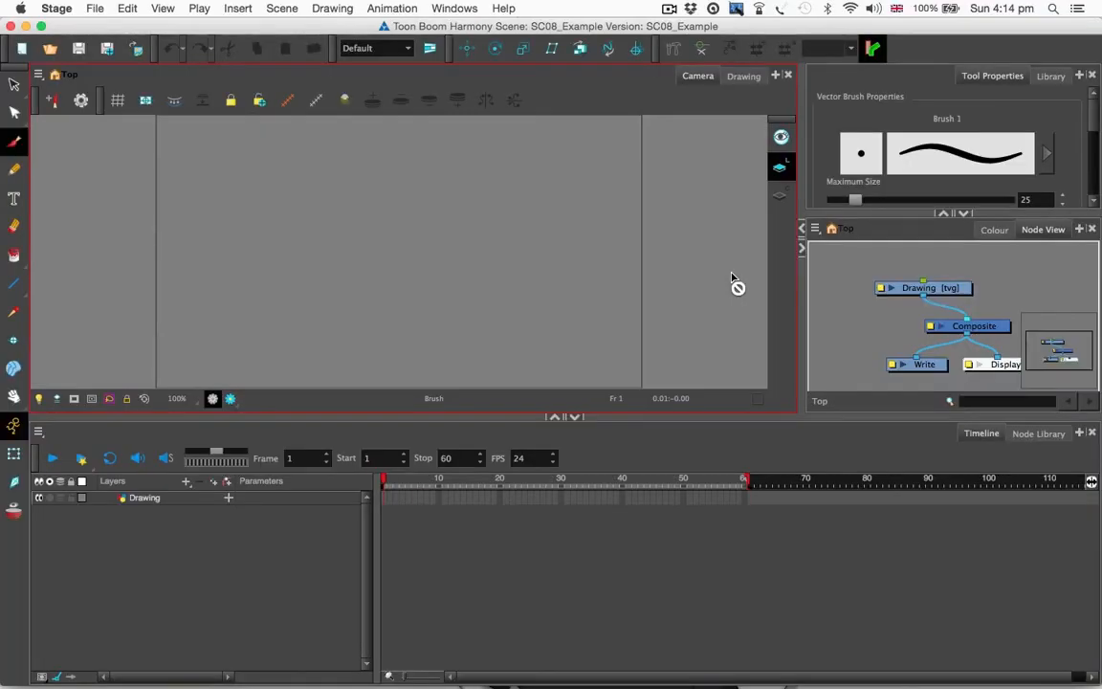
pyautogui.click(344, 8)
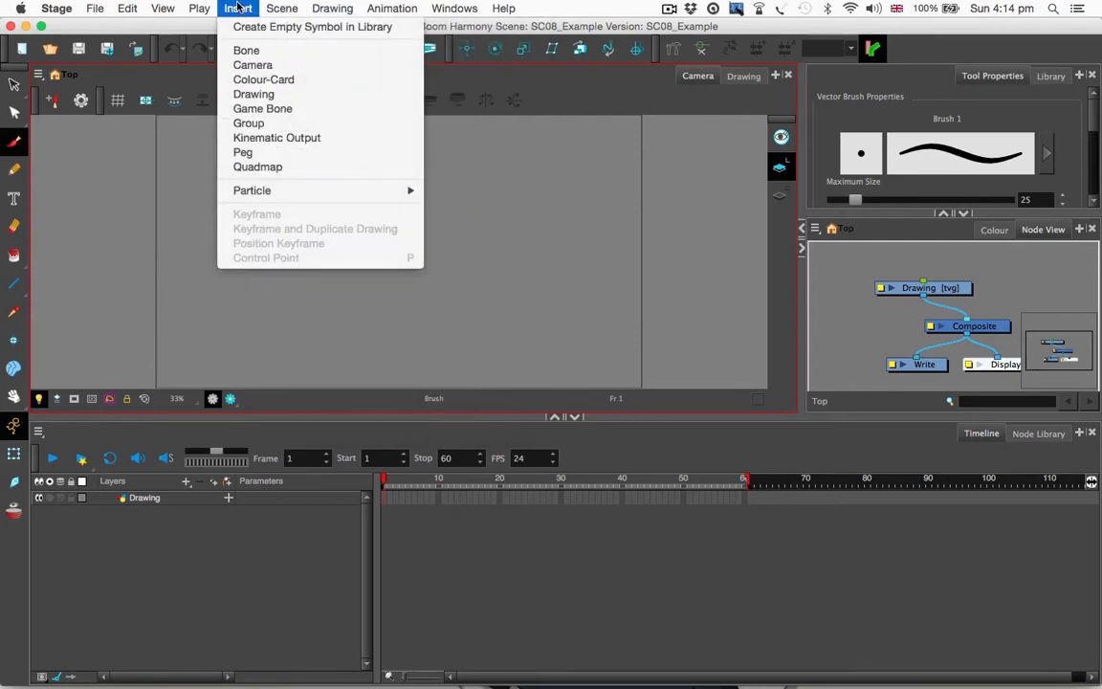
pyautogui.click(238, 8)
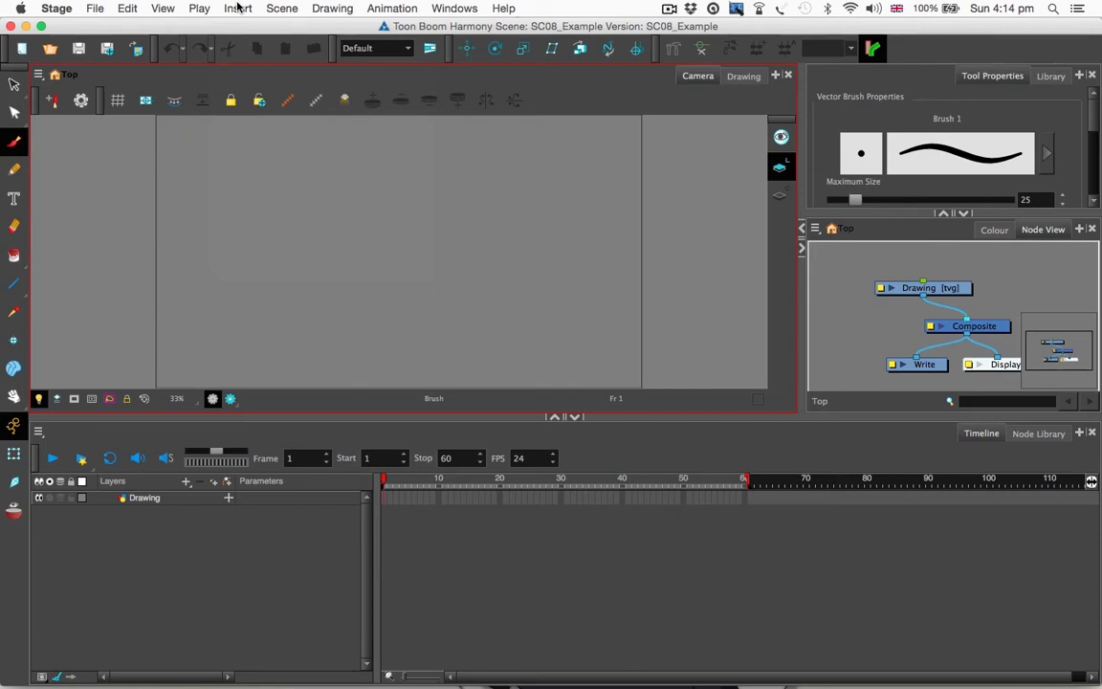
pyautogui.click(237, 7)
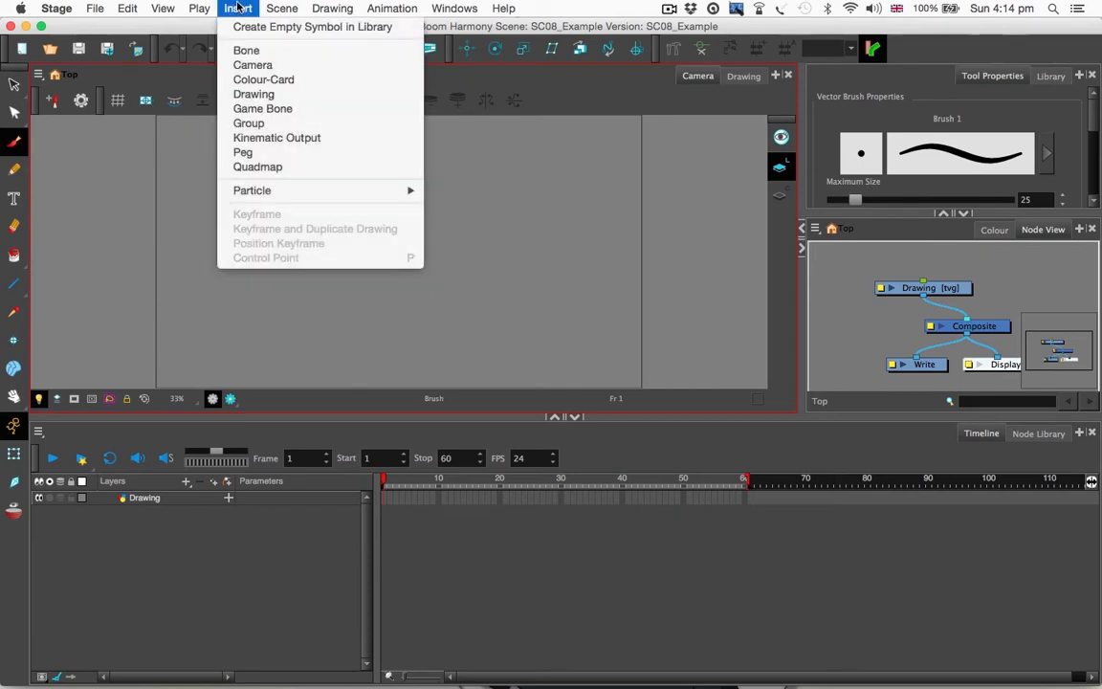
pyautogui.click(237, 8)
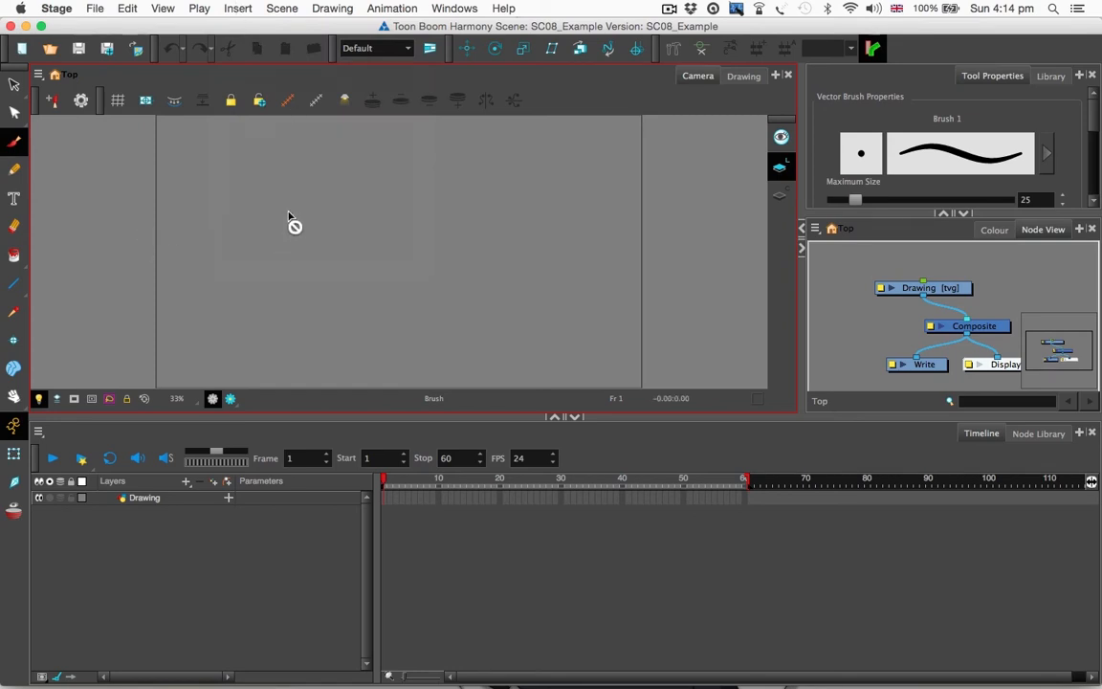
pyautogui.click(252, 8)
pyautogui.moveTo(283, 8)
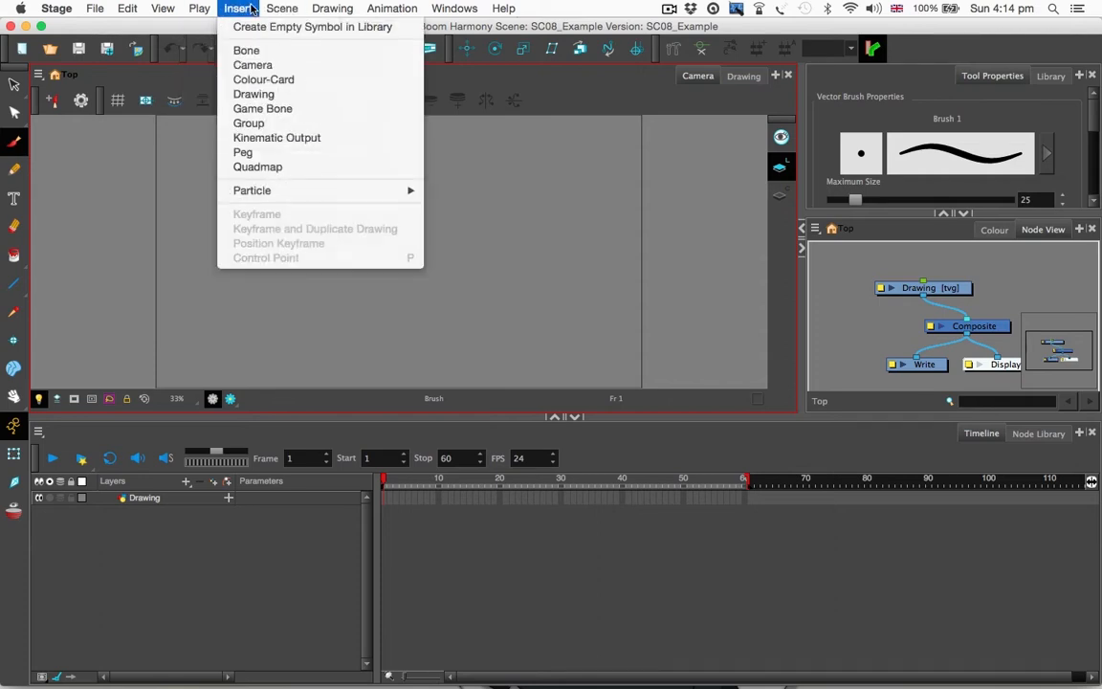
pyautogui.click(241, 9)
pyautogui.click(229, 591)
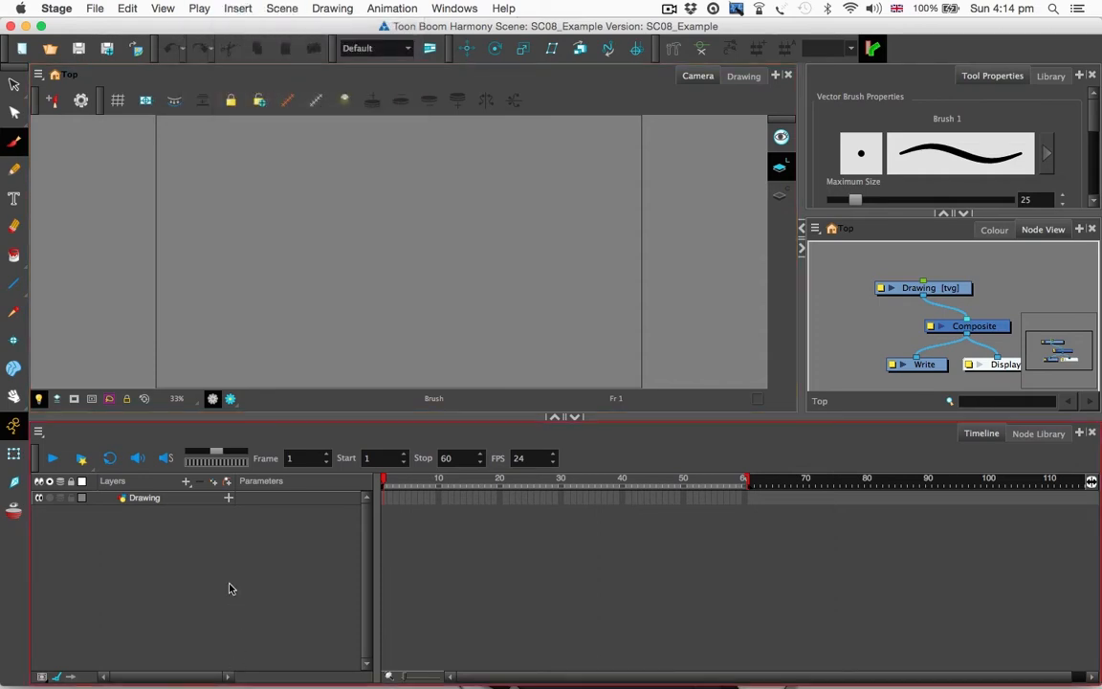
# - Start an image import into the scene and browse for the drawing files to bring in
pyautogui.click(199, 7)
pyautogui.moveTo(110, 10)
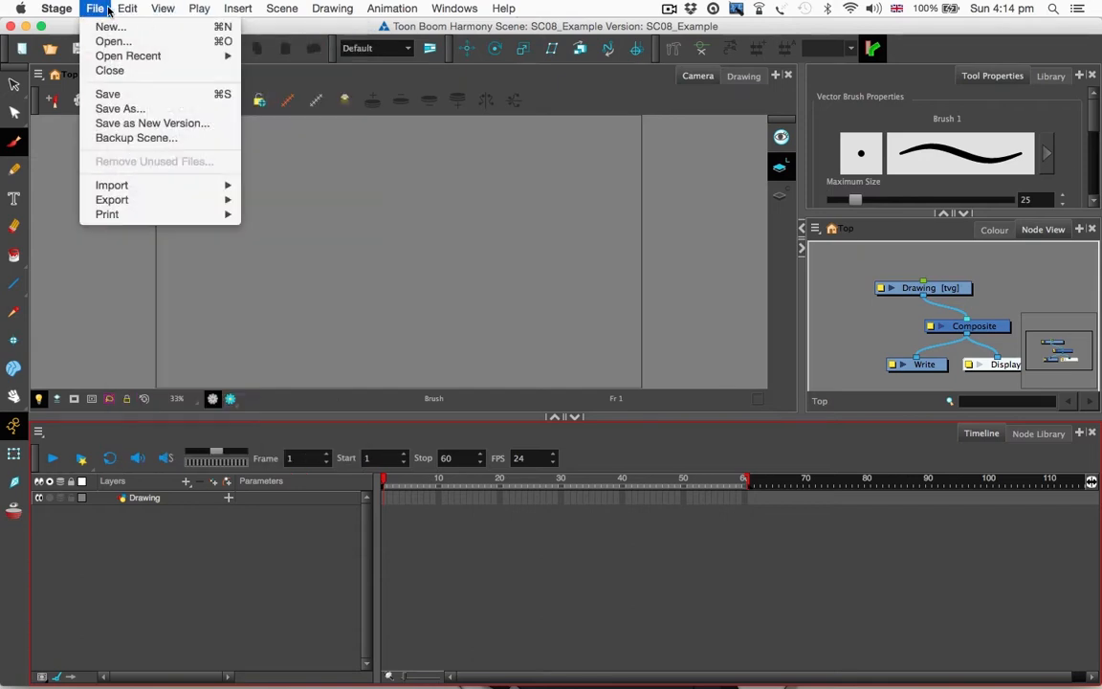
pyautogui.moveTo(153, 191)
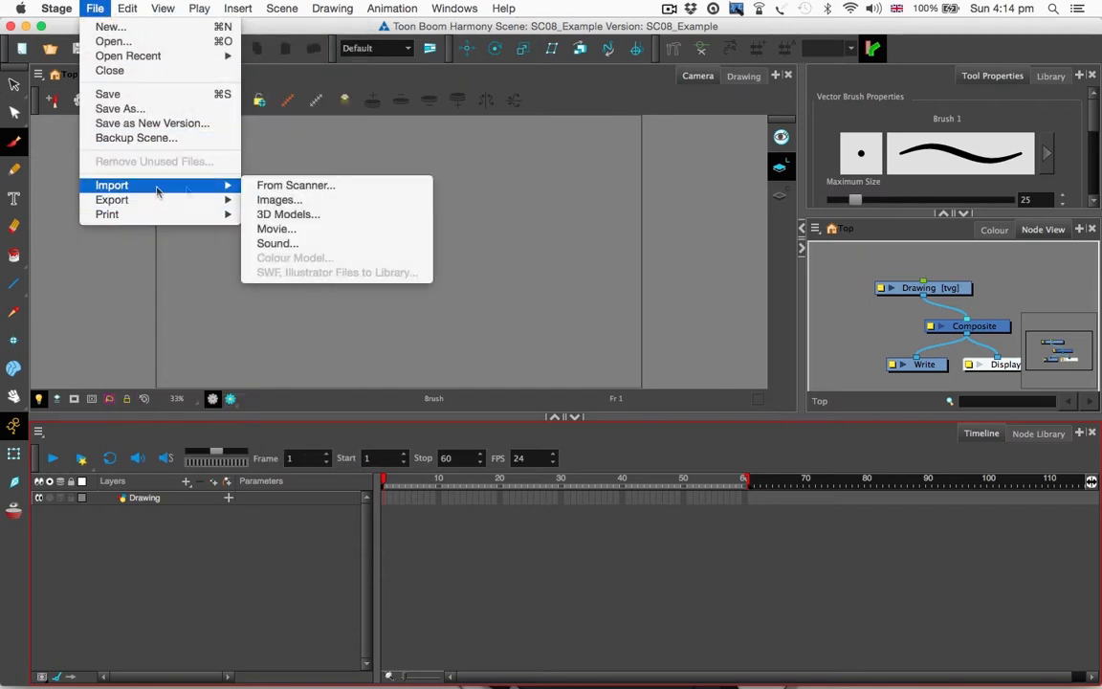
pyautogui.click(311, 208)
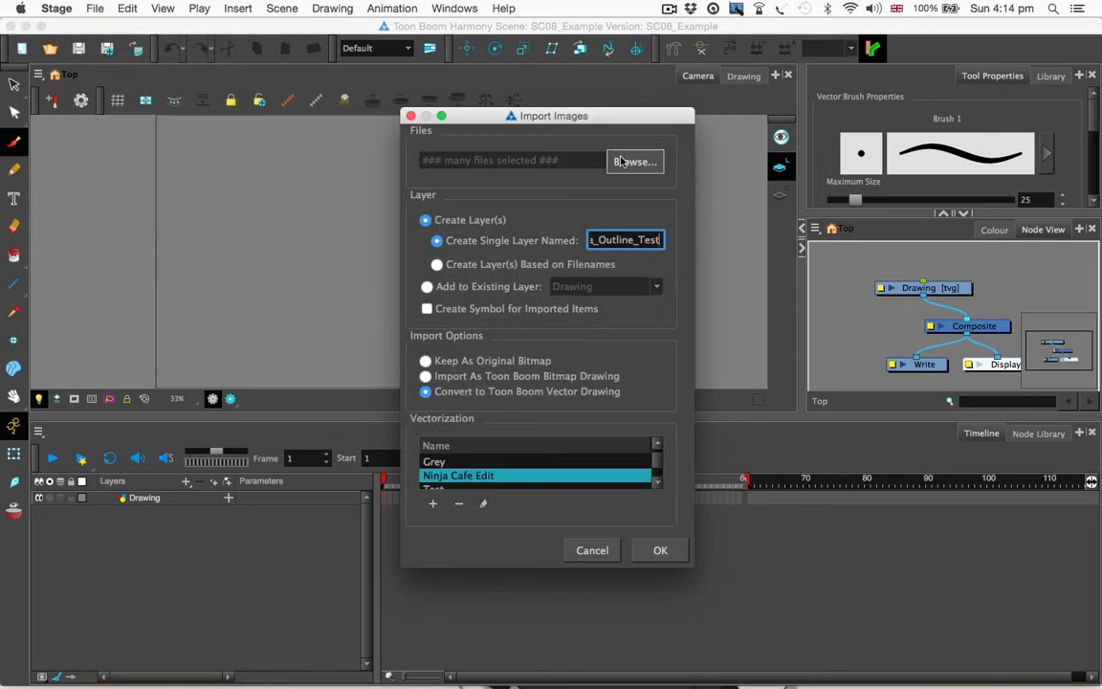
pyautogui.click(620, 162)
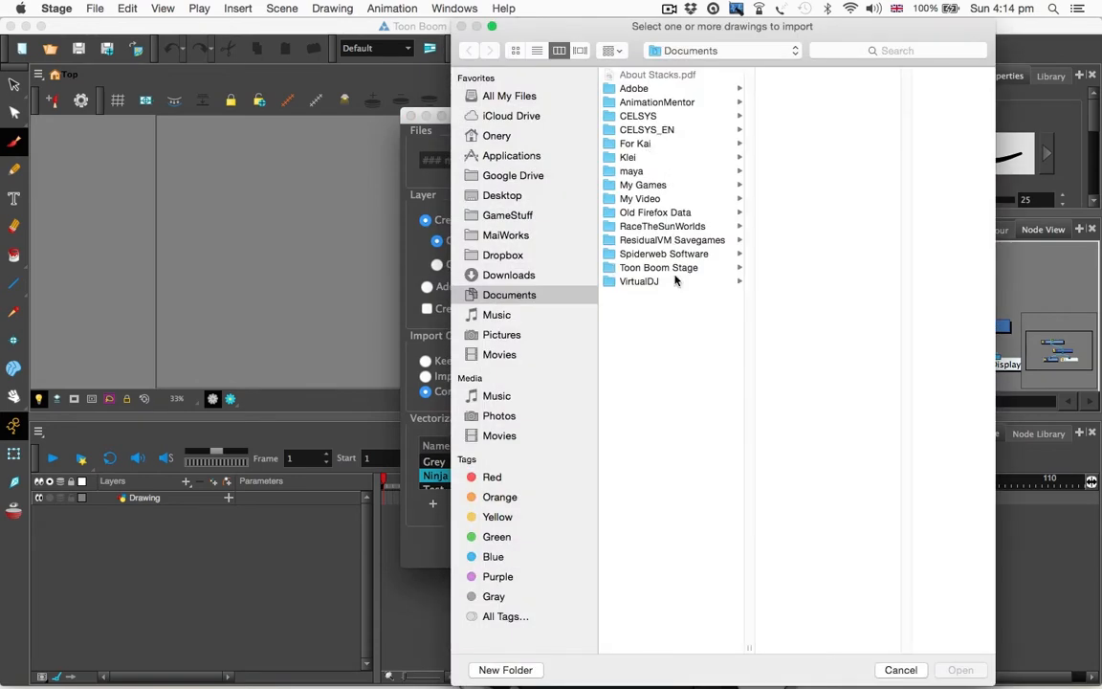
# - Go to the FNJ folder in MaiWorks, under Ninja Cafe Project, Ninja Animation Project, SC08, Sc8_char
pyautogui.click(521, 238)
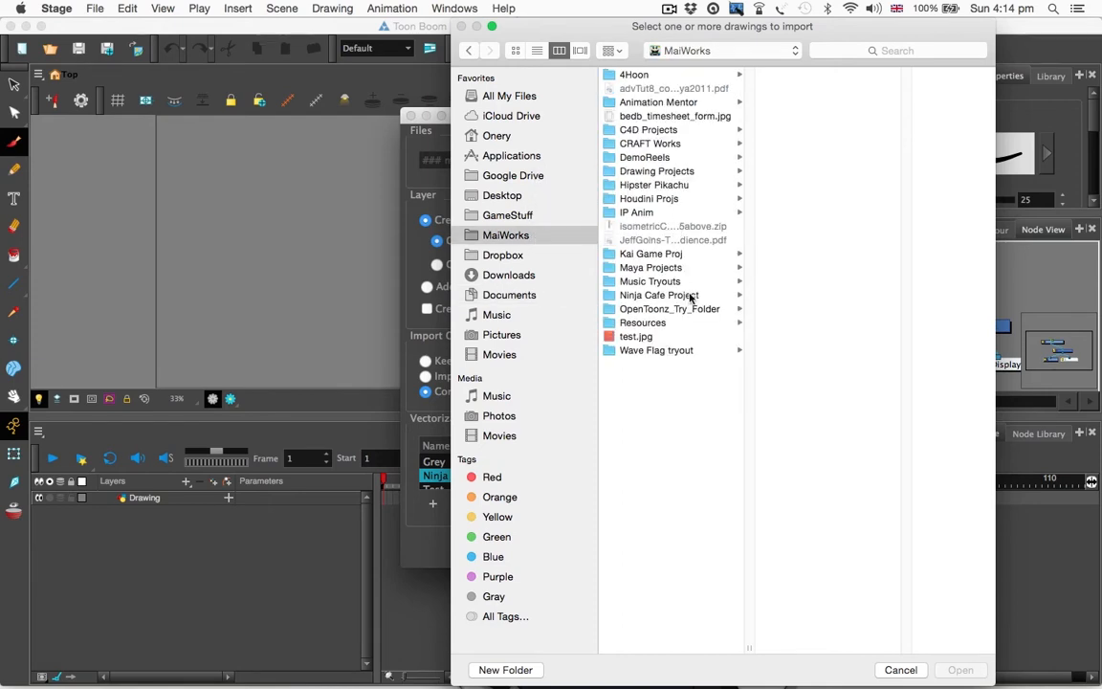
pyautogui.click(689, 296)
pyautogui.click(802, 213)
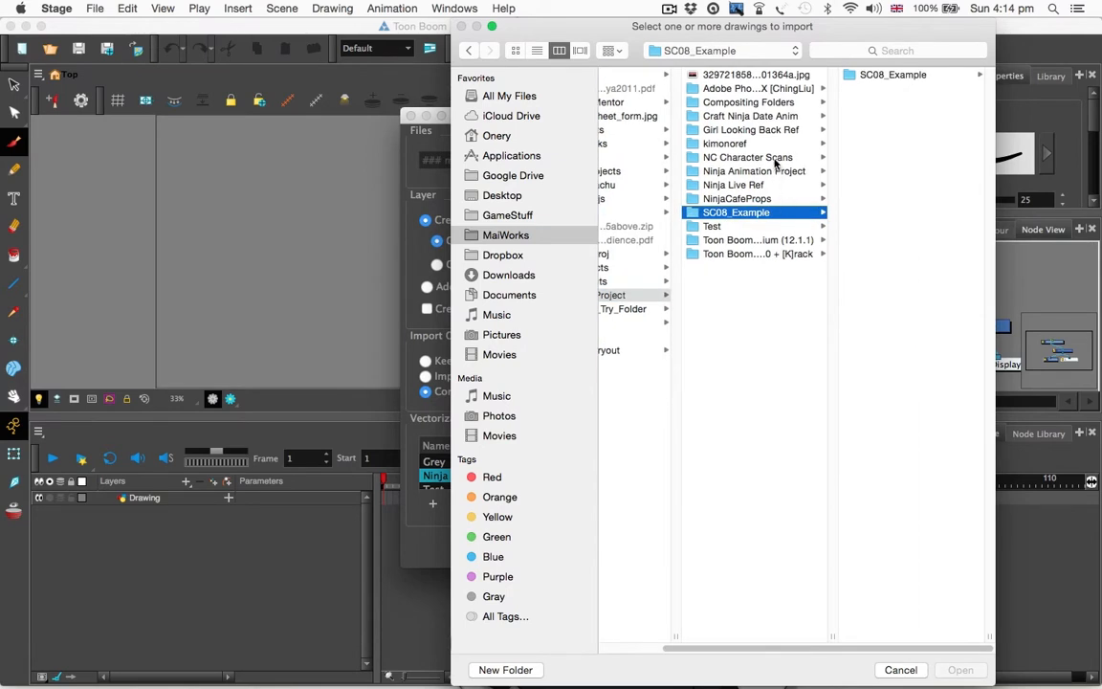
pyautogui.click(775, 172)
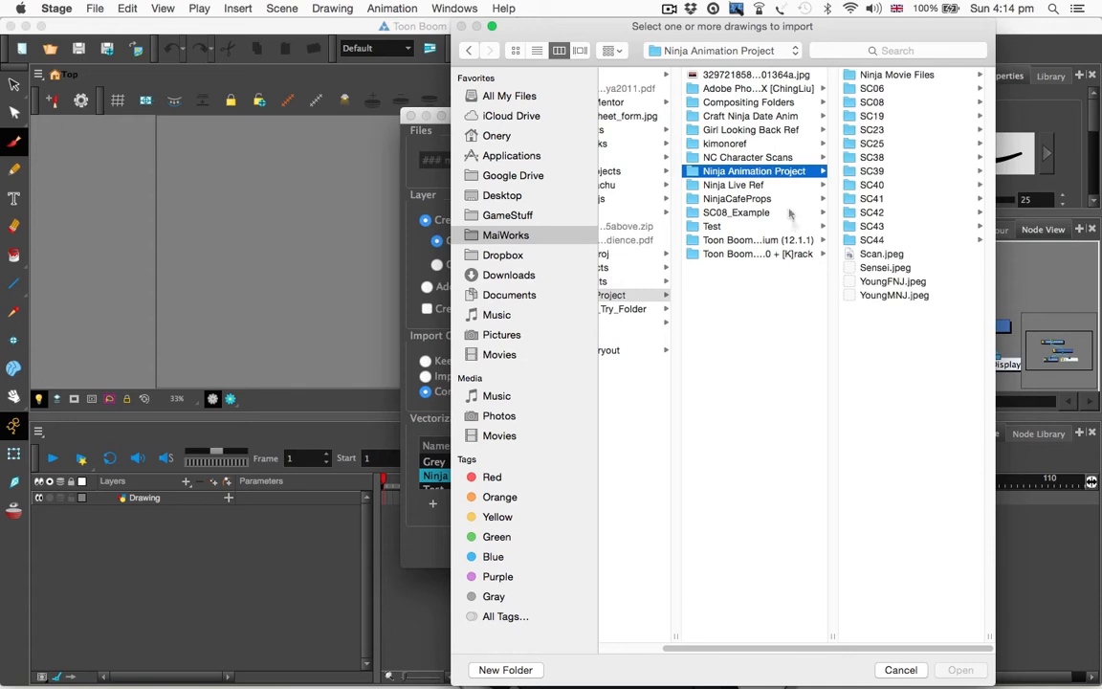
pyautogui.click(882, 102)
pyautogui.press('Right')
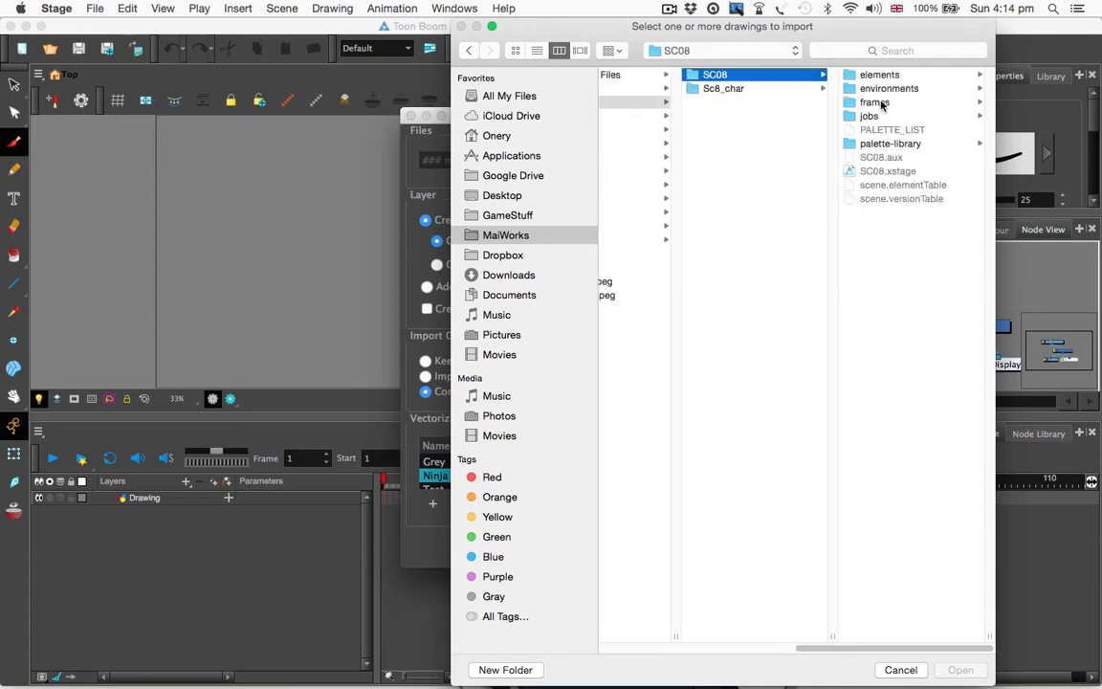
pyautogui.press('Right')
pyautogui.press('Left')
pyautogui.press('Down')
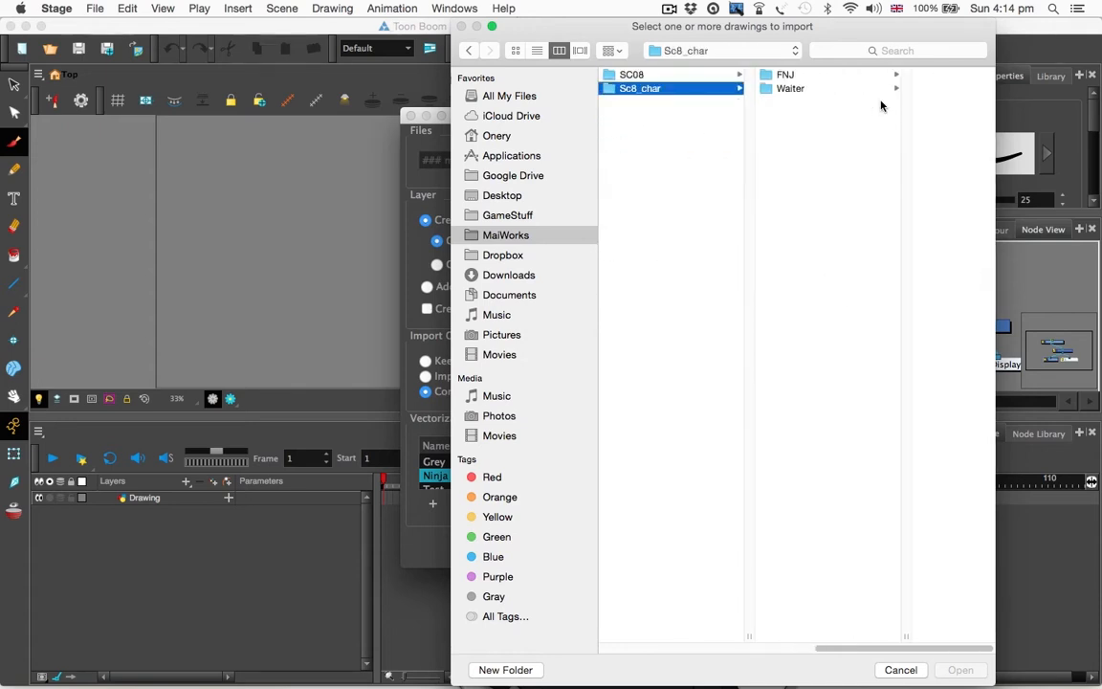
pyautogui.press('Right')
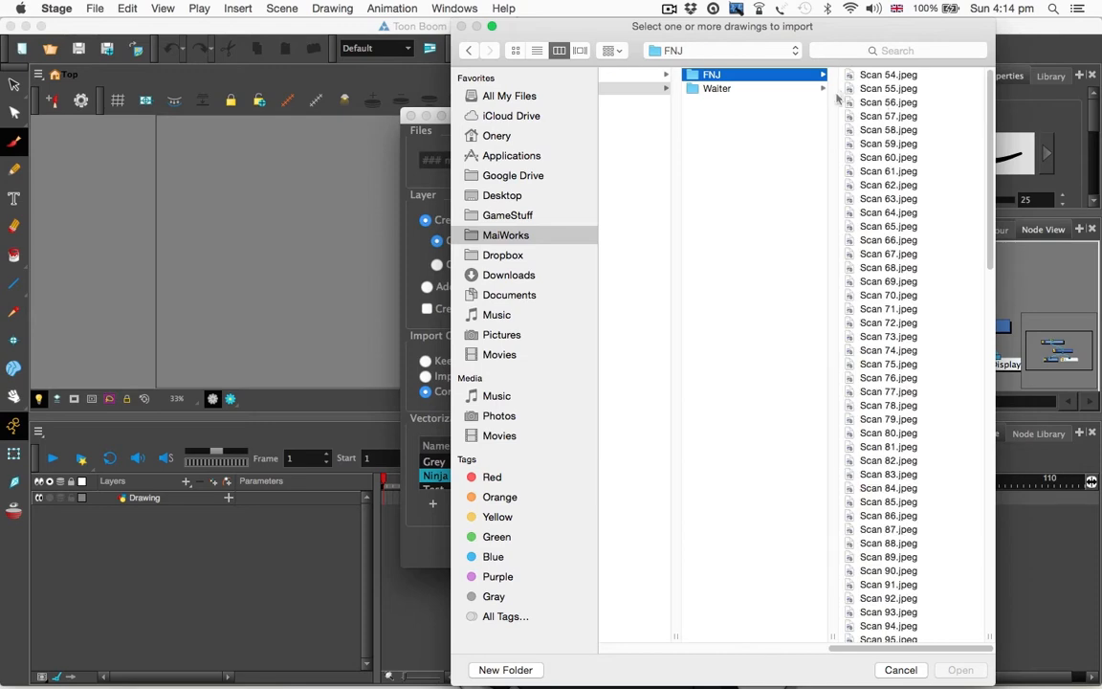
# - Look through the full list of scanned drawings in the FNJ folder
pyautogui.click(857, 77)
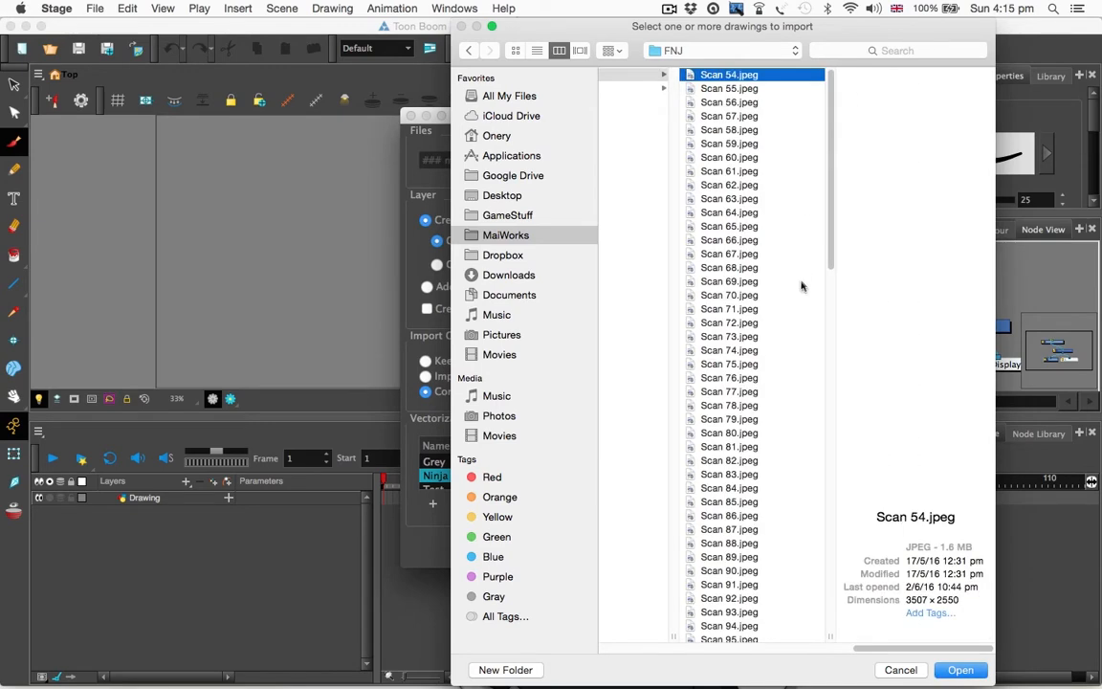
pyautogui.scroll(-15, 799, 323)
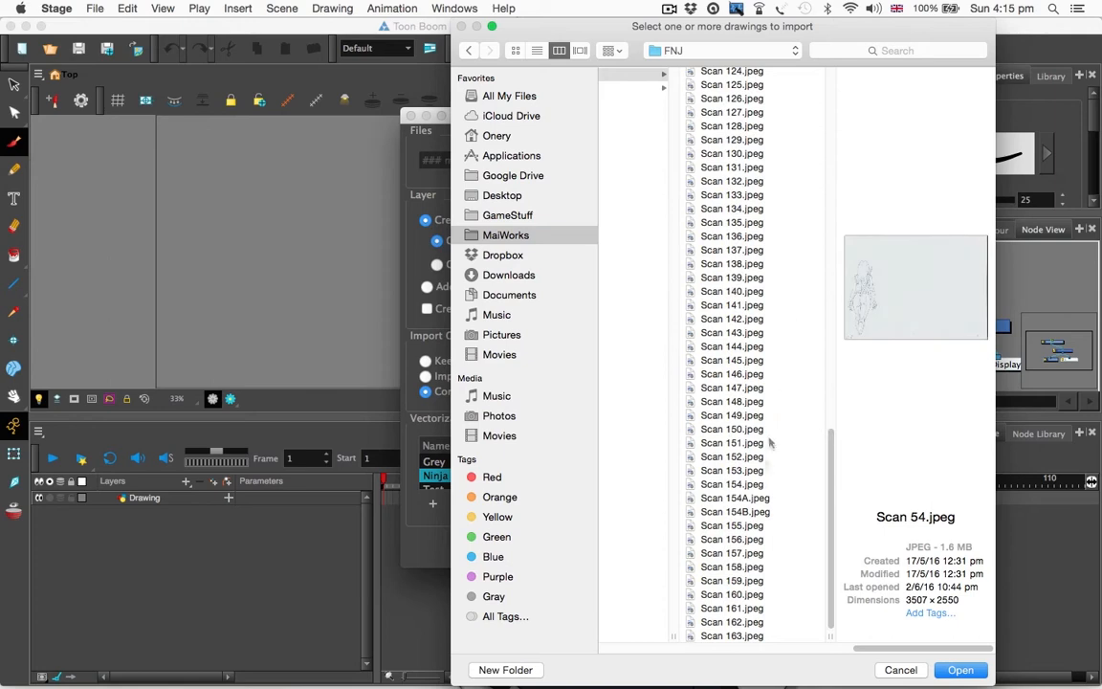
pyautogui.scroll(15, 763, 402)
pyautogui.scroll(-15, 756, 402)
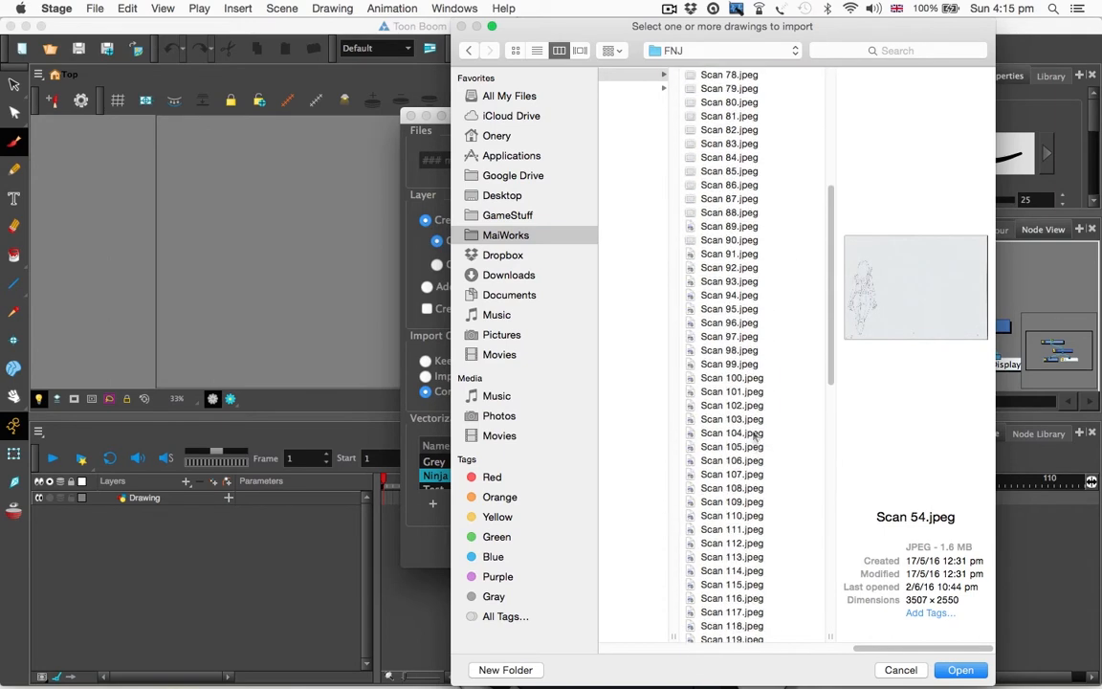
pyautogui.scroll(15, 669, 110)
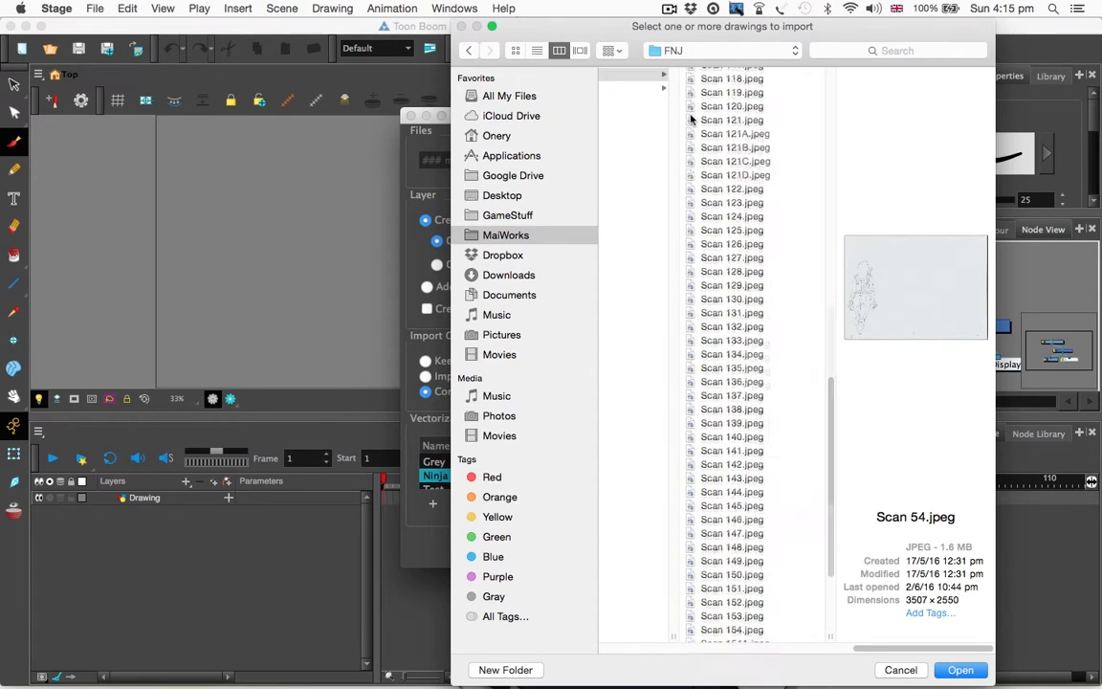
pyautogui.scroll(-15, 765, 287)
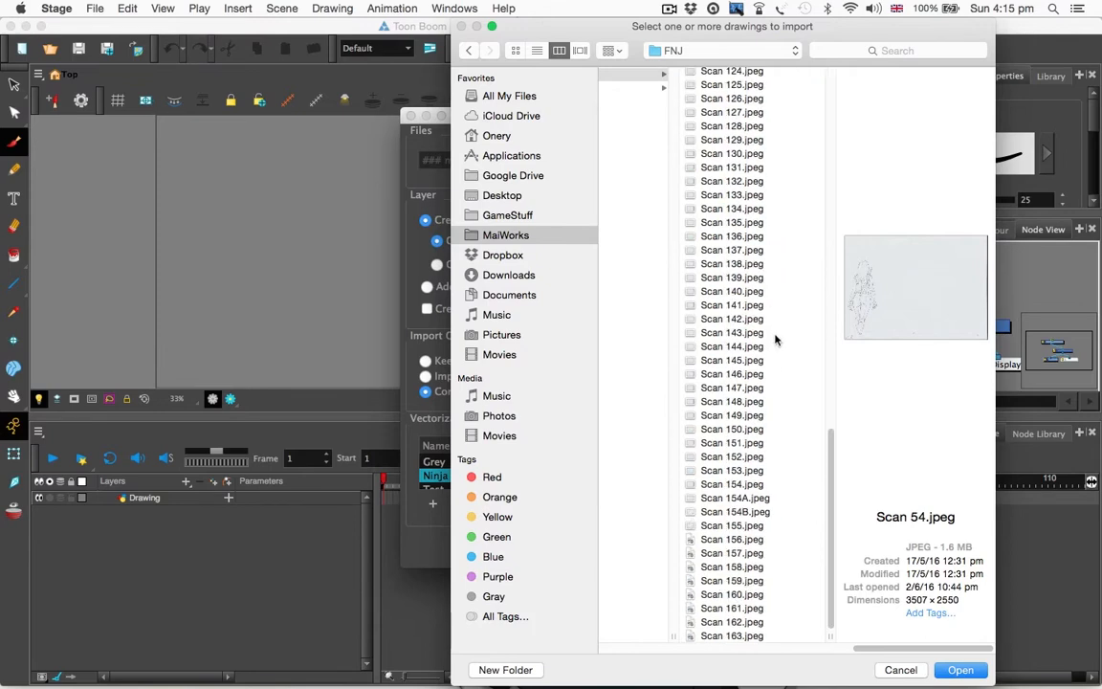
pyautogui.scroll(15, 761, 598)
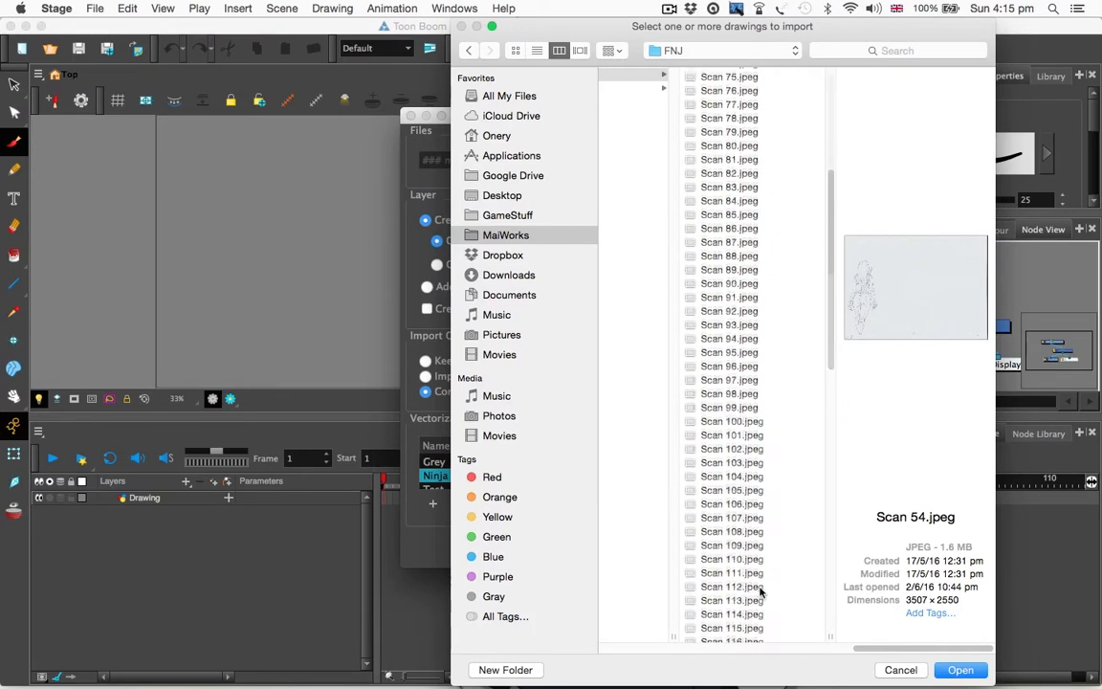
pyautogui.scroll(-15, 763, 578)
pyautogui.scroll(15, 784, 221)
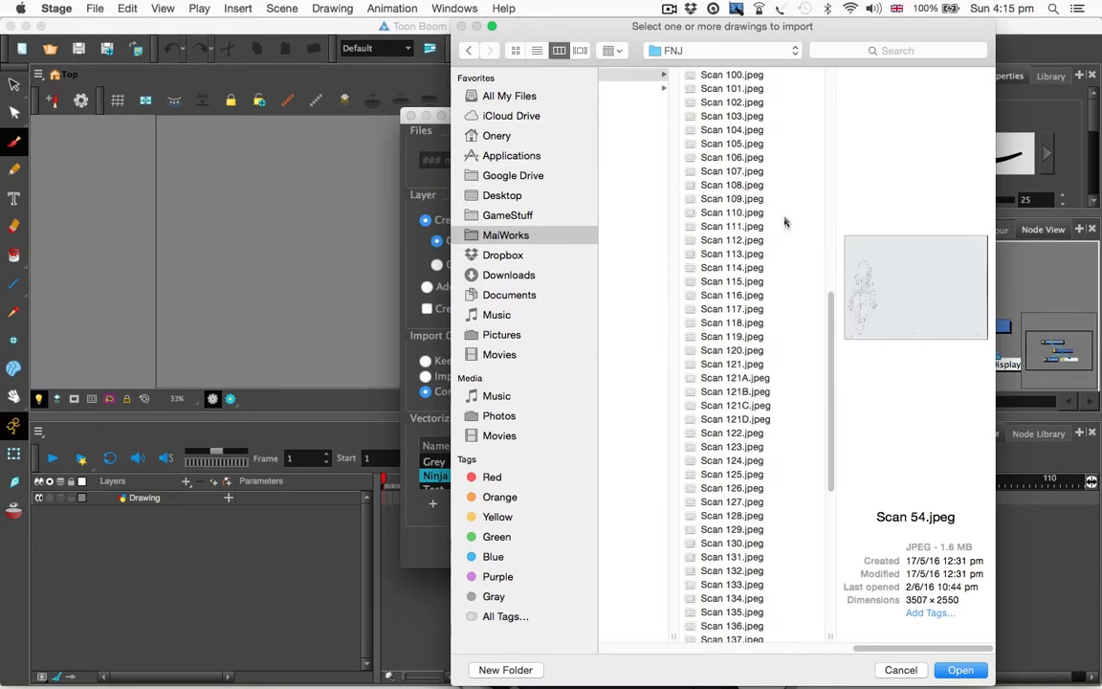
# - Preview Scan 54.jpeg at large size and close the preview
pyautogui.click(757, 88)
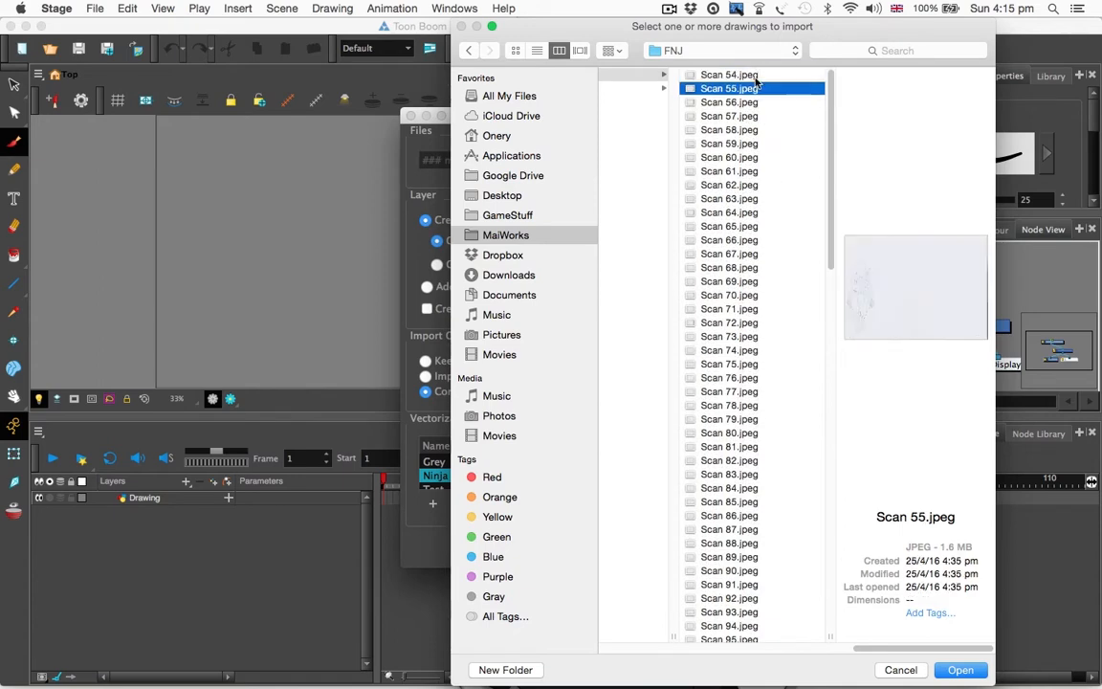
pyautogui.click(756, 78)
pyautogui.press('space')
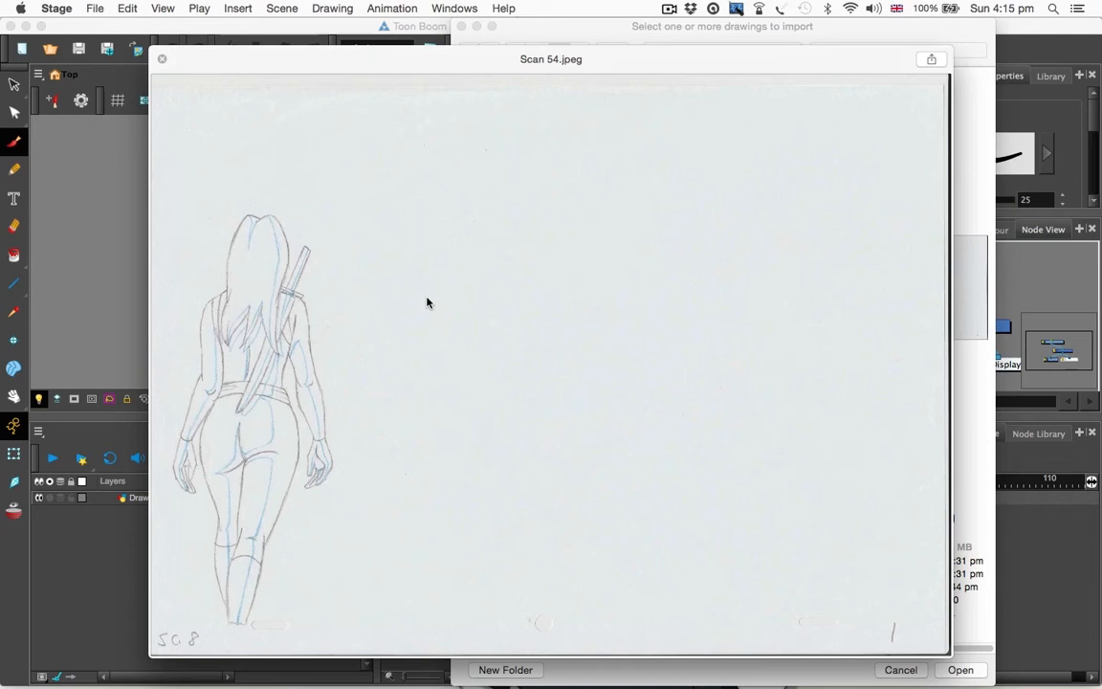
pyautogui.press('space')
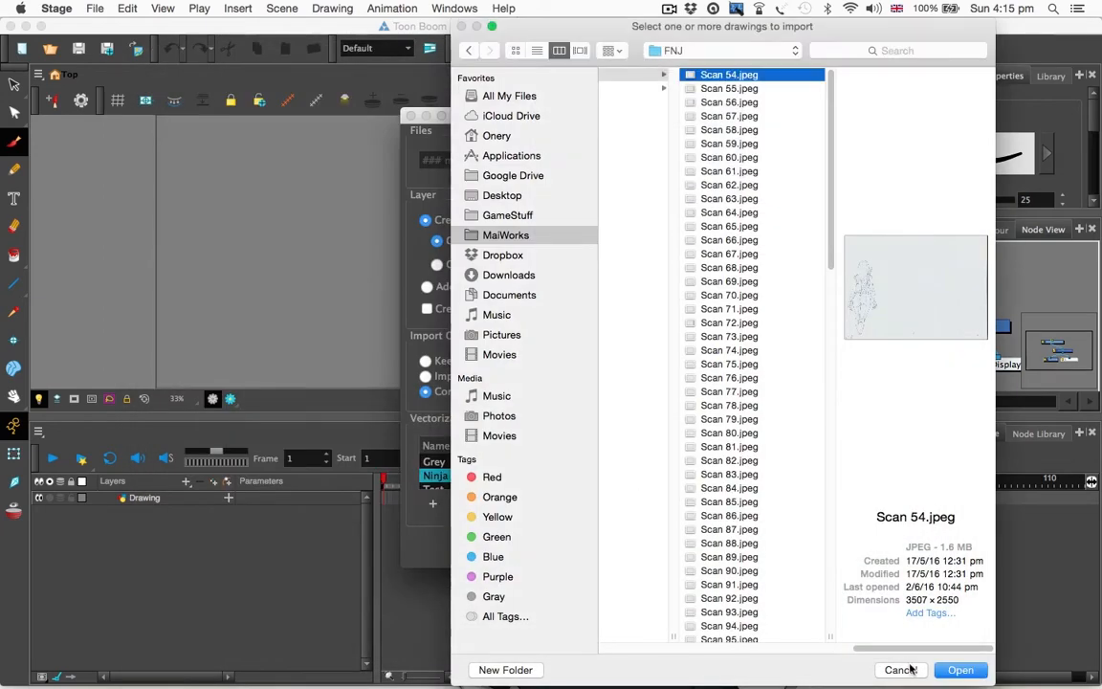
# - Check the scans in the neighbouring Waiter folder and return to the FNJ folder
pyautogui.moveTo(901, 651); pyautogui.dragTo(836, 603)
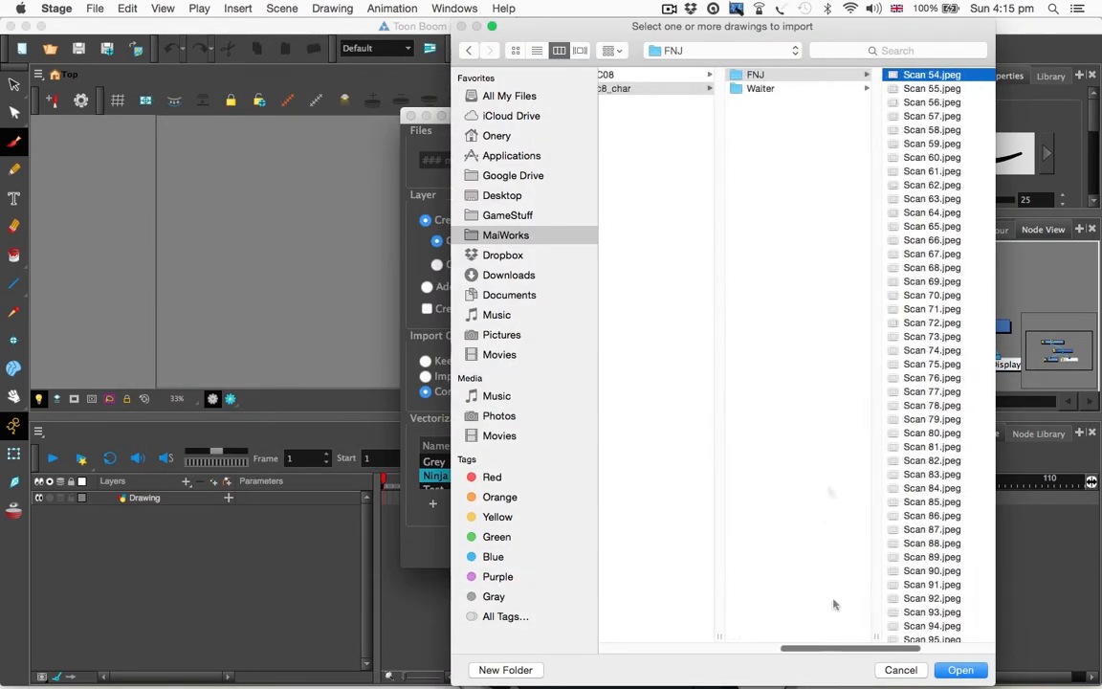
pyautogui.click(819, 92)
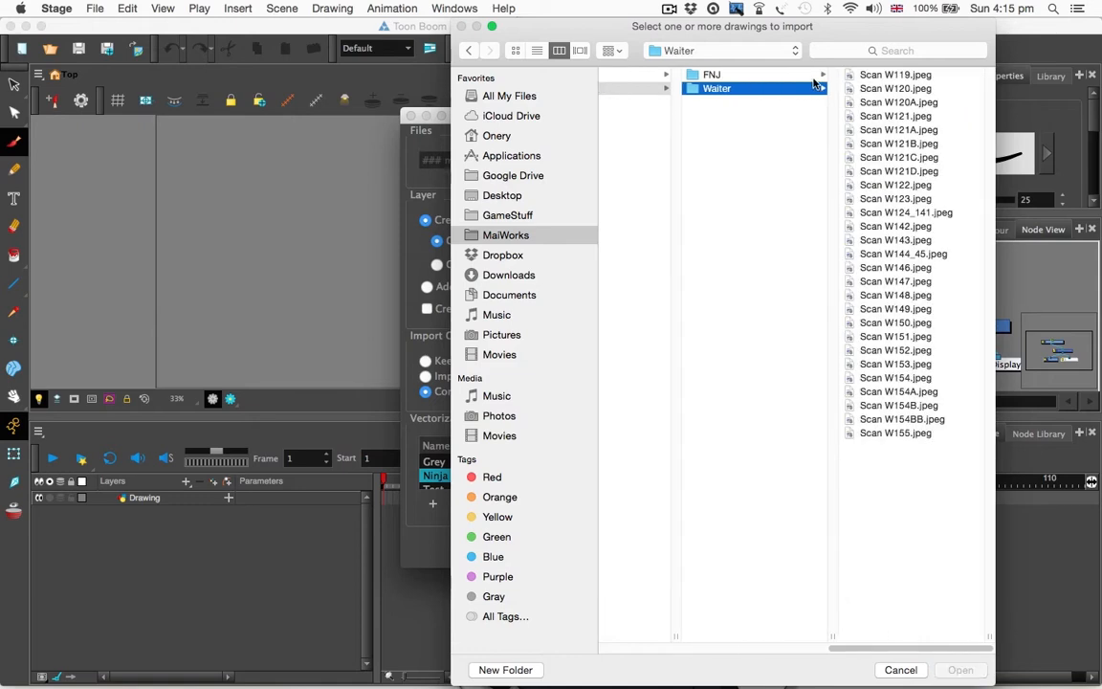
pyautogui.click(814, 75)
# - Select all the scans in the FNJ folder, from Scan 54.jpeg to Scan 163.jpeg, and load them into the image import
pyautogui.click(856, 74)
pyautogui.scroll(-10, 726, 507)
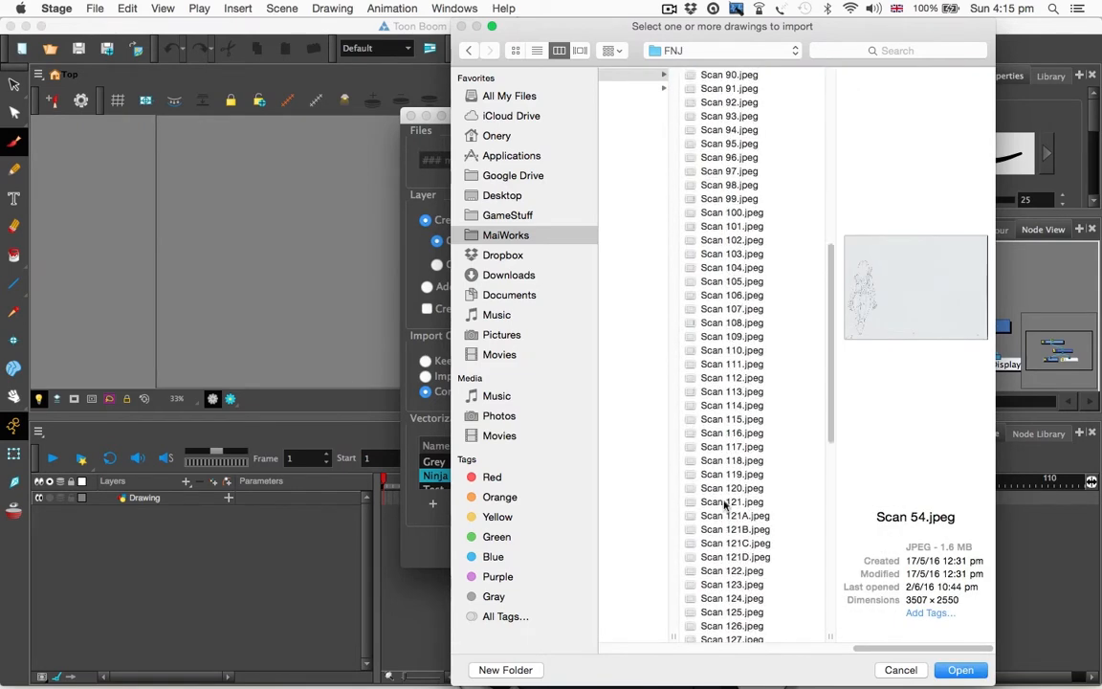
pyautogui.scroll(-10, 725, 507)
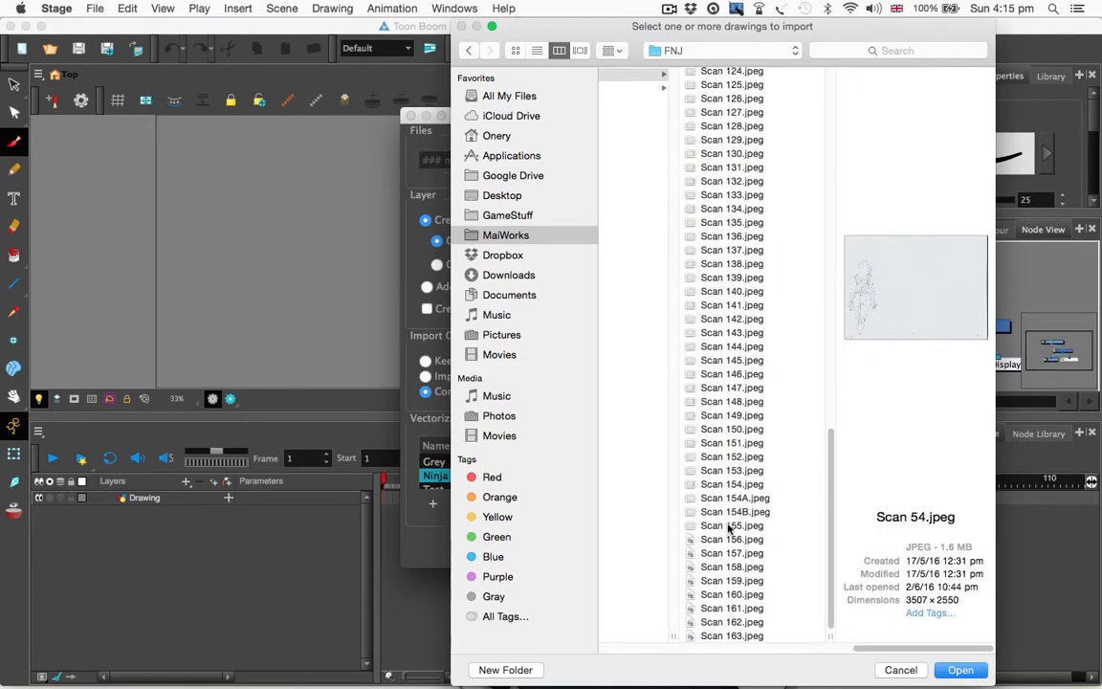
pyautogui.press('super+a')
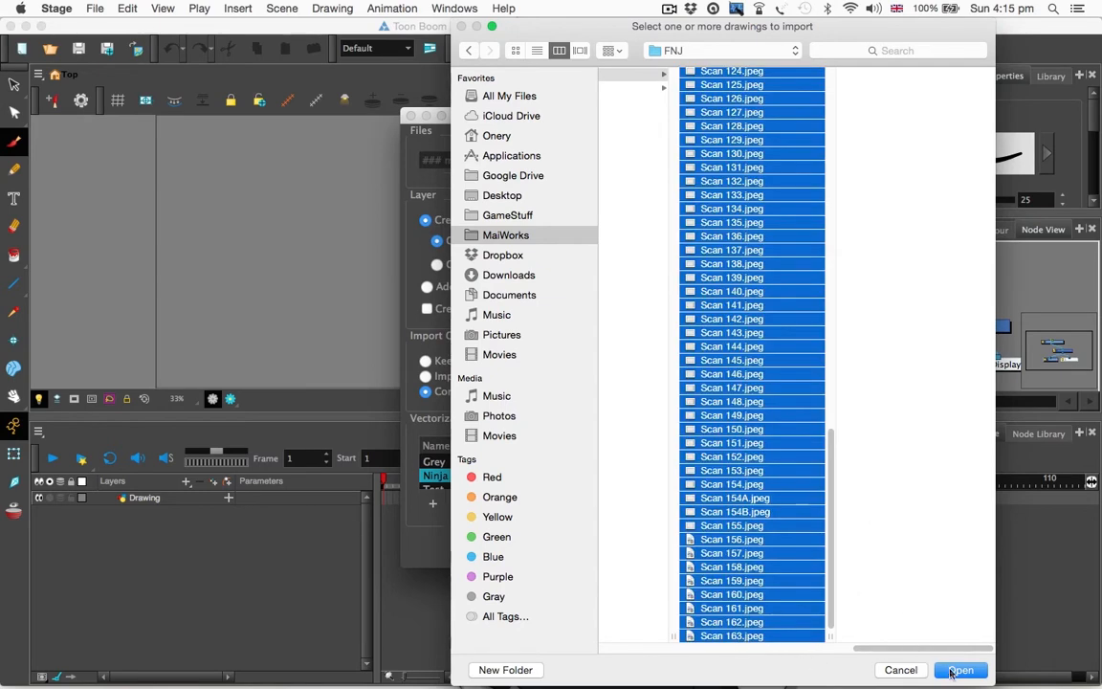
pyautogui.scroll(20, 746, 458)
pyautogui.scroll(-20, 754, 216)
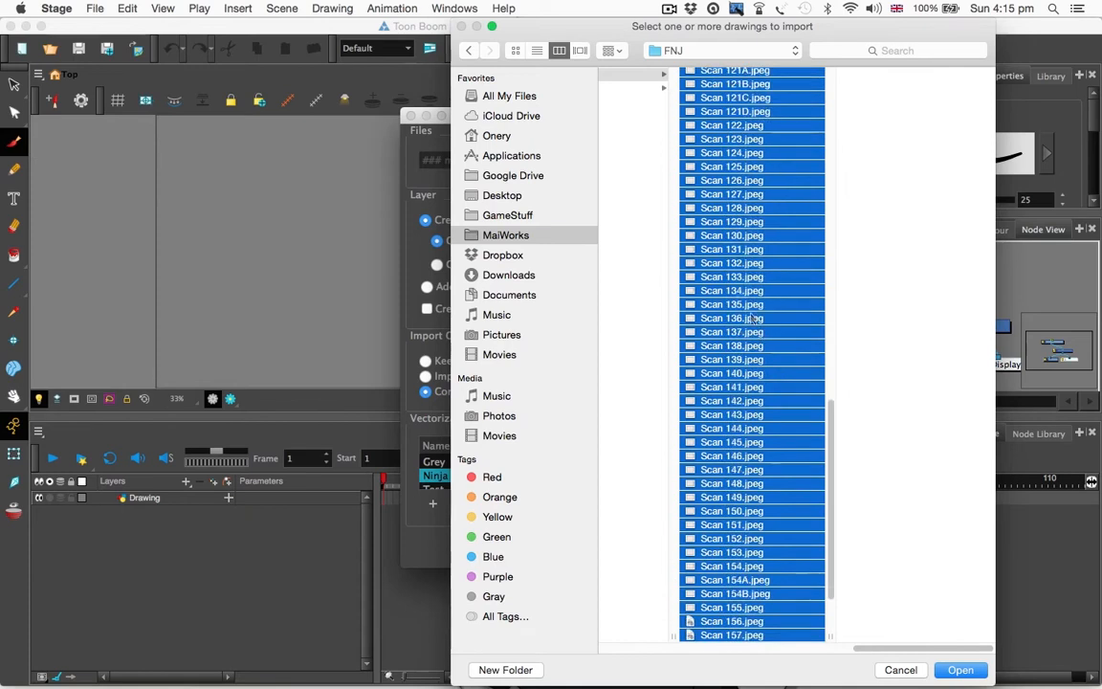
pyautogui.scroll(-3, 753, 319)
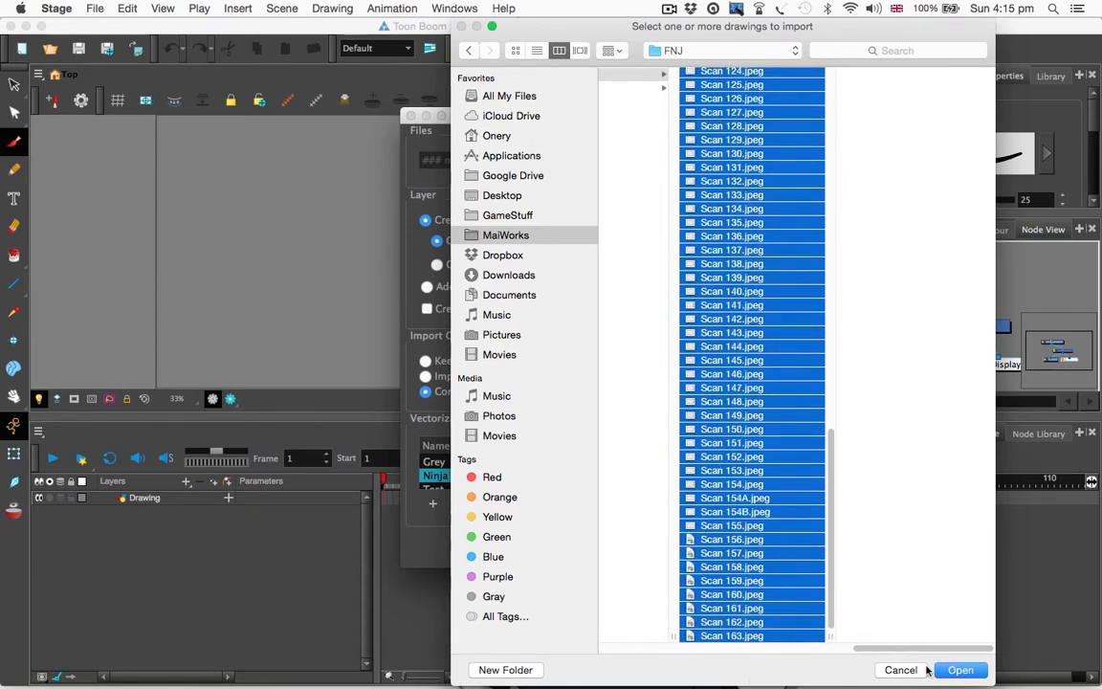
pyautogui.click(957, 670)
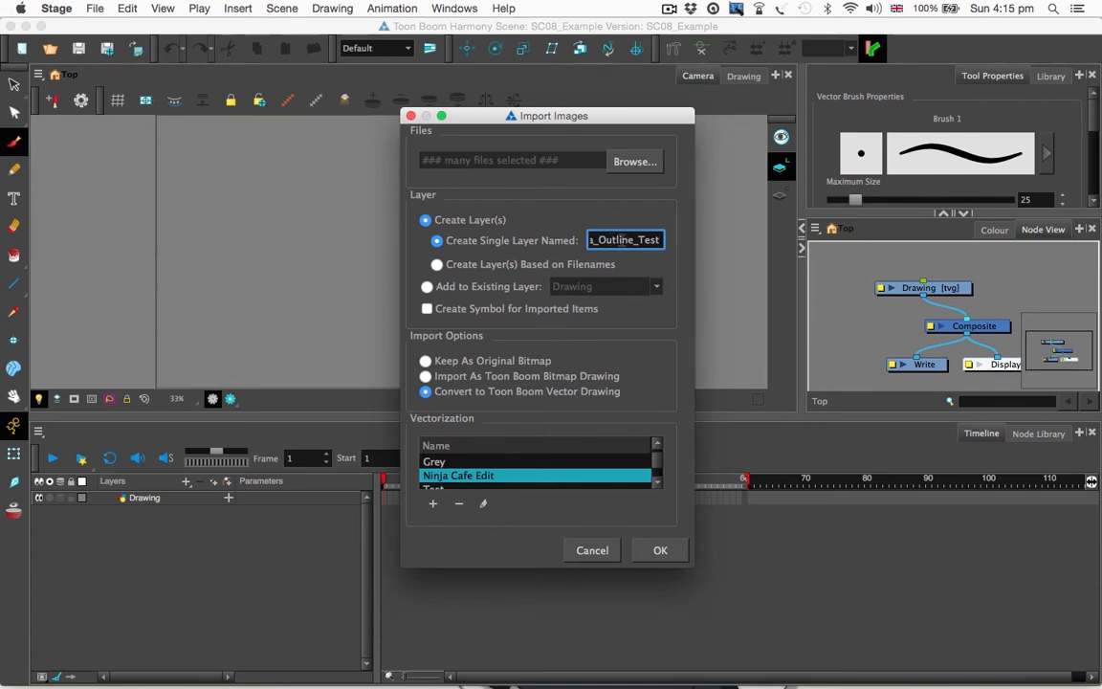
# - Name the single layer for the imported images female_ninja_sc08
pyautogui.moveTo(623, 240); pyautogui.dragTo(657, 239)
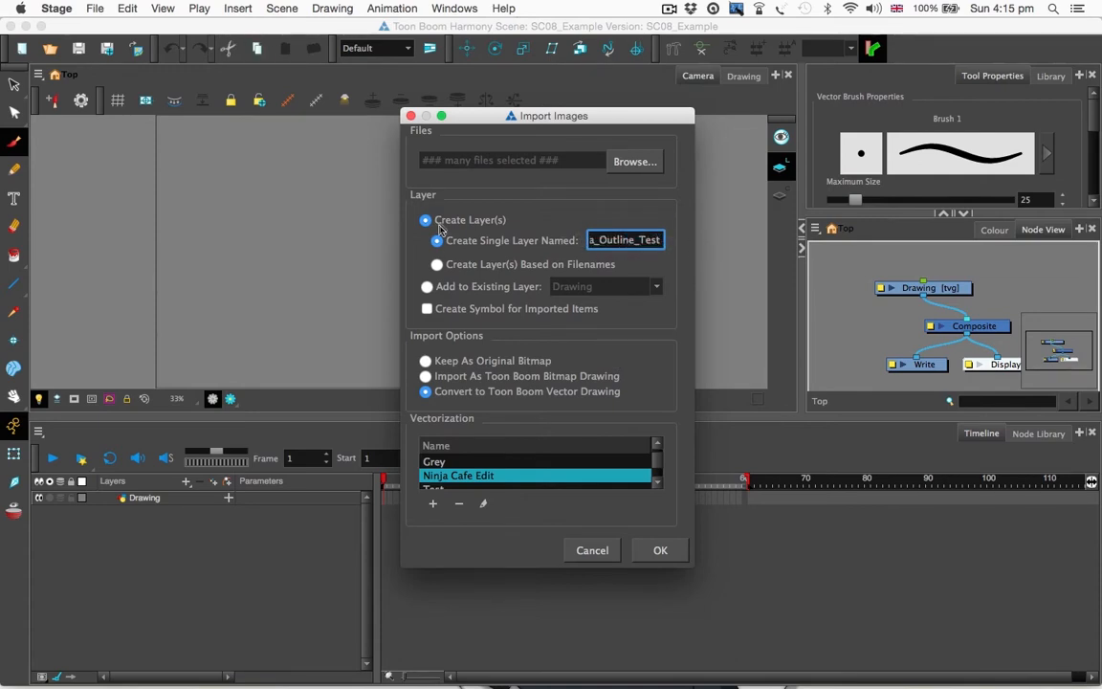
pyautogui.moveTo(658, 240); pyautogui.dragTo(444, 241)
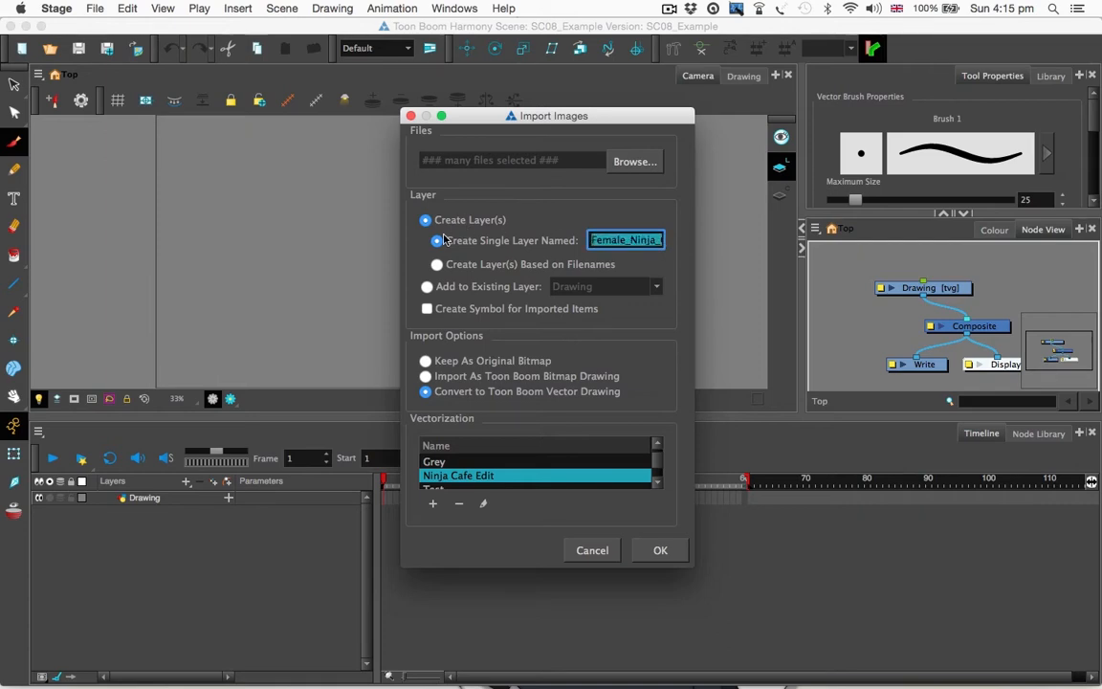
pyautogui.write('femal')
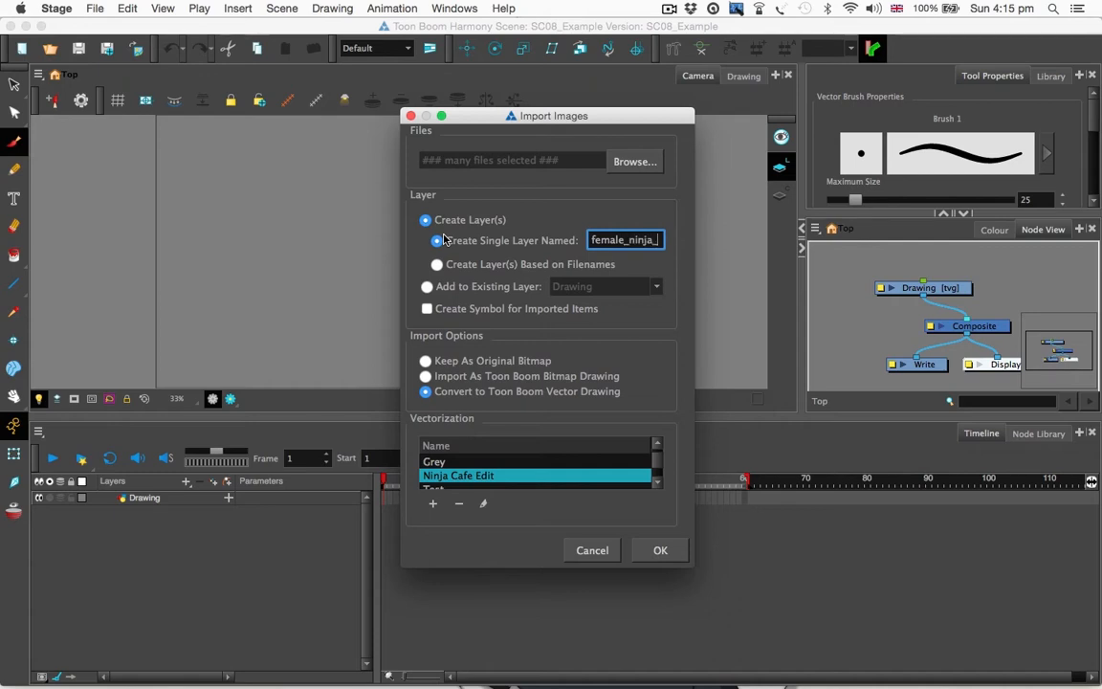
pyautogui.write('e_ninja_sc08')
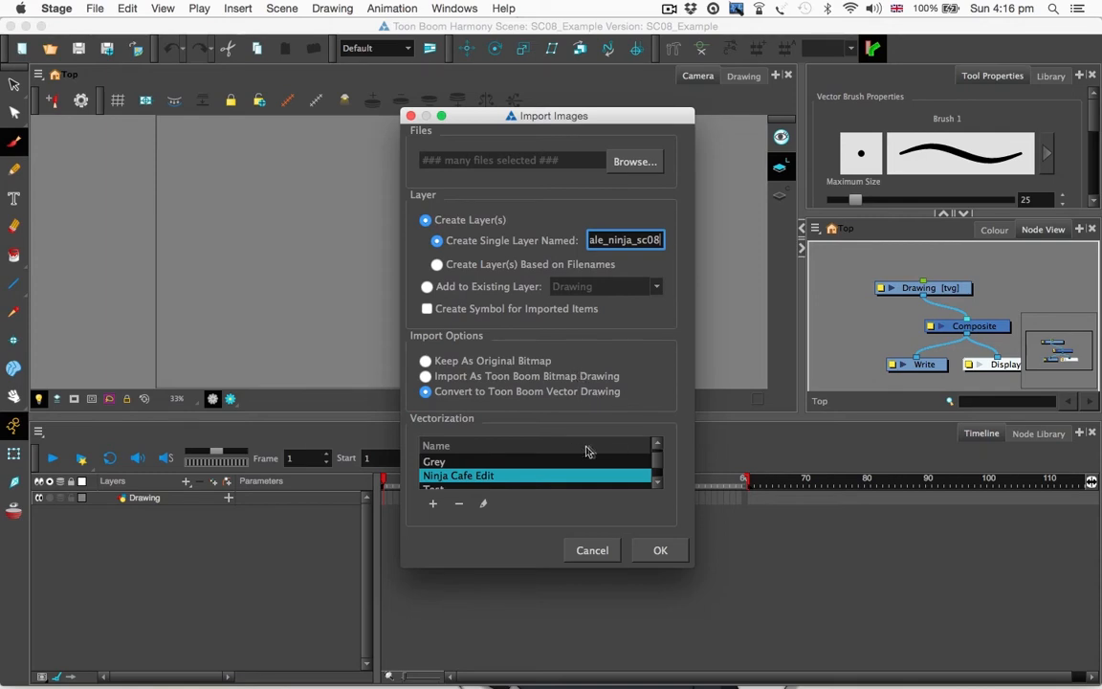
# - Enlarge the image import dialog and look through the list of available vectorization presets
pyautogui.scroll(-3, 606, 476)
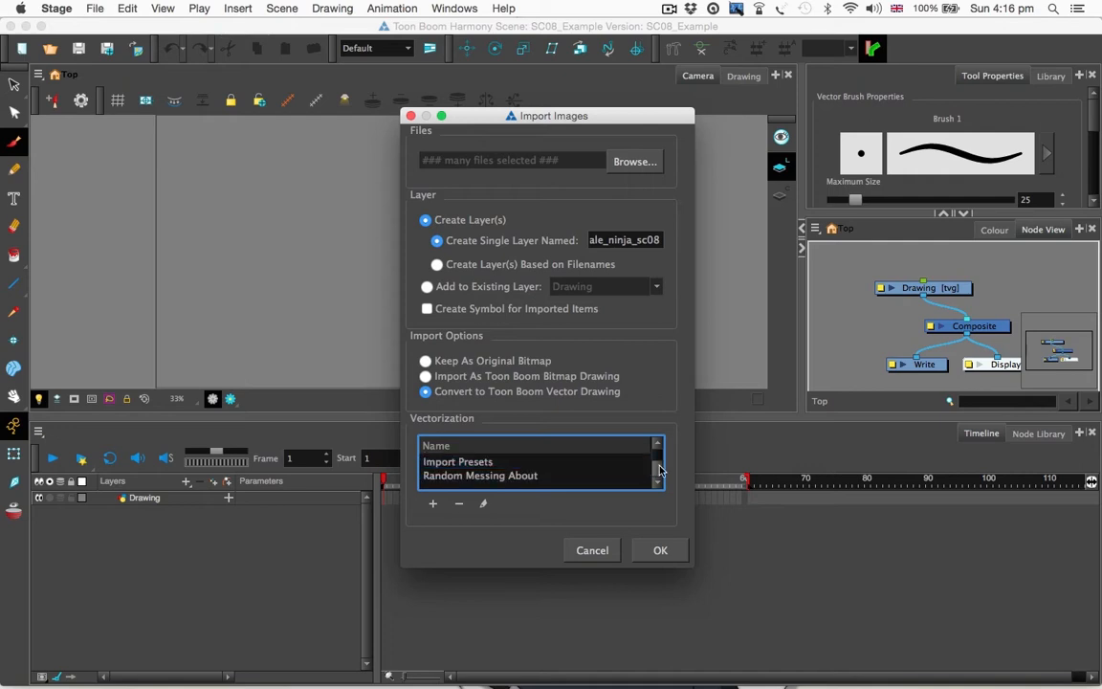
pyautogui.moveTo(656, 467); pyautogui.dragTo(660, 453)
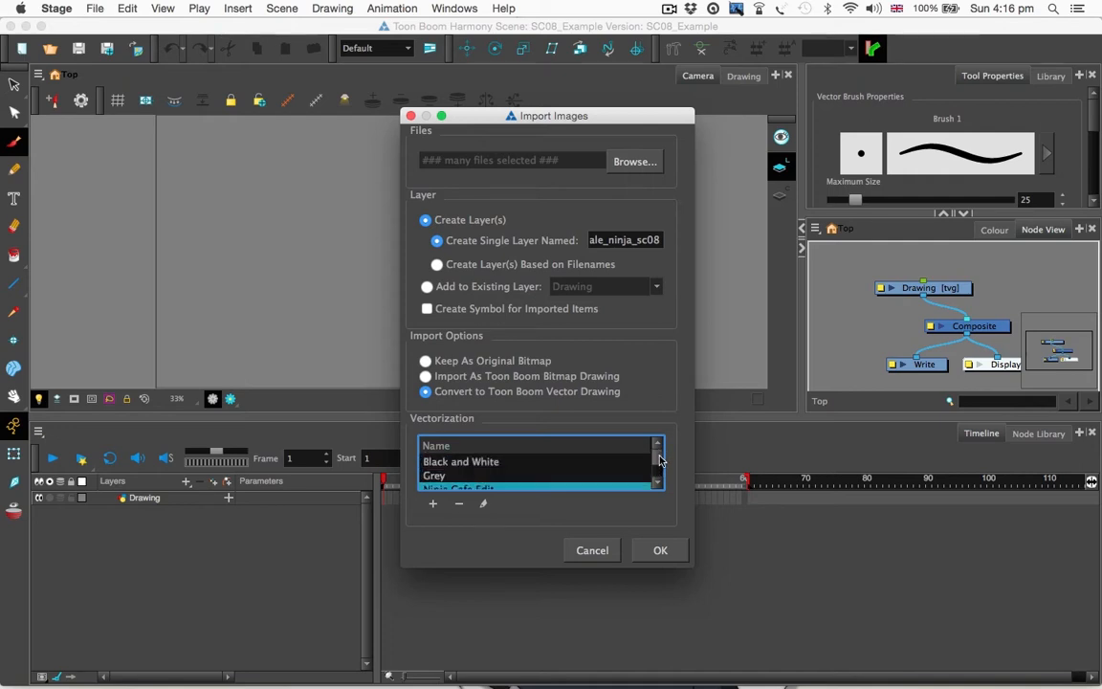
pyautogui.moveTo(659, 460)
pyautogui.mouseDown()
pyautogui.moveTo(662, 473)
pyautogui.moveTo(662, 463)
pyautogui.mouseUp()
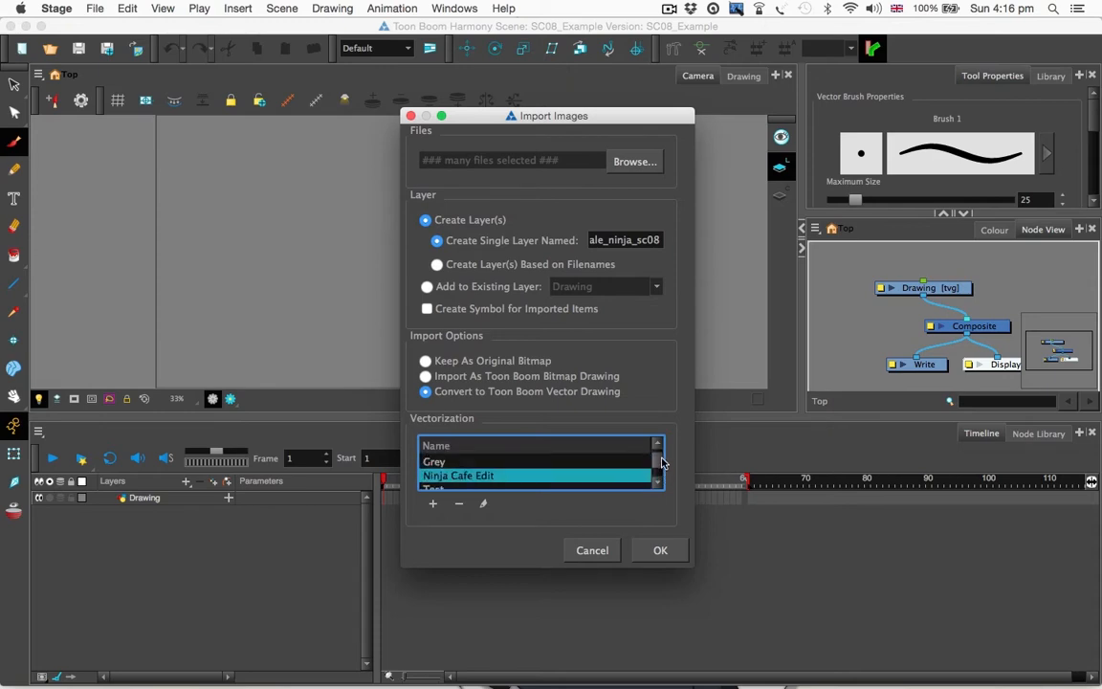
pyautogui.scroll(-3, 536, 474)
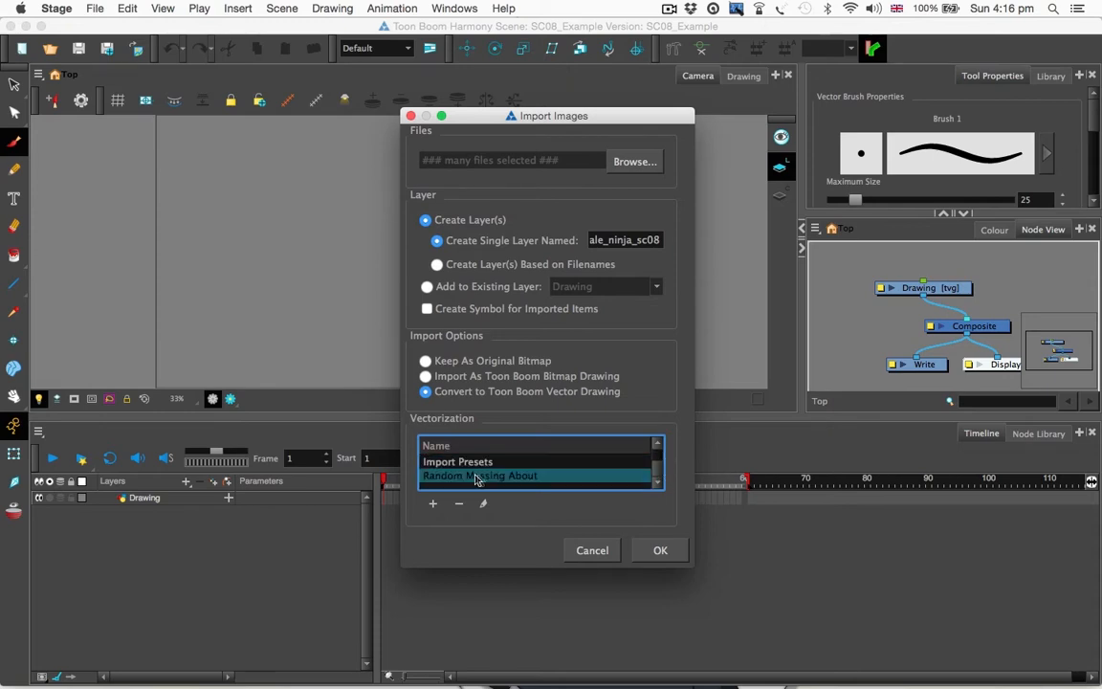
pyautogui.scroll(3, 507, 482)
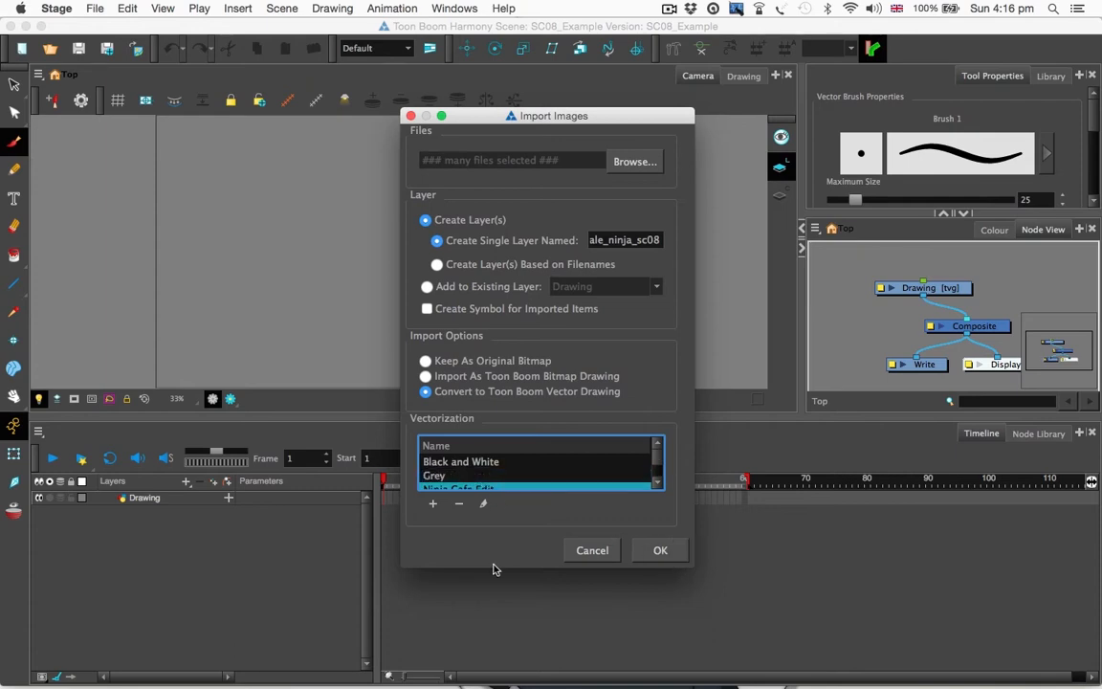
pyautogui.moveTo(494, 569); pyautogui.dragTo(493, 630)
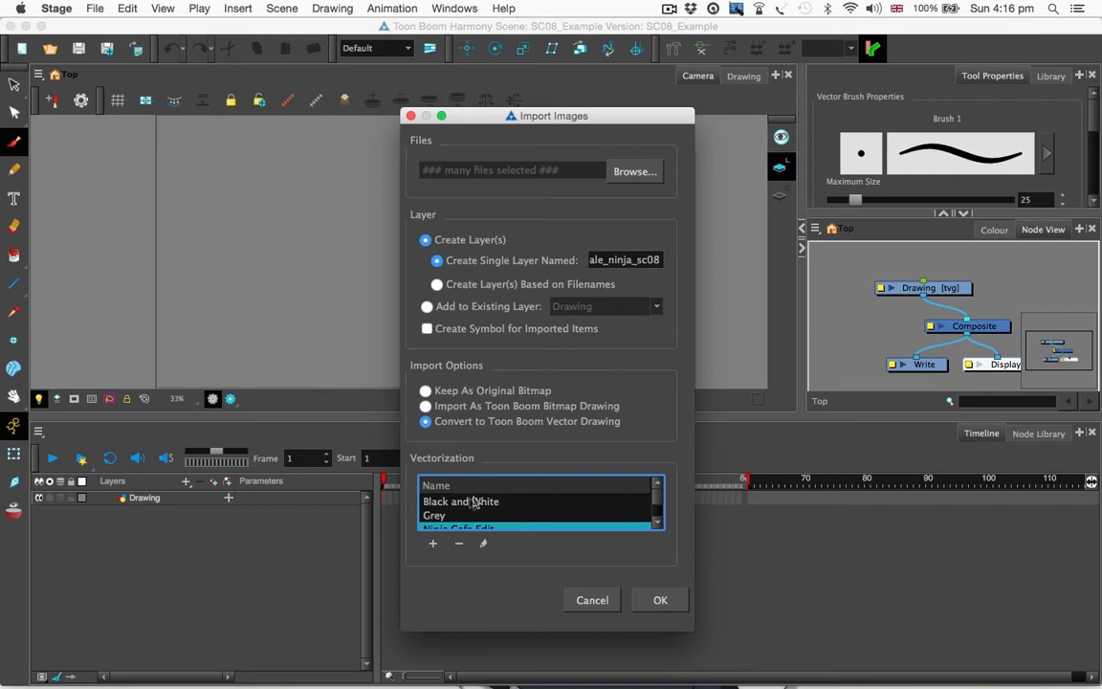
pyautogui.scroll(-3, 496, 508)
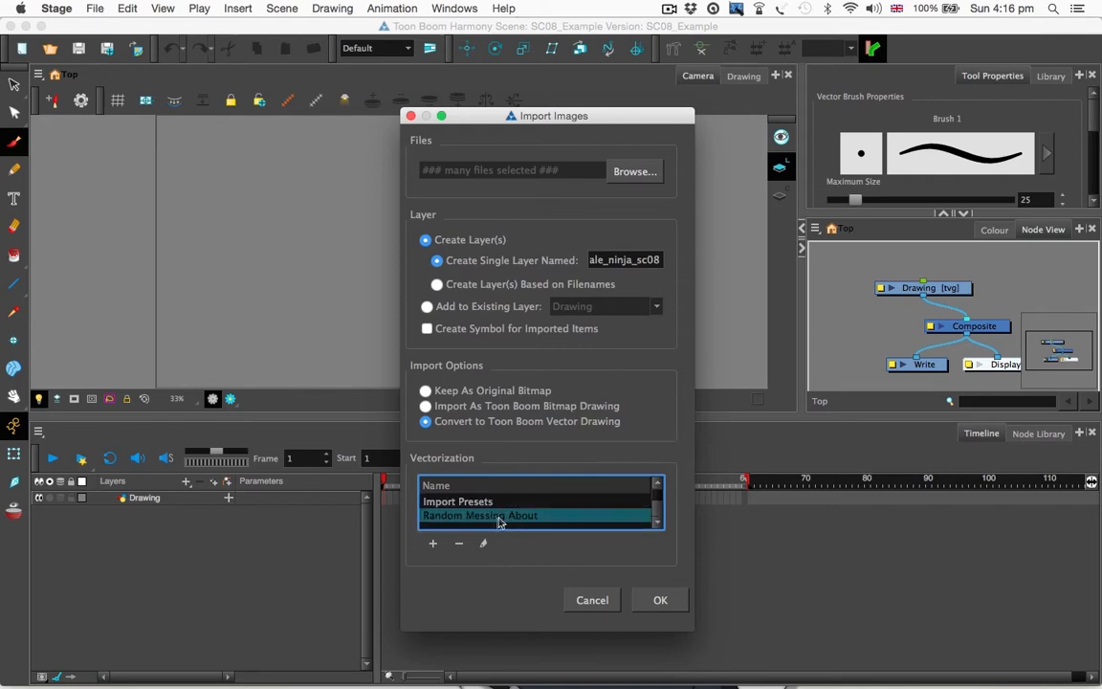
pyautogui.scroll(2, 474, 517)
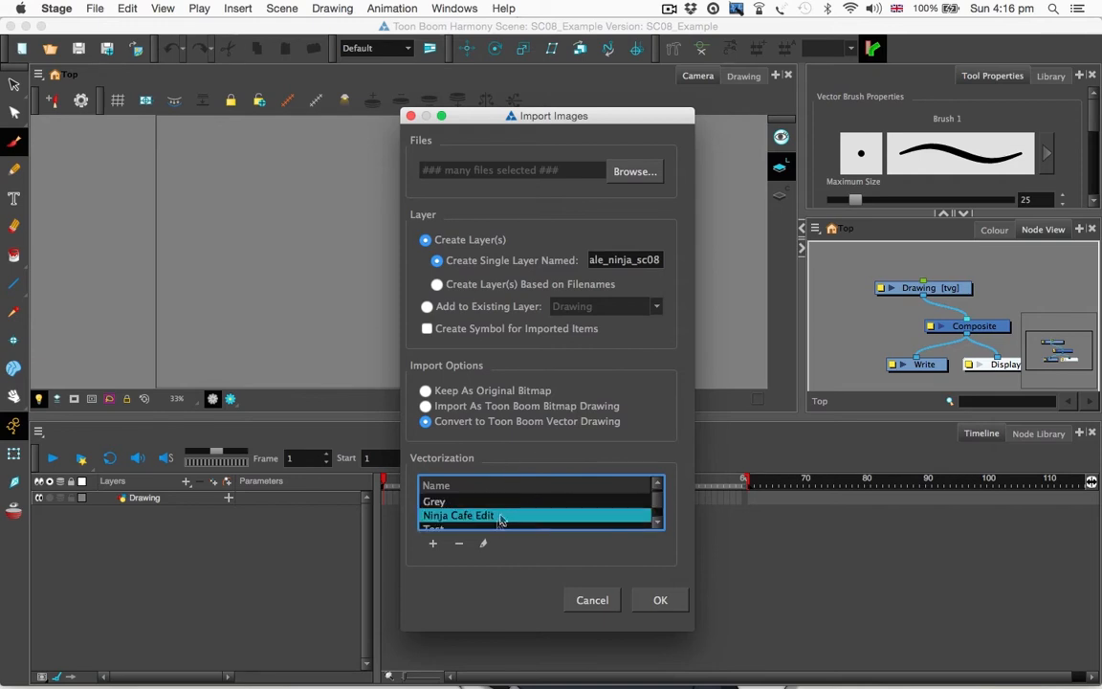
# - Review the vectorization parameters of the Ninja Cafe Edit preset and accept them
pyautogui.click(483, 543)
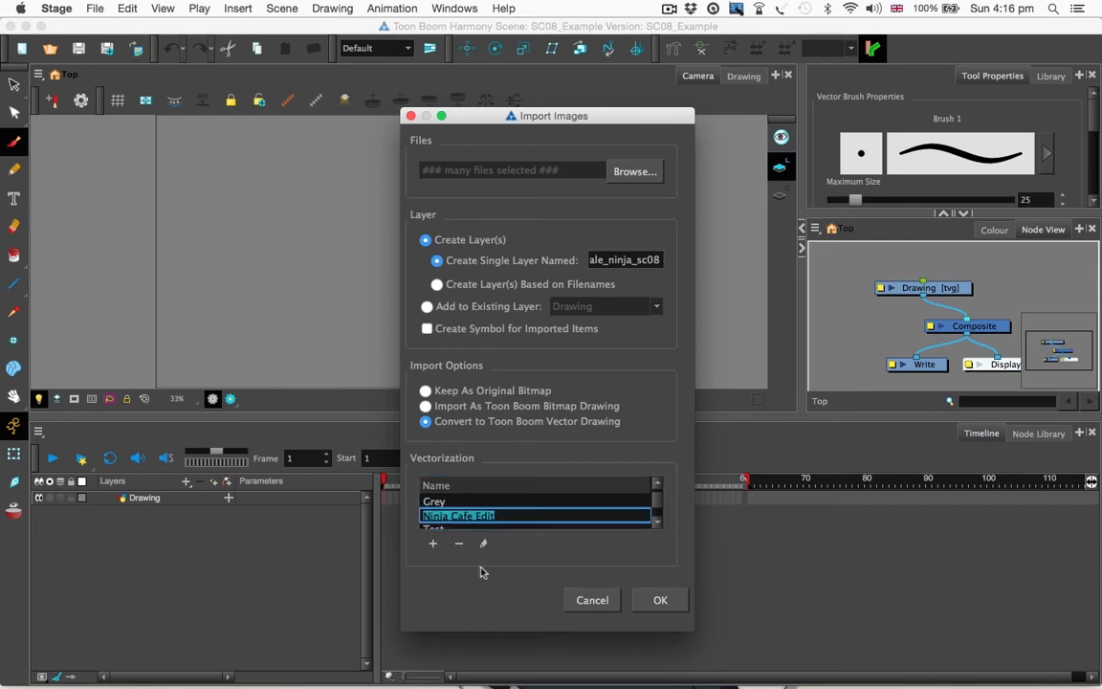
pyautogui.click(499, 504)
pyautogui.click(498, 516)
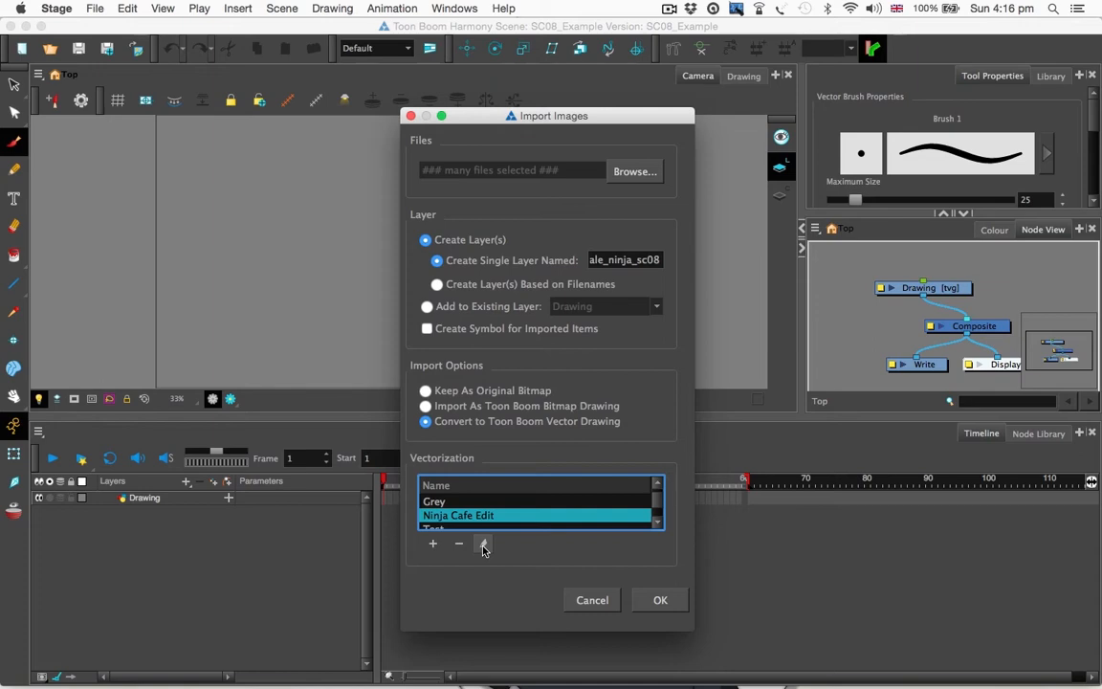
pyautogui.click(483, 543)
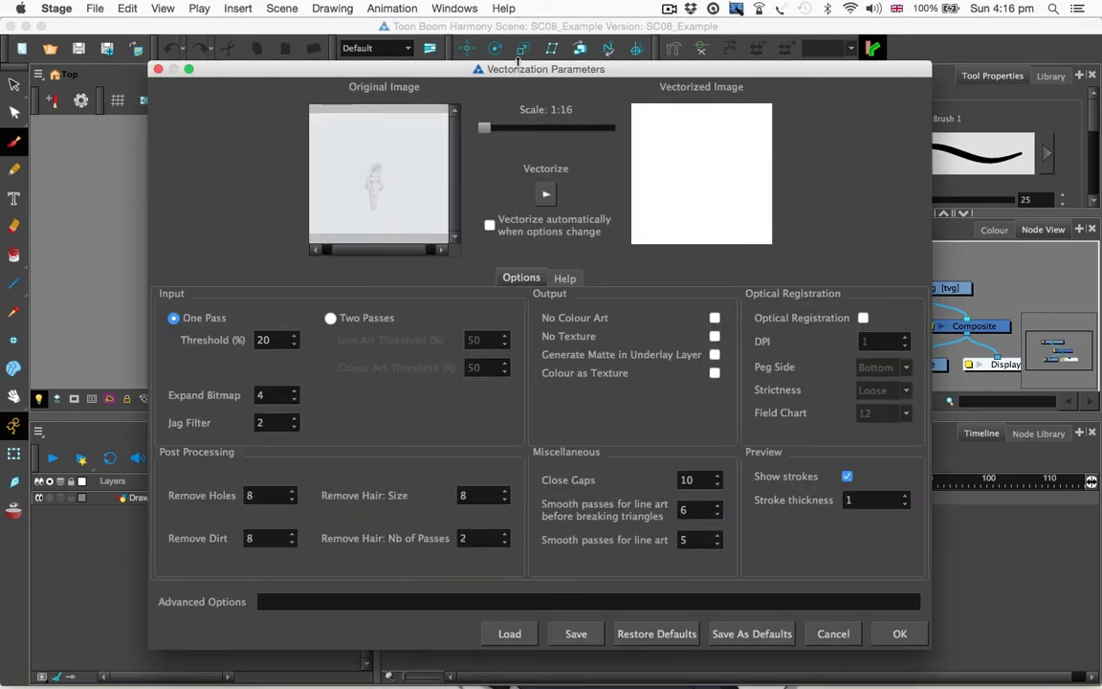
pyautogui.moveTo(460, 69)
pyautogui.mouseDown()
pyautogui.moveTo(478, 664)
pyautogui.moveTo(478, 63)
pyautogui.mouseUp()
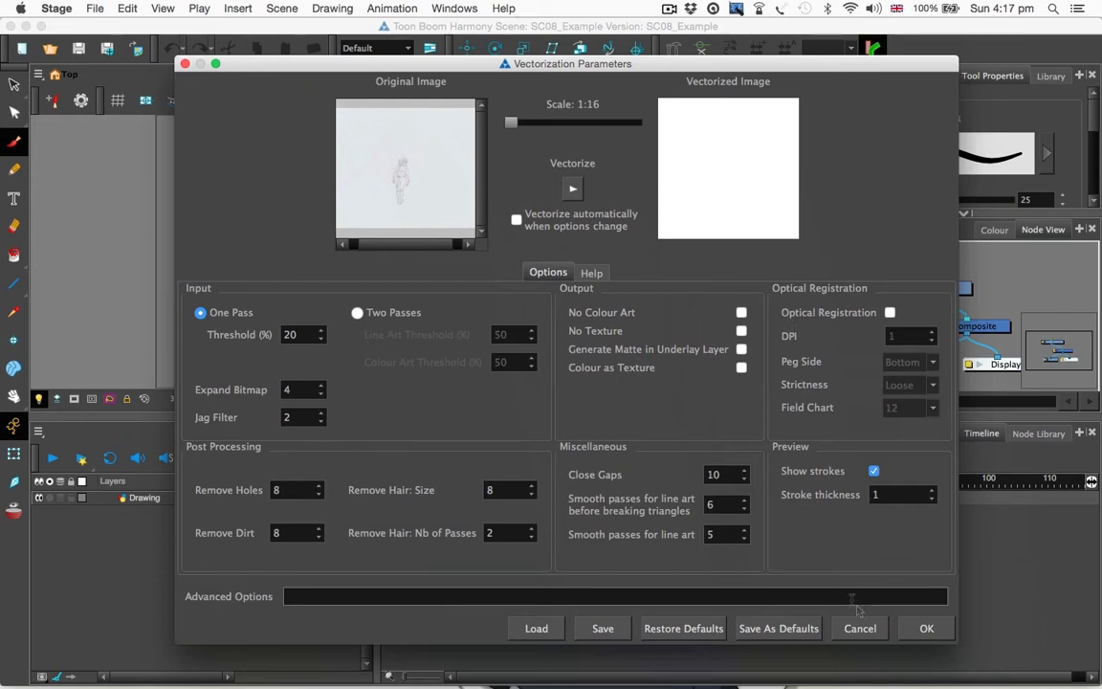
pyautogui.click(924, 629)
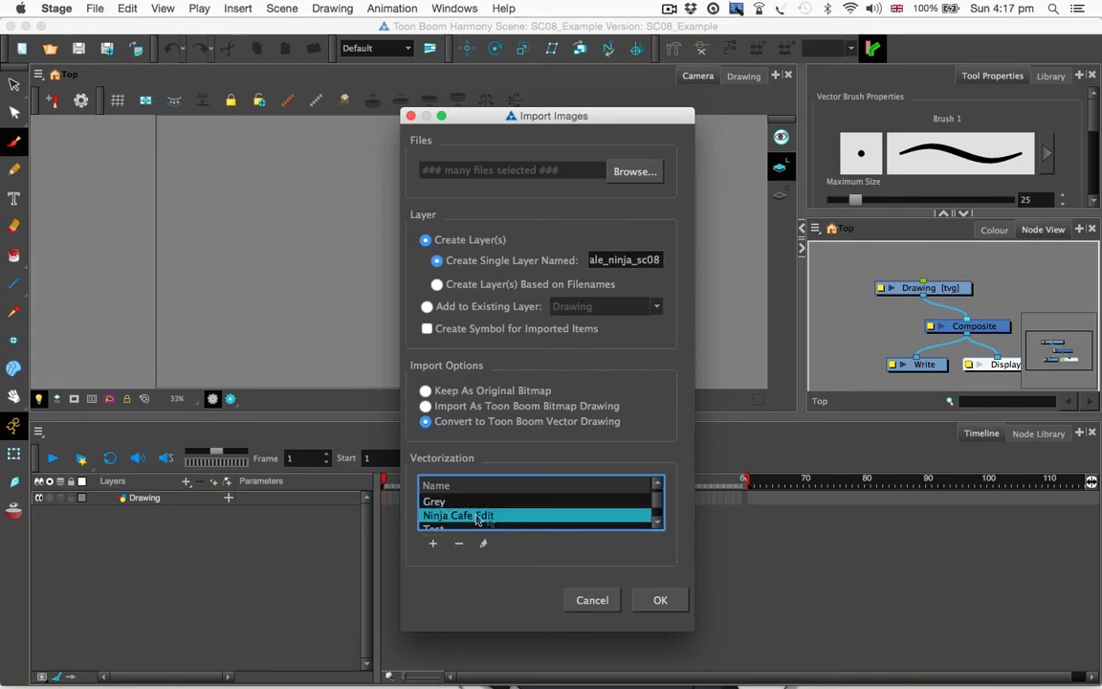
pyautogui.press('Return')
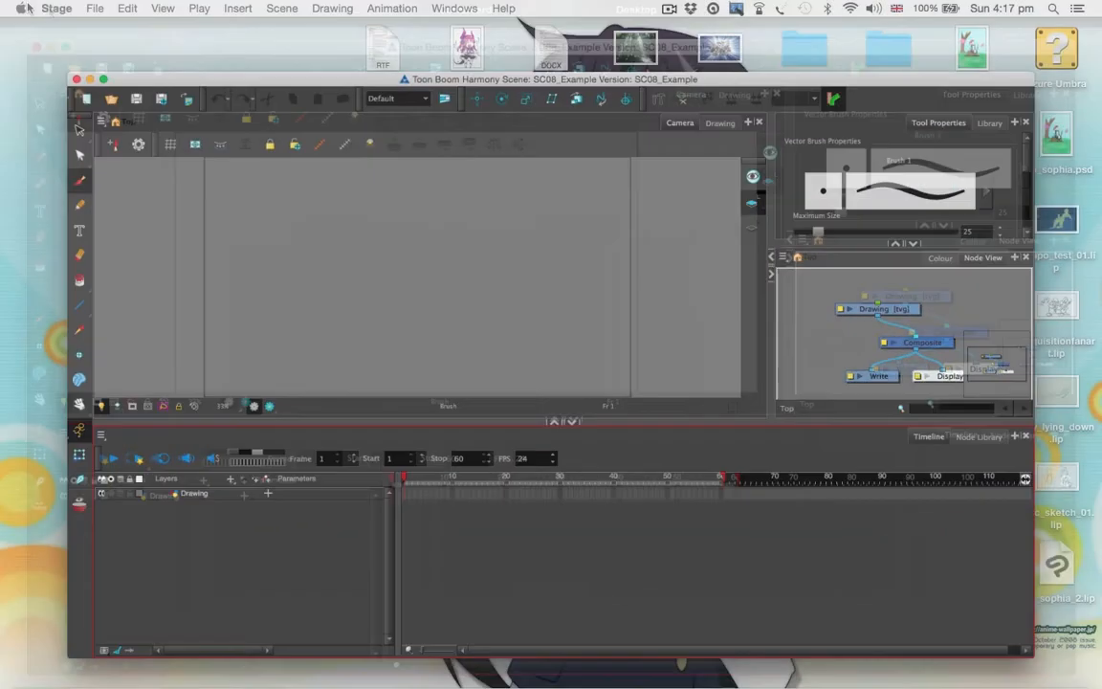
# - Start a new image import into the scene
pyautogui.click(56, 8)
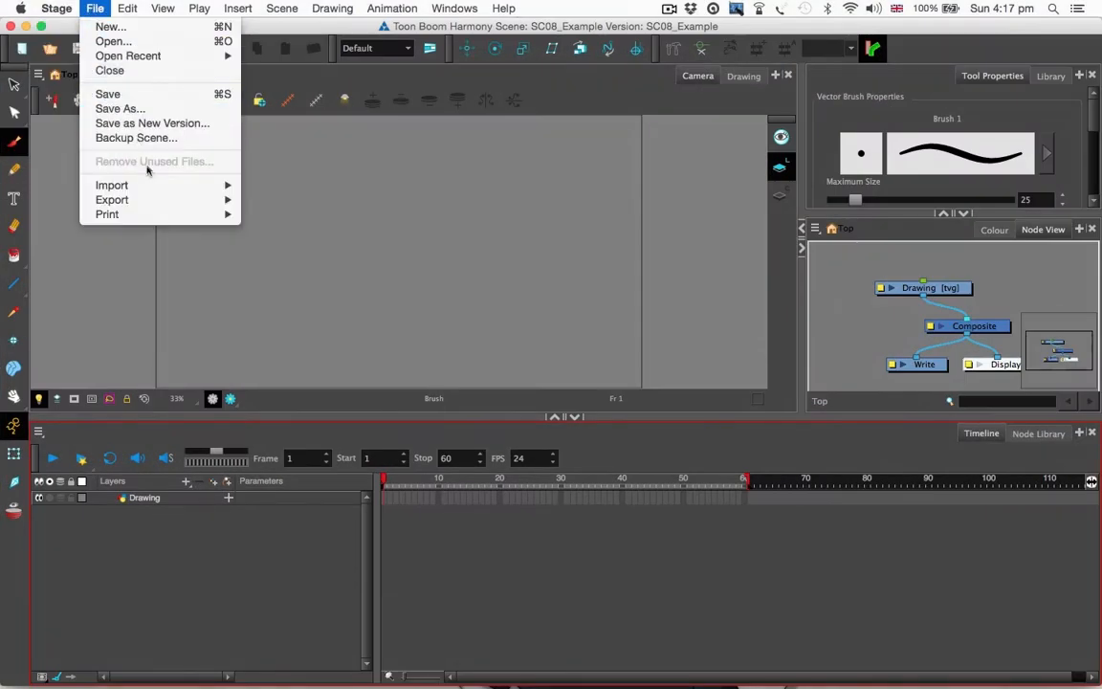
pyautogui.click(221, 198)
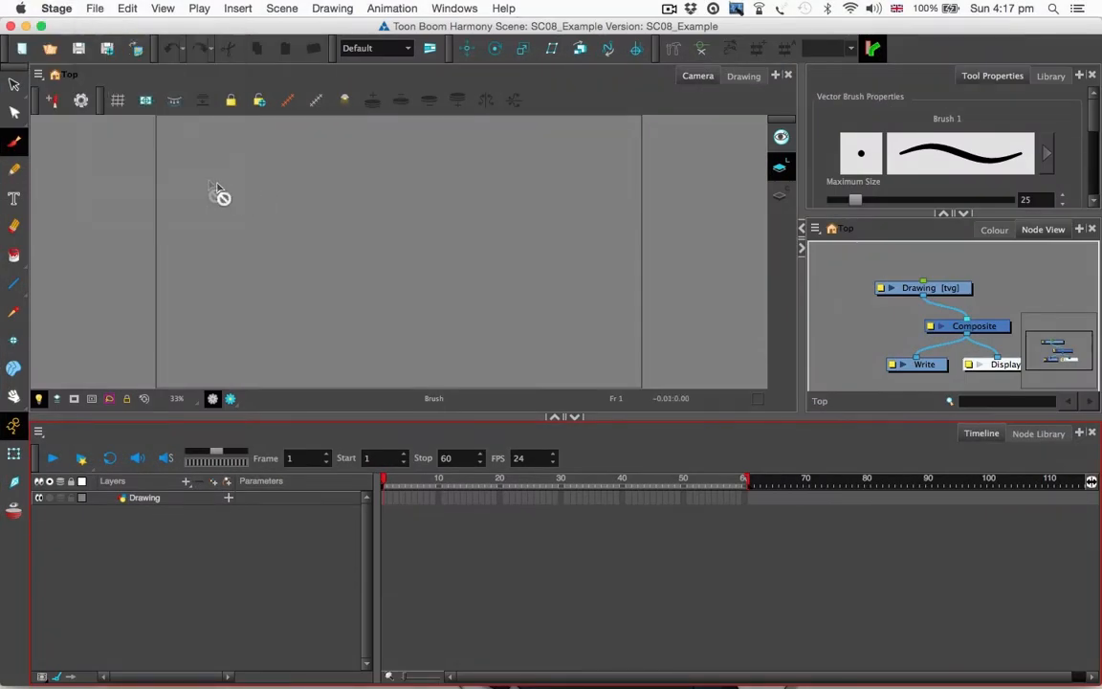
pyautogui.click(103, 8)
pyautogui.moveTo(158, 183)
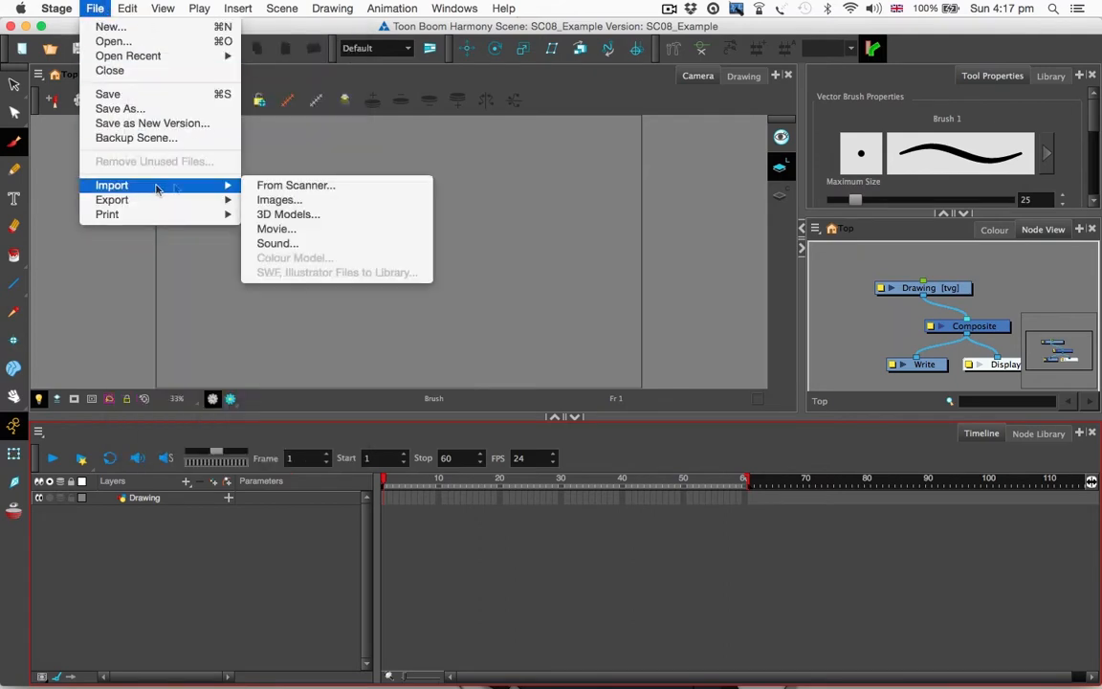
pyautogui.click(278, 199)
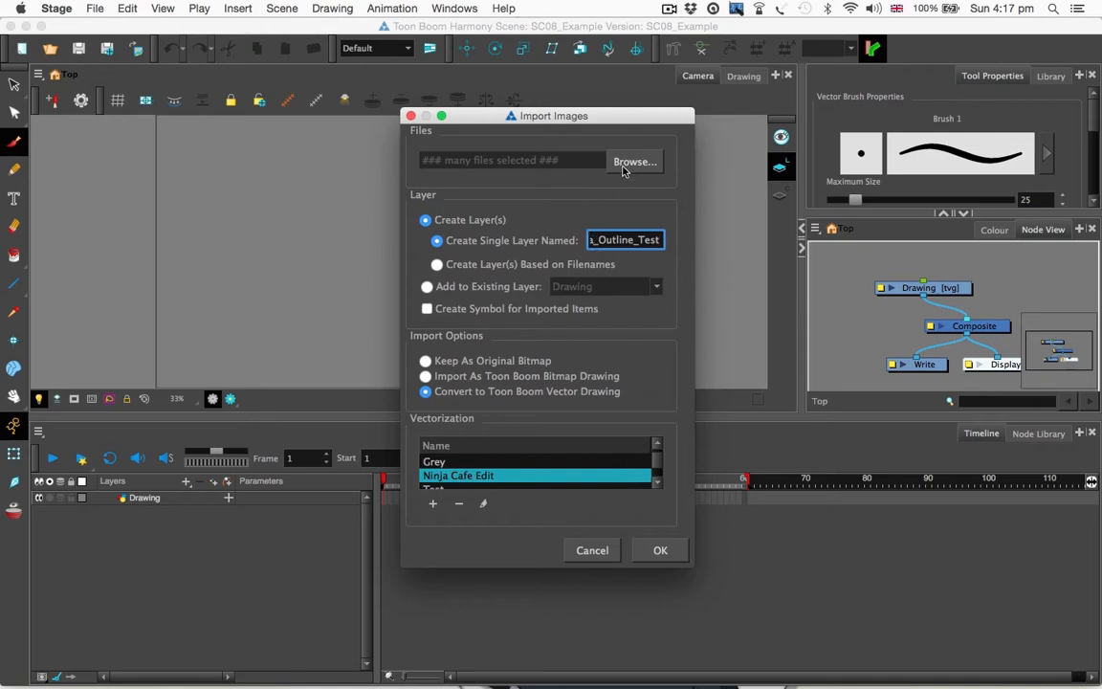
# - Browse for the drawings to import and go to the FNJ folder within SC08
pyautogui.click(624, 164)
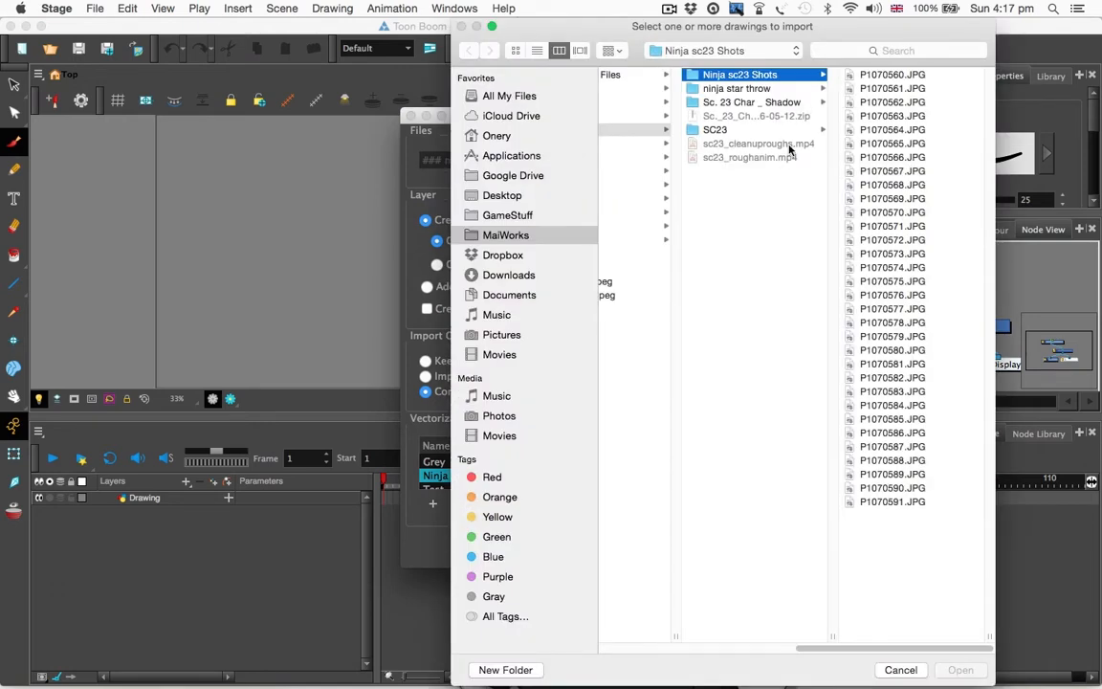
pyautogui.press('Left')
pyautogui.write('sc08')
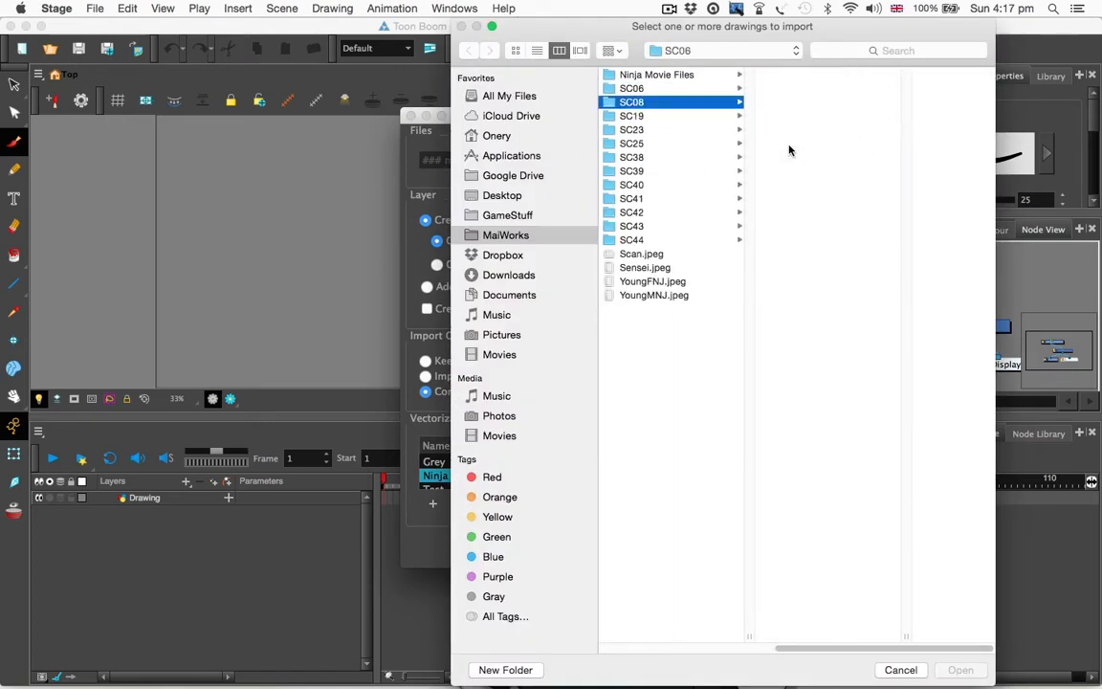
pyautogui.press('Right')
pyautogui.press('Down')
pyautogui.press('Right')
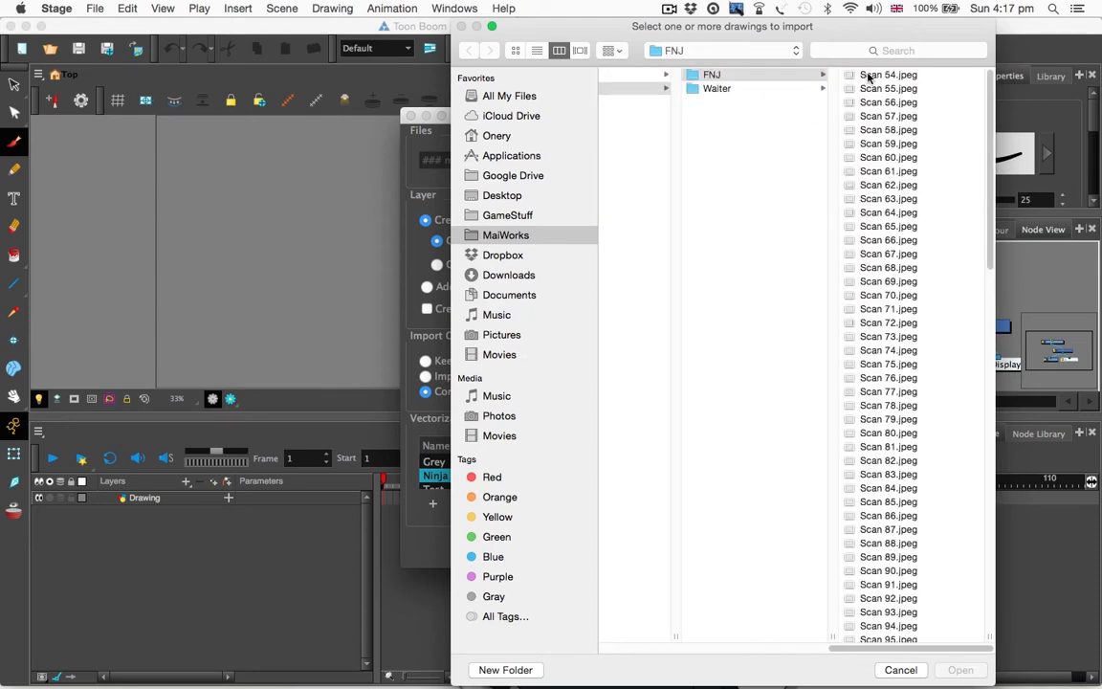
# - Select every scan in the FNJ folder, from Scan 54.jpeg to Scan 163.jpeg, and open them
pyautogui.click(864, 74)
pyautogui.scroll(-10, 806, 483)
pyautogui.scroll(-5, 807, 482)
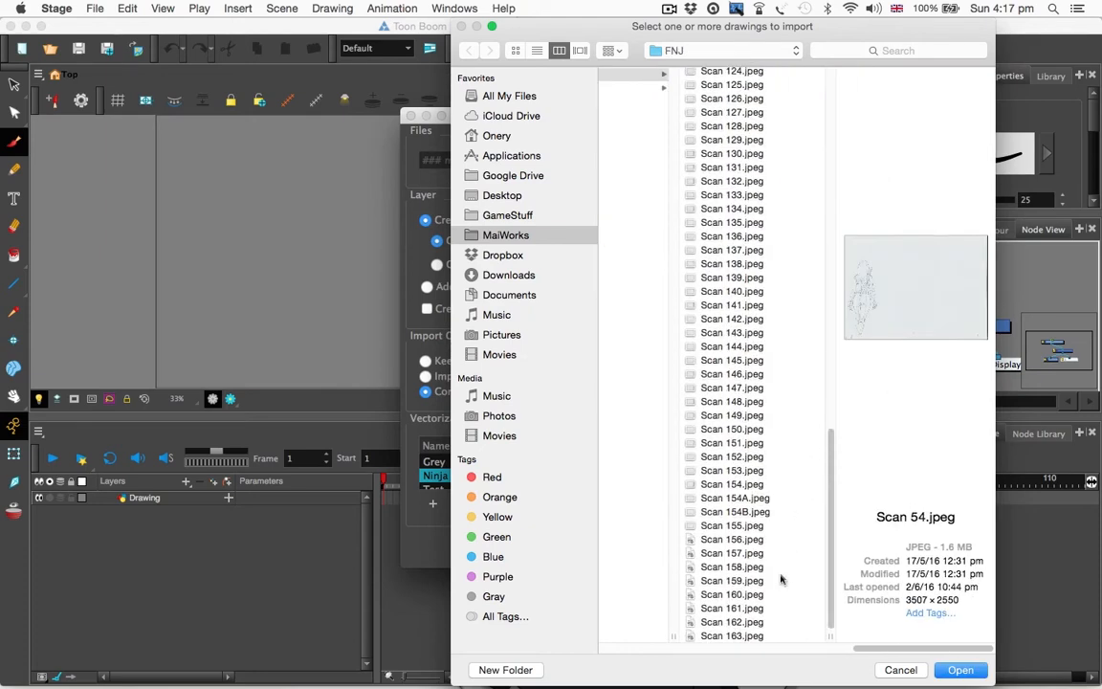
pyautogui.keyDown('shift'); pyautogui.click(768, 635); pyautogui.keyUp('shift')
pyautogui.click(959, 671)
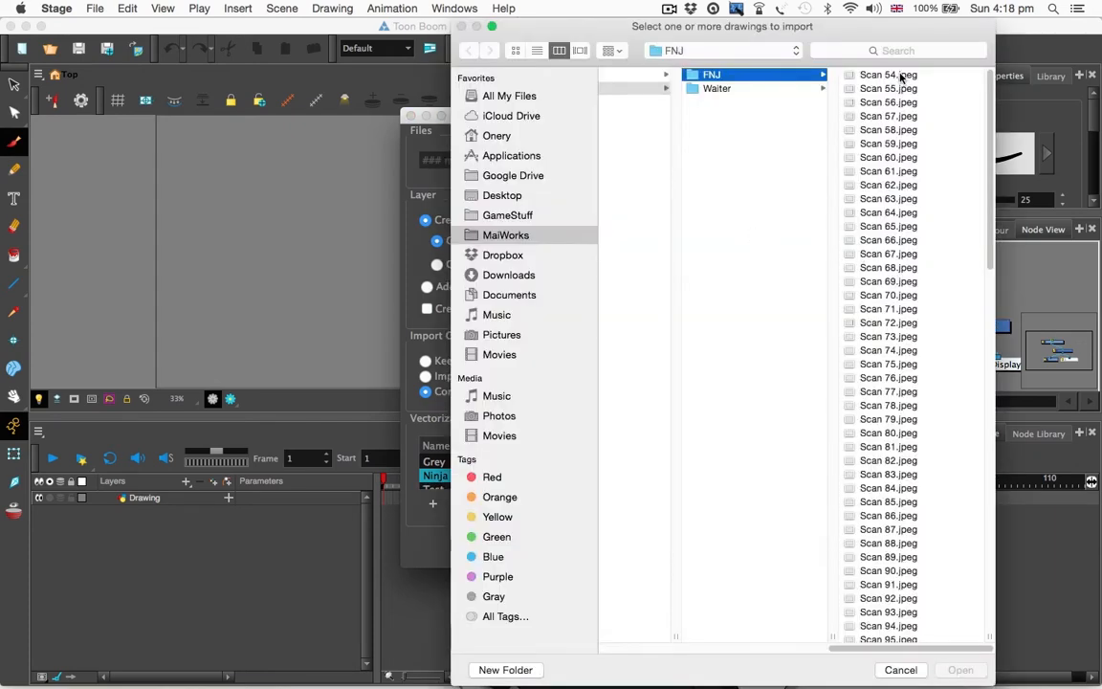
# - Select Scan 54.jpeg through Scan 163.jpeg in the FNJ folder again and load them into the image import
pyautogui.click(902, 77)
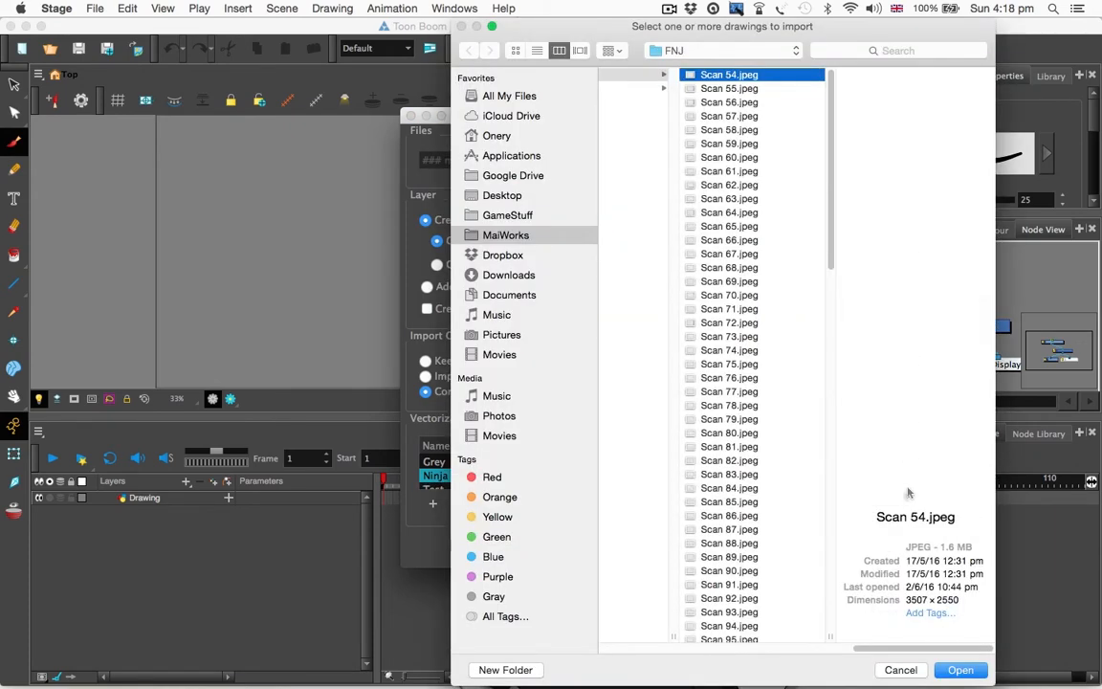
pyautogui.scroll(-15, 794, 632)
pyautogui.keyDown('shift'); pyautogui.click(762, 636); pyautogui.keyUp('shift')
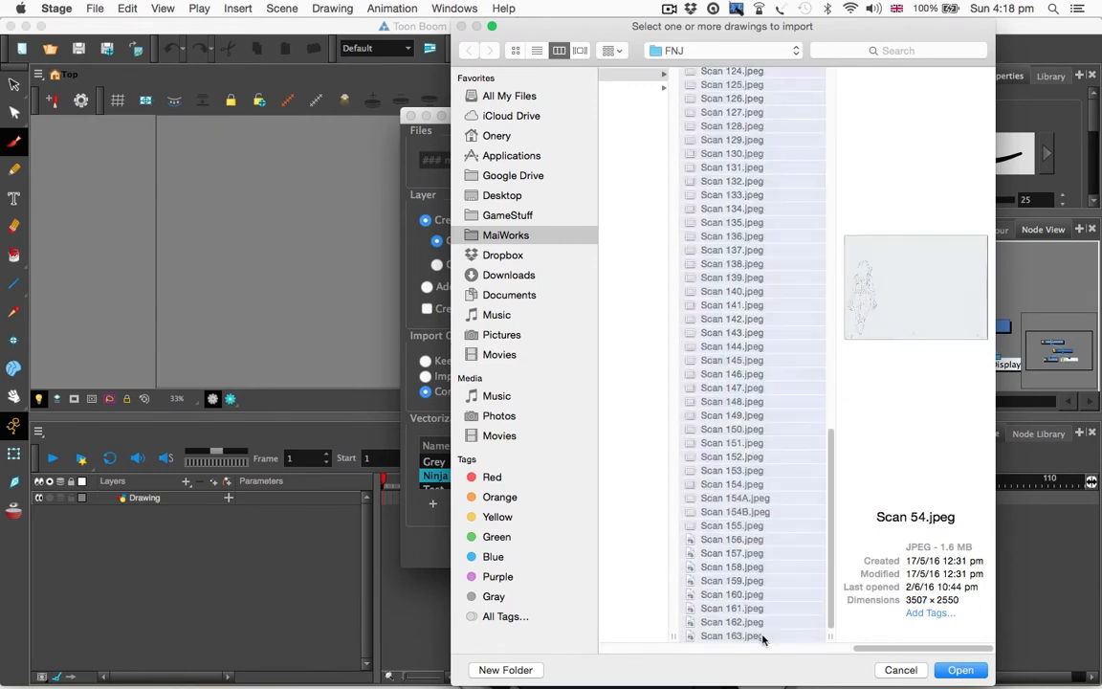
pyautogui.click(961, 670)
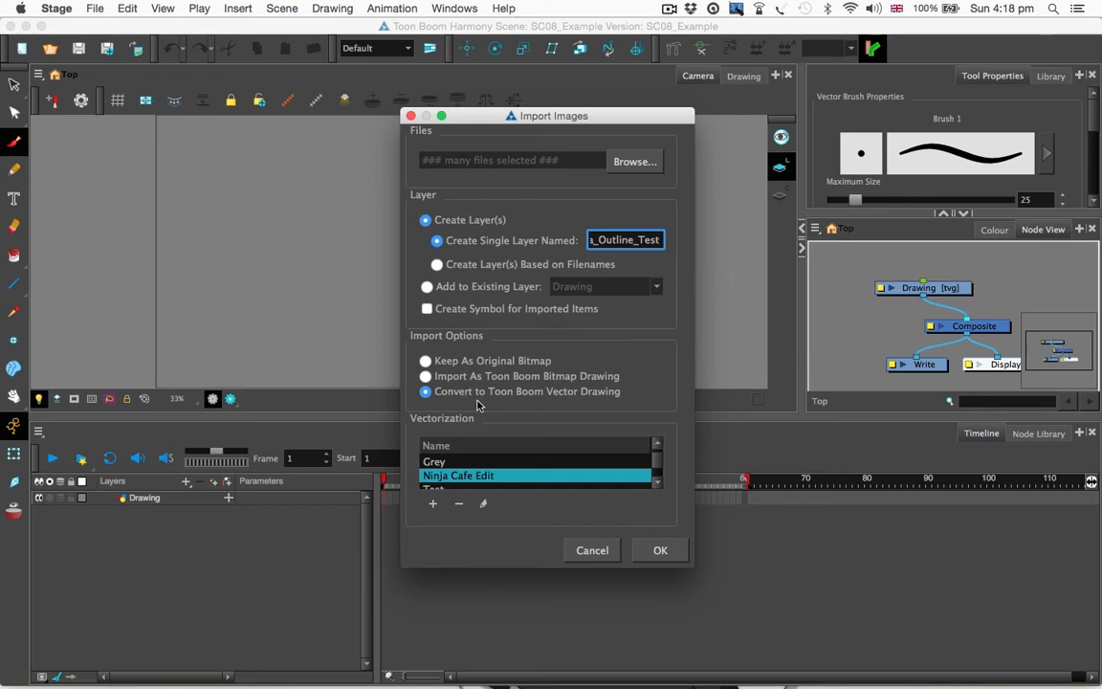
# - Choose Ninja Cafe Edit as the vectorization preset for the imported scans
pyautogui.click(562, 479)
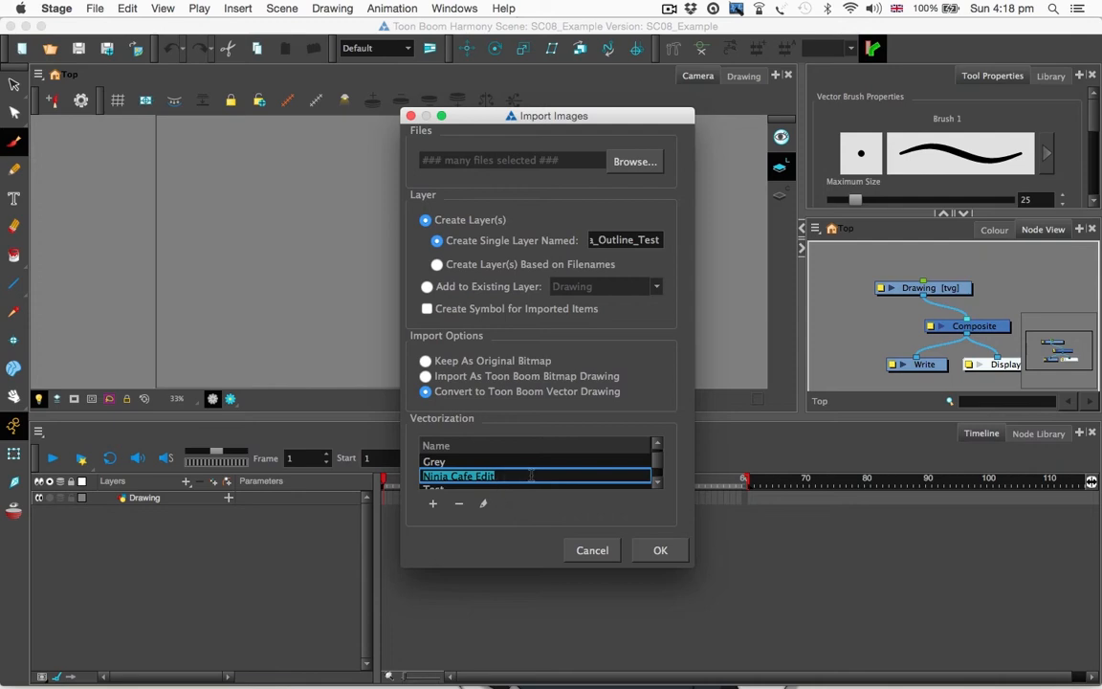
pyautogui.press('Return')
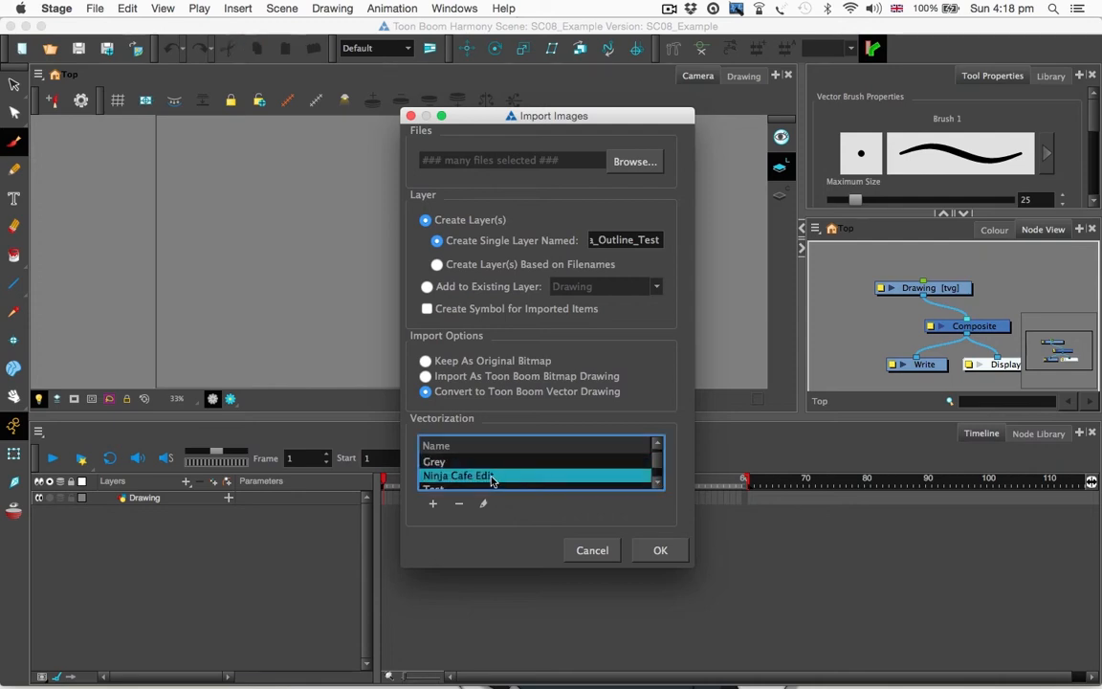
pyautogui.click(492, 480)
pyautogui.click(492, 466)
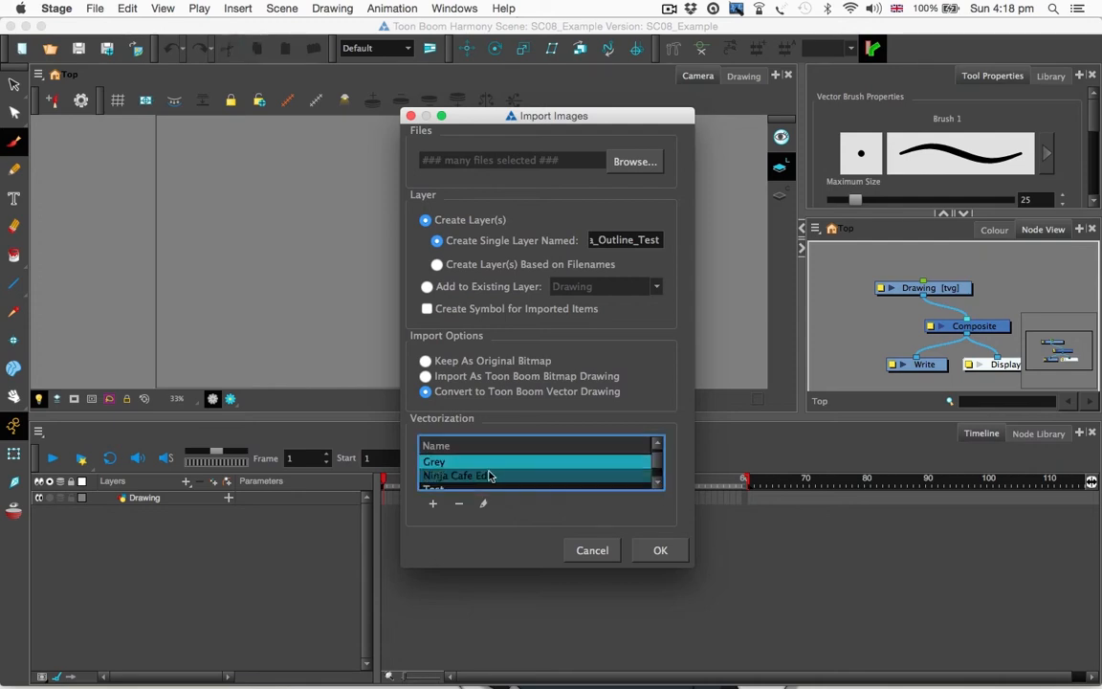
pyautogui.click(491, 477)
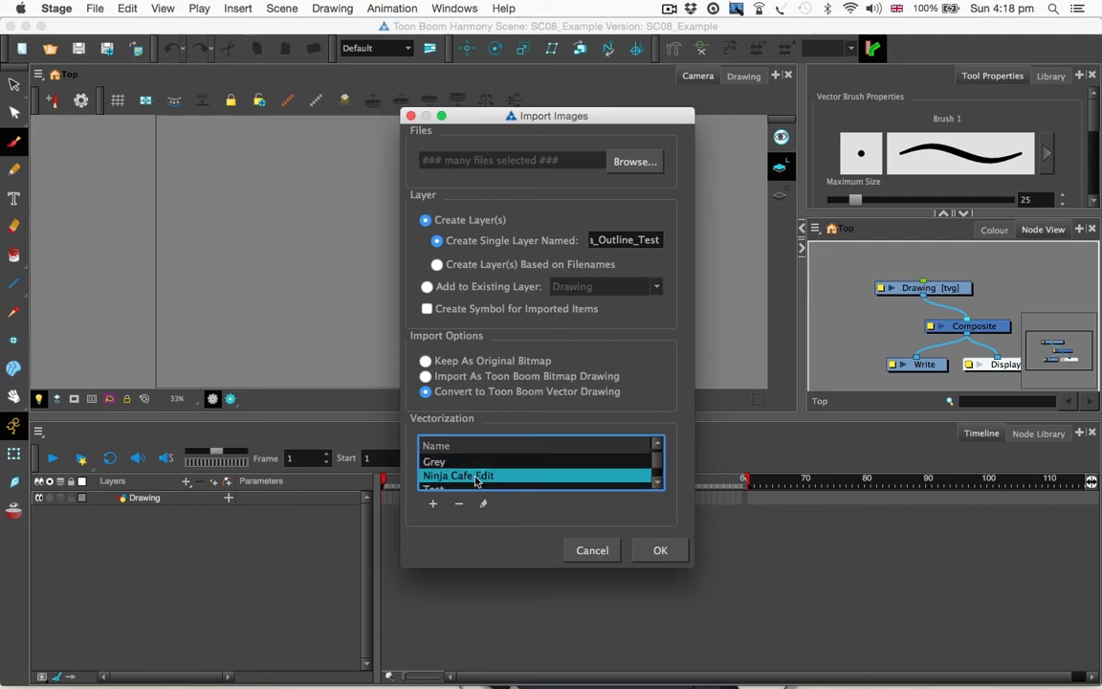
pyautogui.click(504, 477)
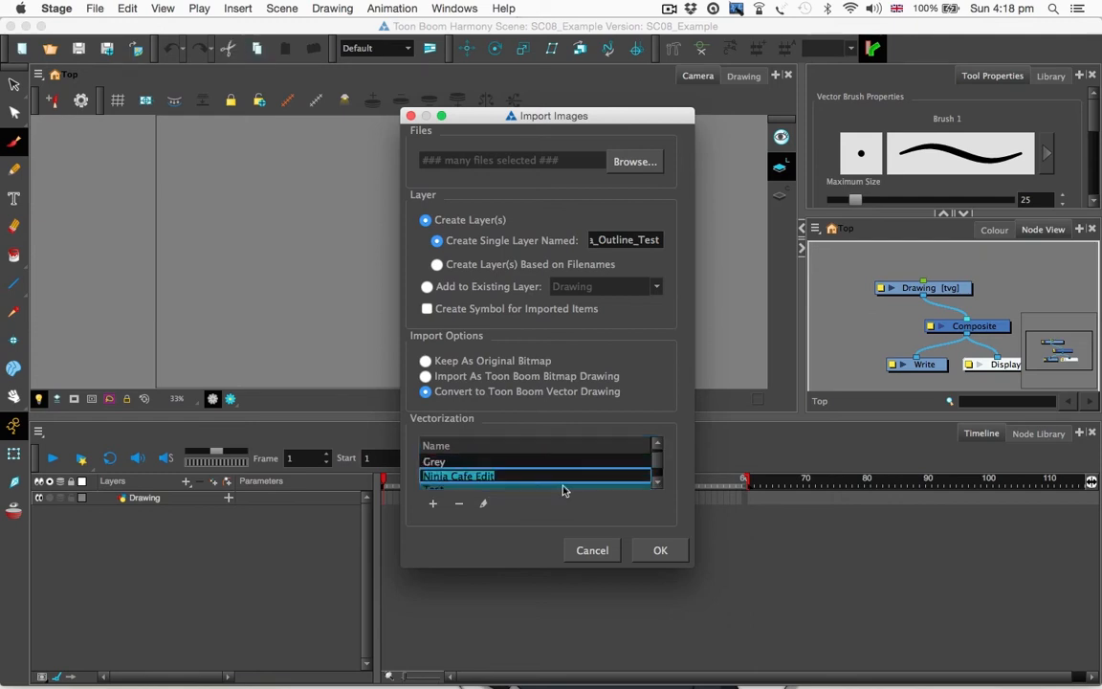
# - Keep Ninja Cafe Edit as the vectorization preset and import the scans as vector drawings on a single layer
pyautogui.click(504, 462)
pyautogui.click(508, 476)
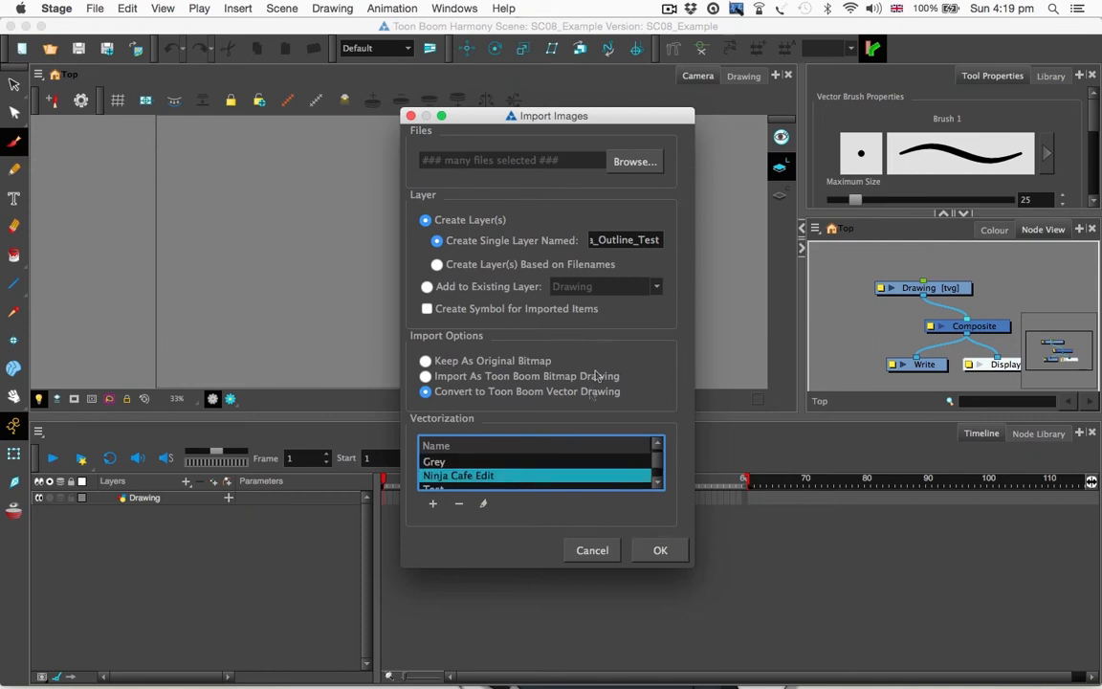
pyautogui.click(660, 551)
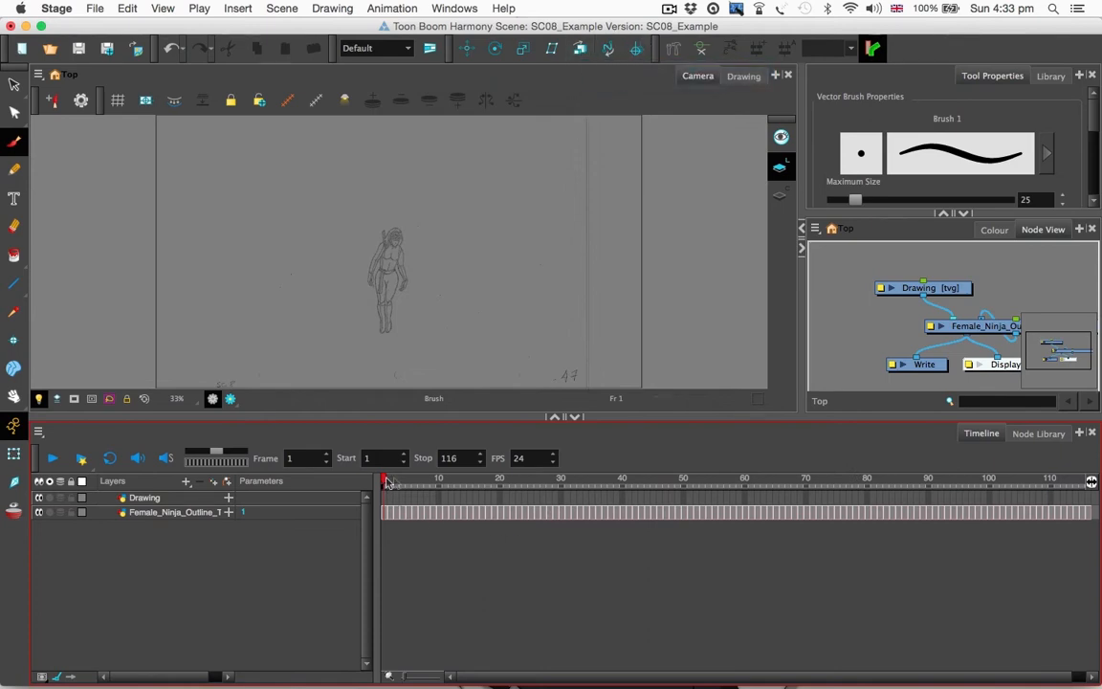
# - Scrub back and forth through the imported drawings to review the animation sequence, ending on frame 1
pyautogui.moveTo(387, 481); pyautogui.dragTo(570, 481)
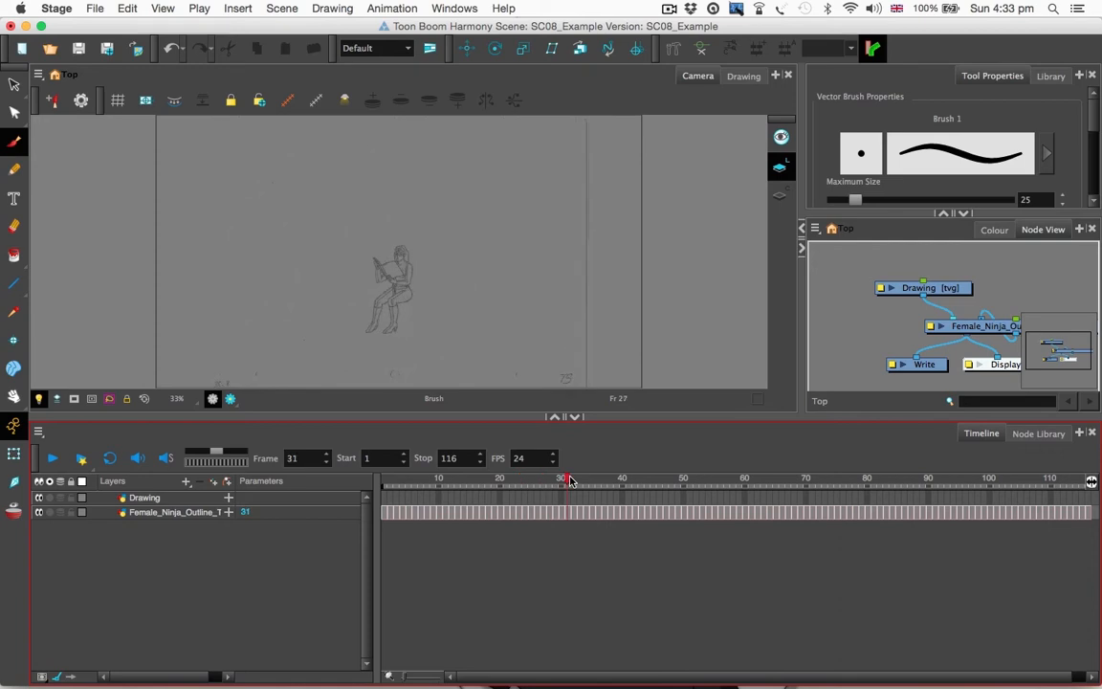
pyautogui.moveTo(561, 484); pyautogui.dragTo(382, 489)
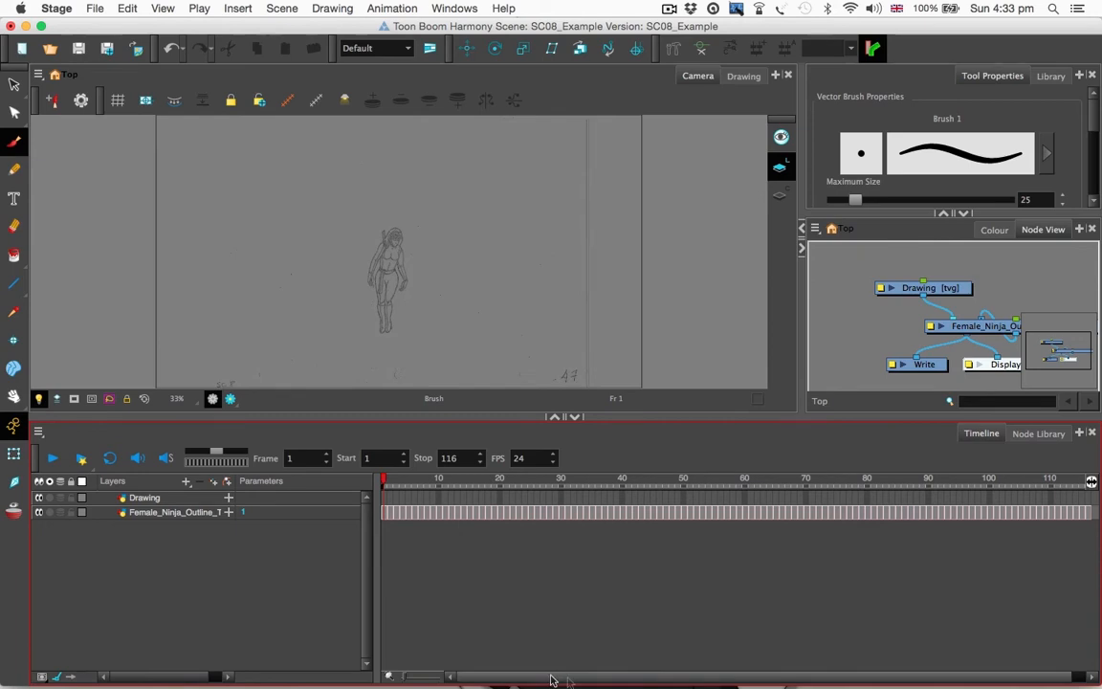
pyautogui.moveTo(554, 680)
pyautogui.mouseDown()
pyautogui.moveTo(615, 681)
pyautogui.moveTo(554, 682)
pyautogui.mouseUp()
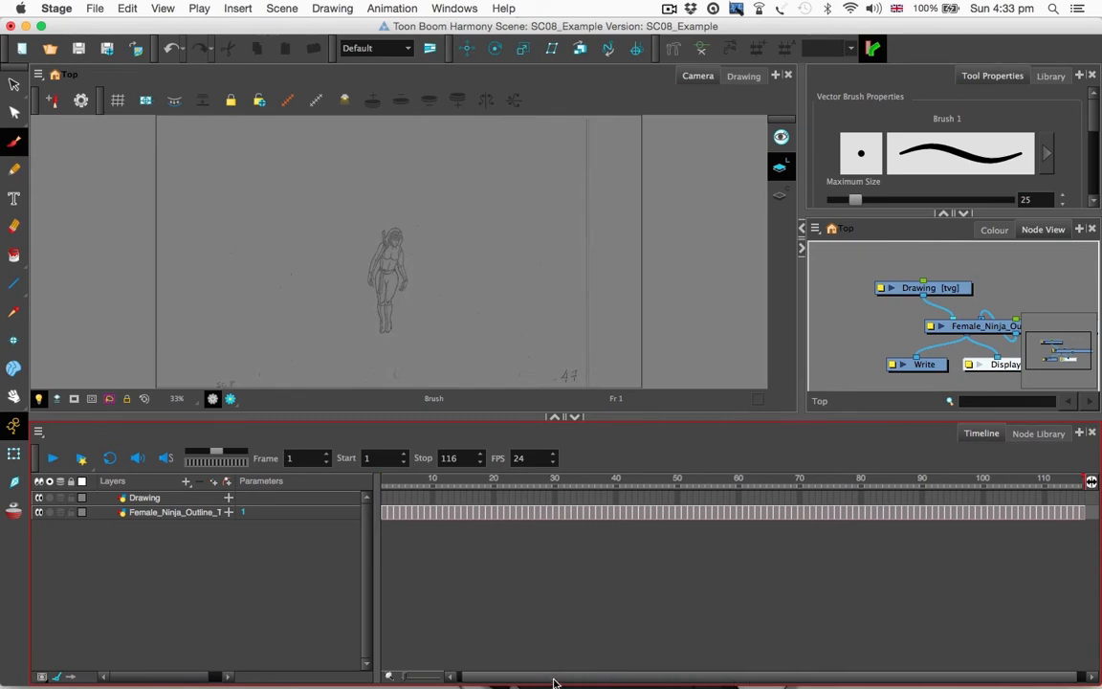
pyautogui.click(410, 481)
pyautogui.moveTo(421, 480); pyautogui.dragTo(384, 478)
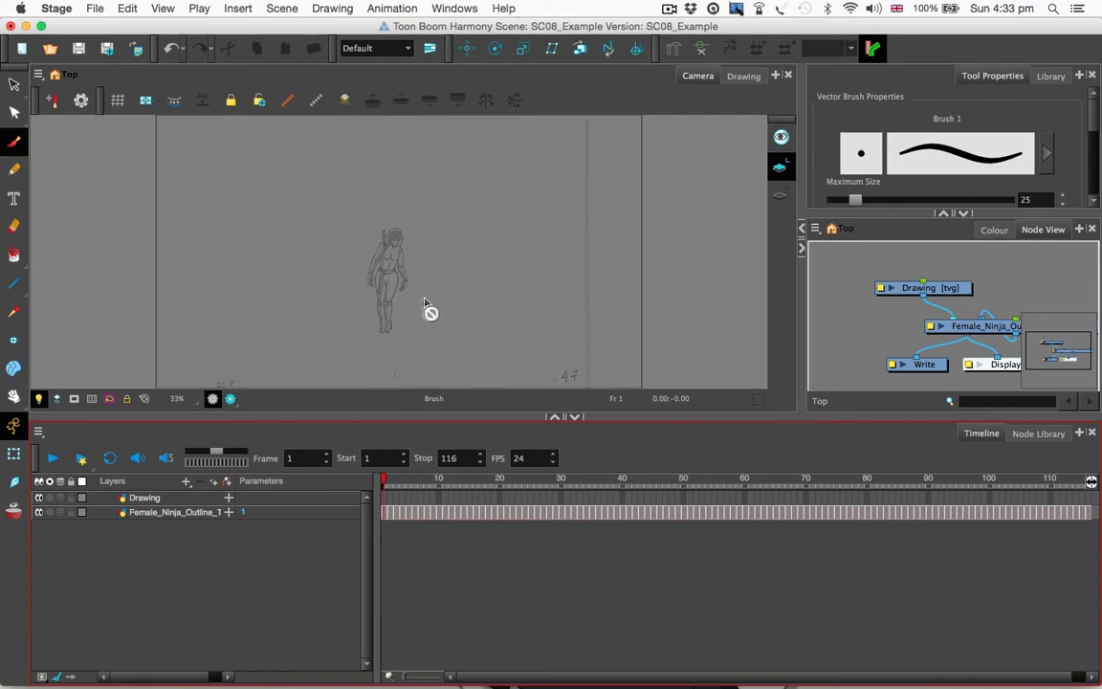
# - Move the Drawing layer below the Female_Ninja_Outline_Test layer and add a Colour-Card layer as background
pyautogui.moveTo(146, 499); pyautogui.dragTo(148, 536)
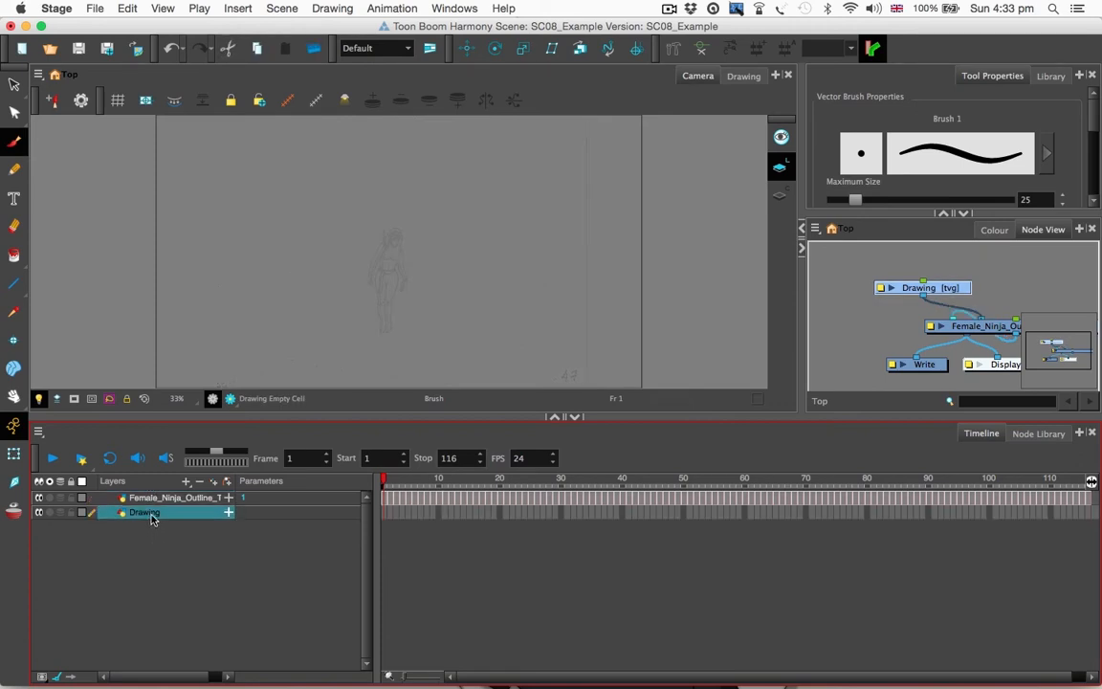
pyautogui.click(158, 533)
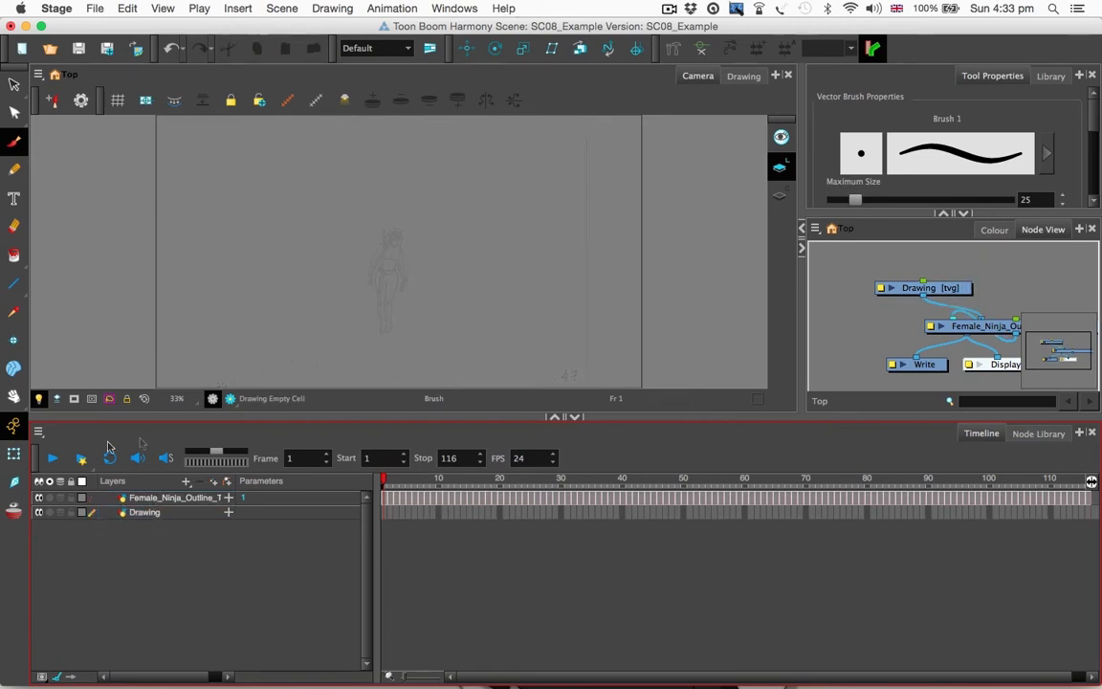
pyautogui.rightClick(134, 564)
pyautogui.moveTo(239, 153)
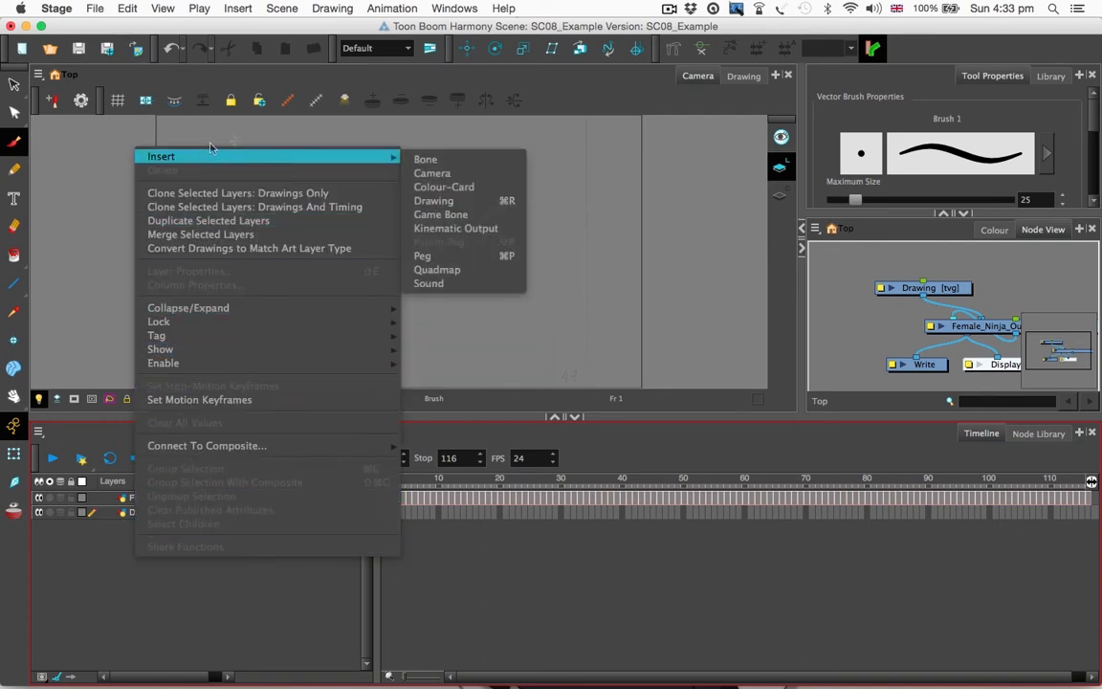
pyautogui.moveTo(397, 163)
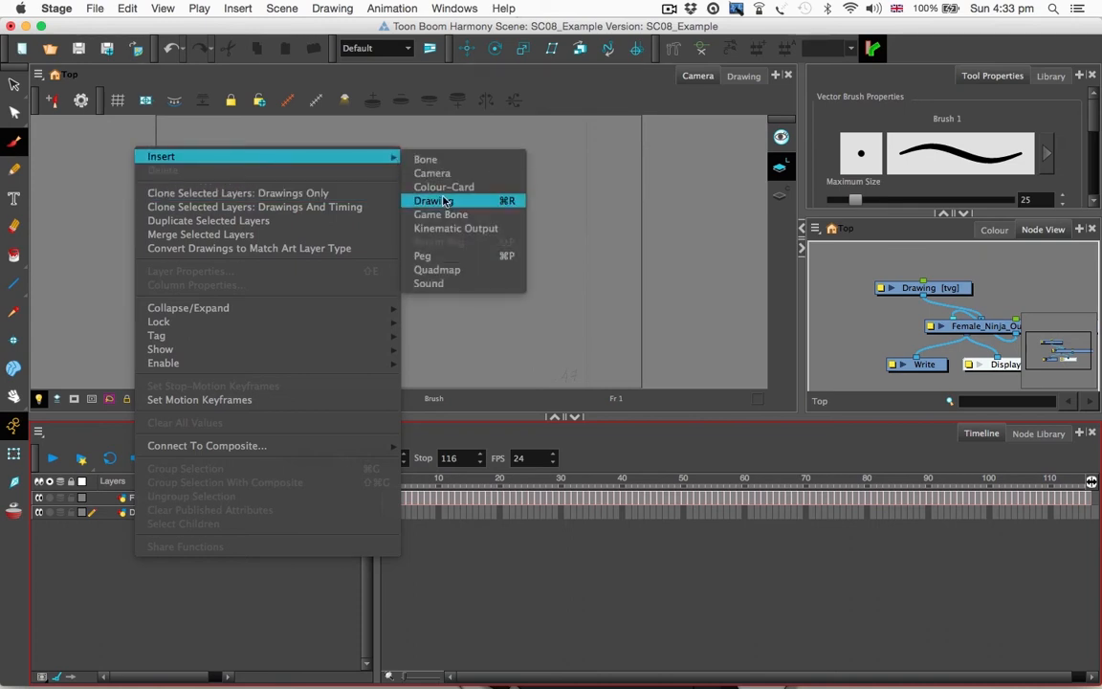
pyautogui.click(436, 184)
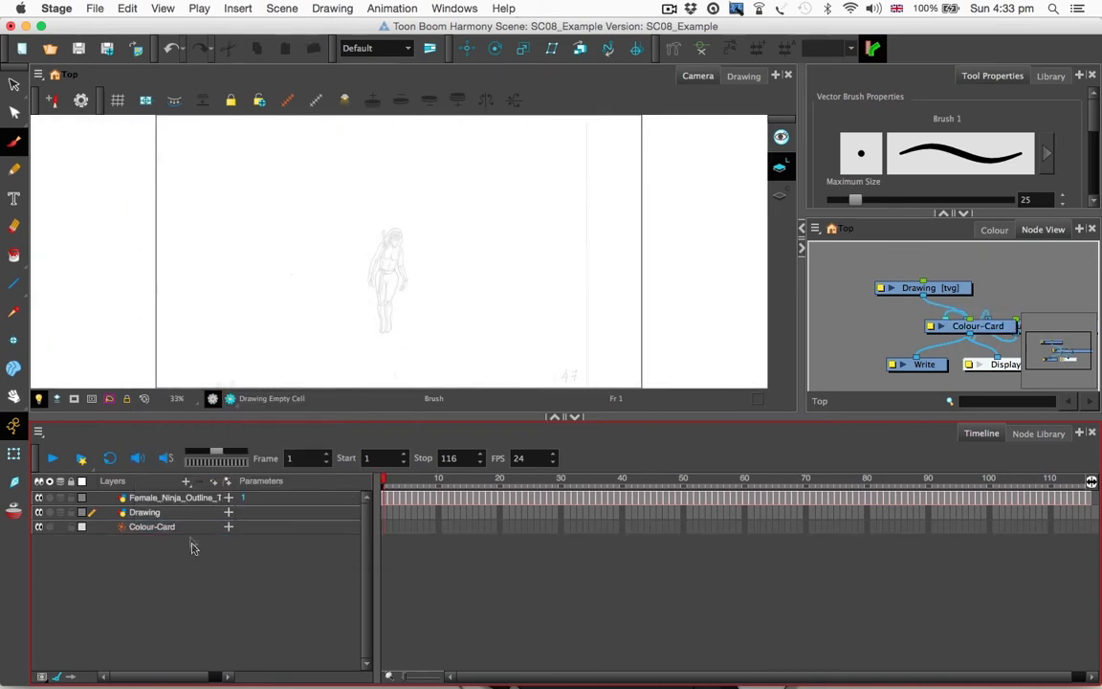
# - Select the Female_Ninja_Outline_Test layer and examine the vectorized linework of its first drawing up close
pyautogui.click(187, 497)
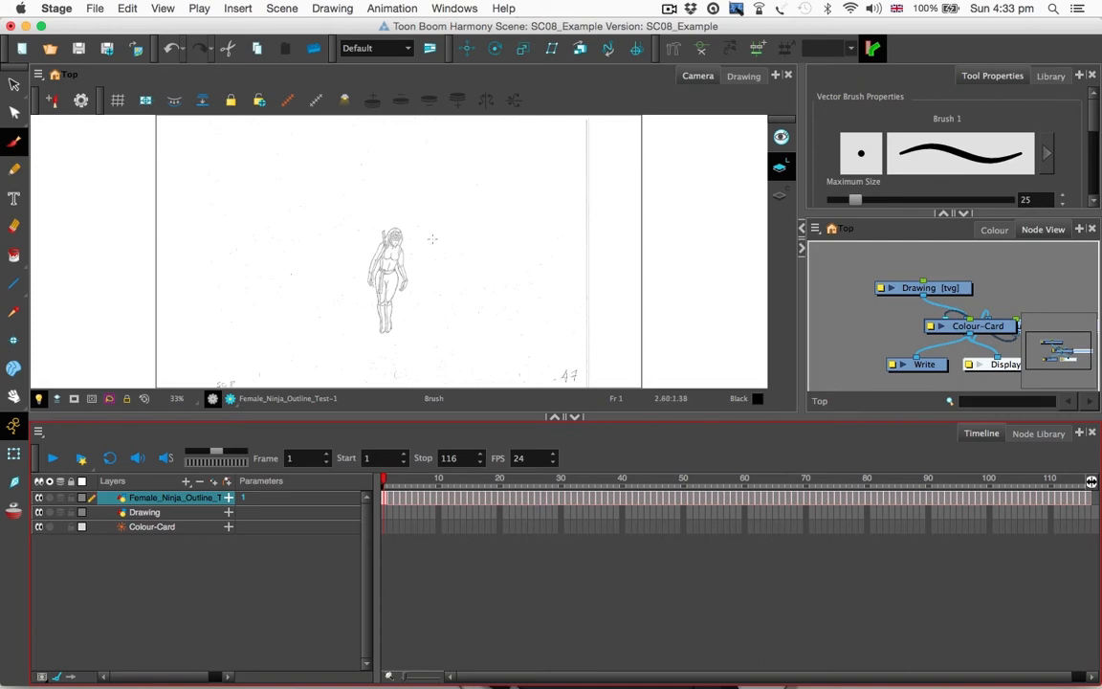
pyautogui.scroll(4, 432, 238)
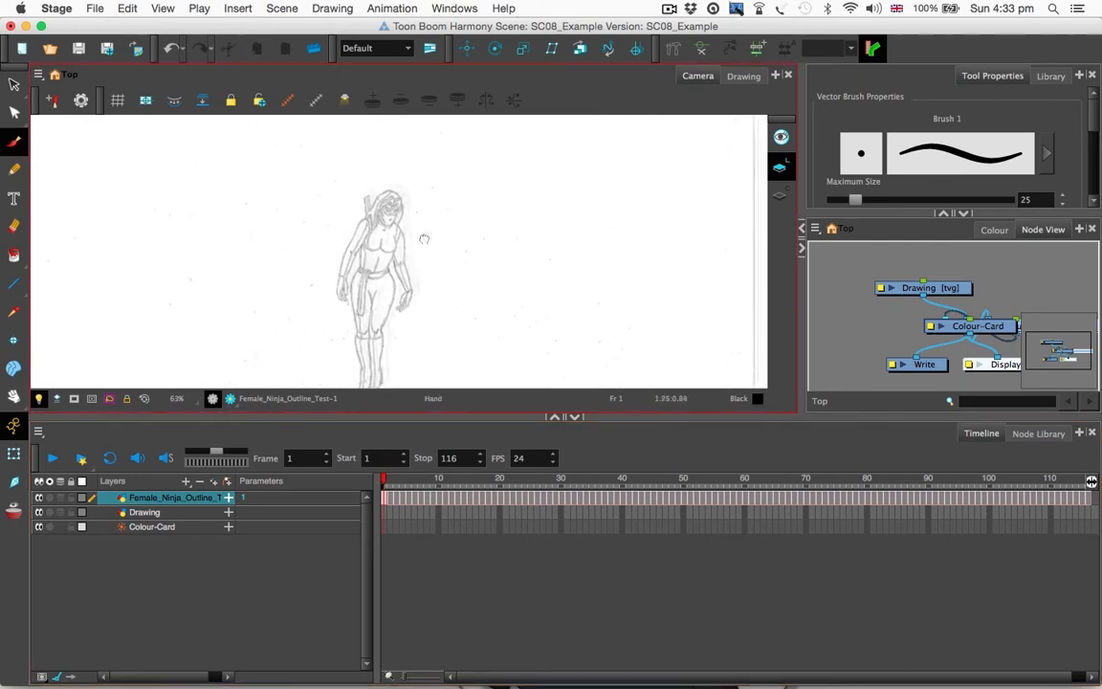
pyautogui.moveTo(424, 238); pyautogui.dragTo(433, 231)
pyautogui.scroll(1, 419, 249)
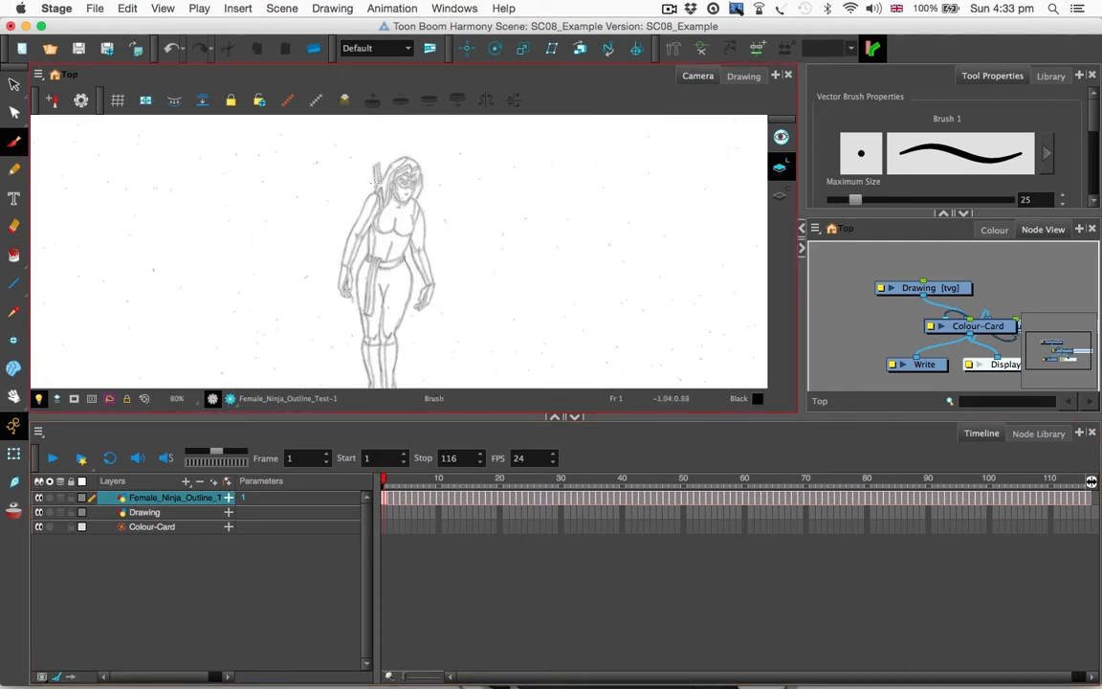
pyautogui.scroll(-4, 383, 295)
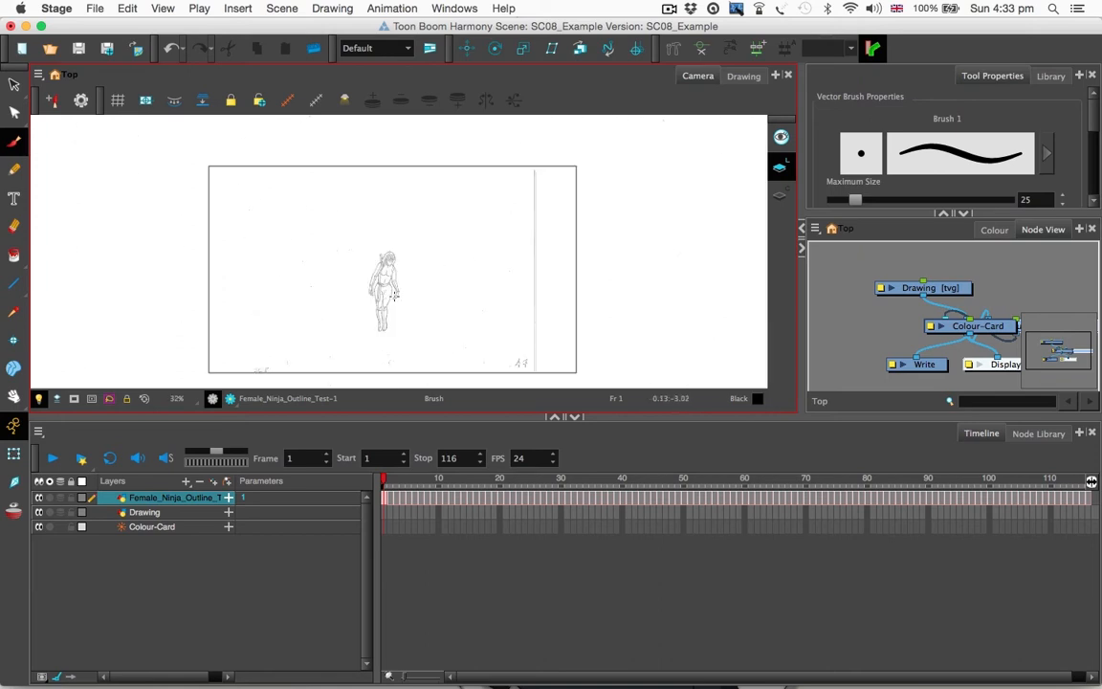
pyautogui.moveTo(401, 301); pyautogui.dragTo(415, 289)
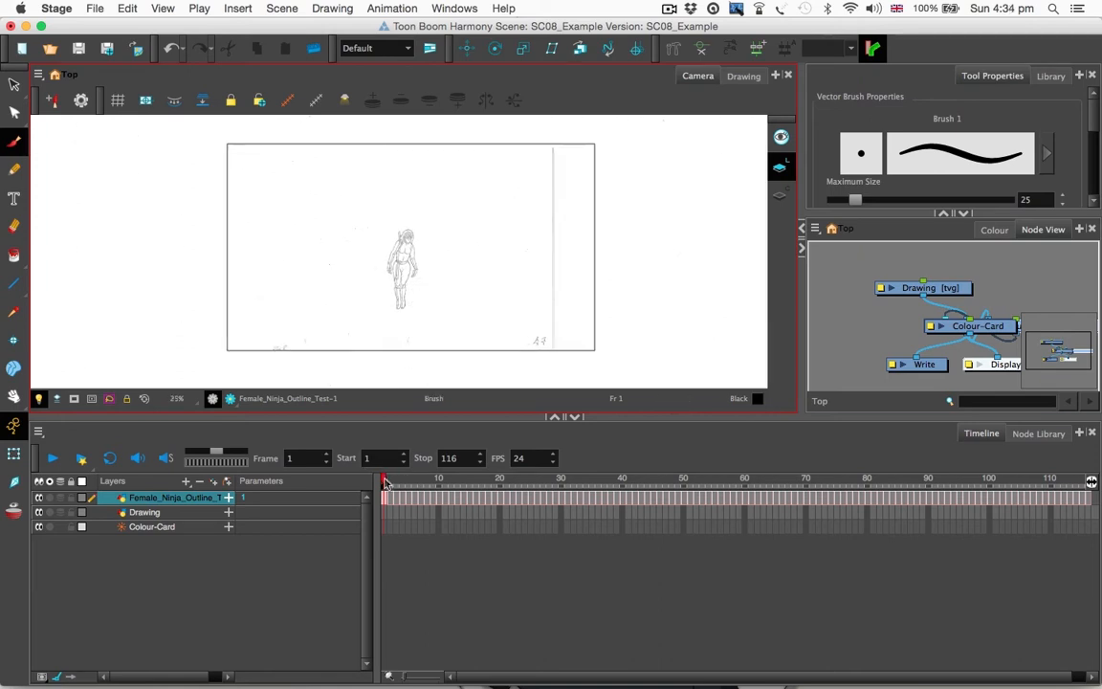
# - Scrub the timeline to find where the character's walk-in starts and preview the drawings from there to the end
pyautogui.moveTo(402, 480)
pyautogui.mouseDown()
pyautogui.moveTo(788, 487)
pyautogui.moveTo(385, 490)
pyautogui.mouseUp()
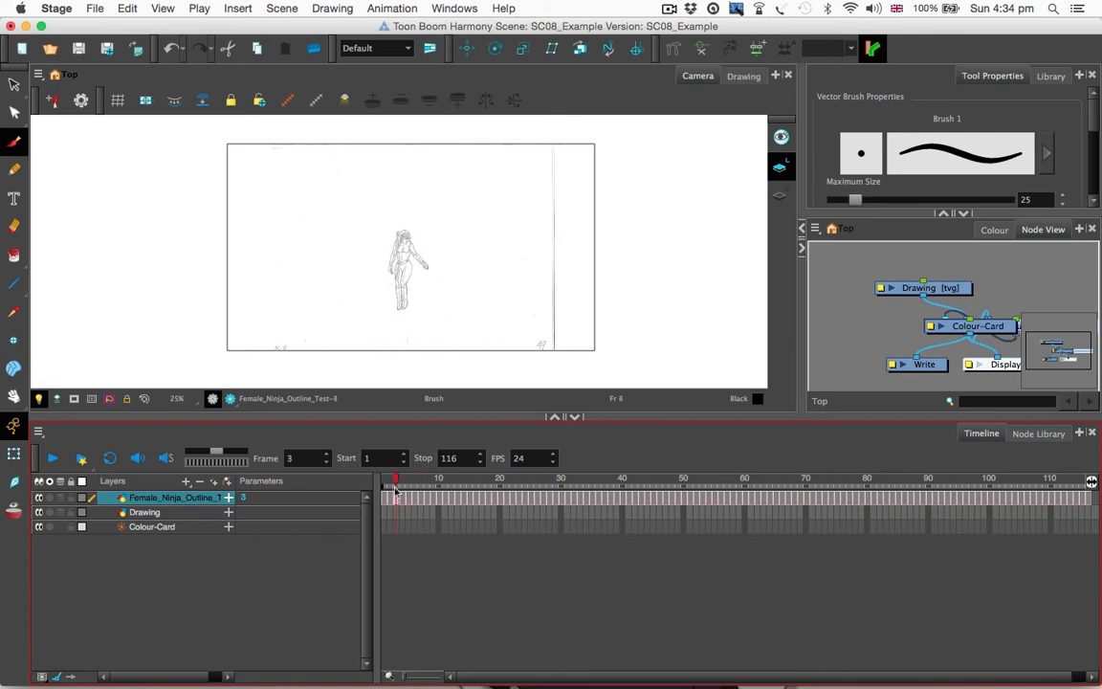
pyautogui.moveTo(591, 679); pyautogui.dragTo(784, 678)
pyautogui.moveTo(994, 483)
pyautogui.mouseDown()
pyautogui.moveTo(777, 477)
pyautogui.moveTo(802, 477)
pyautogui.mouseUp()
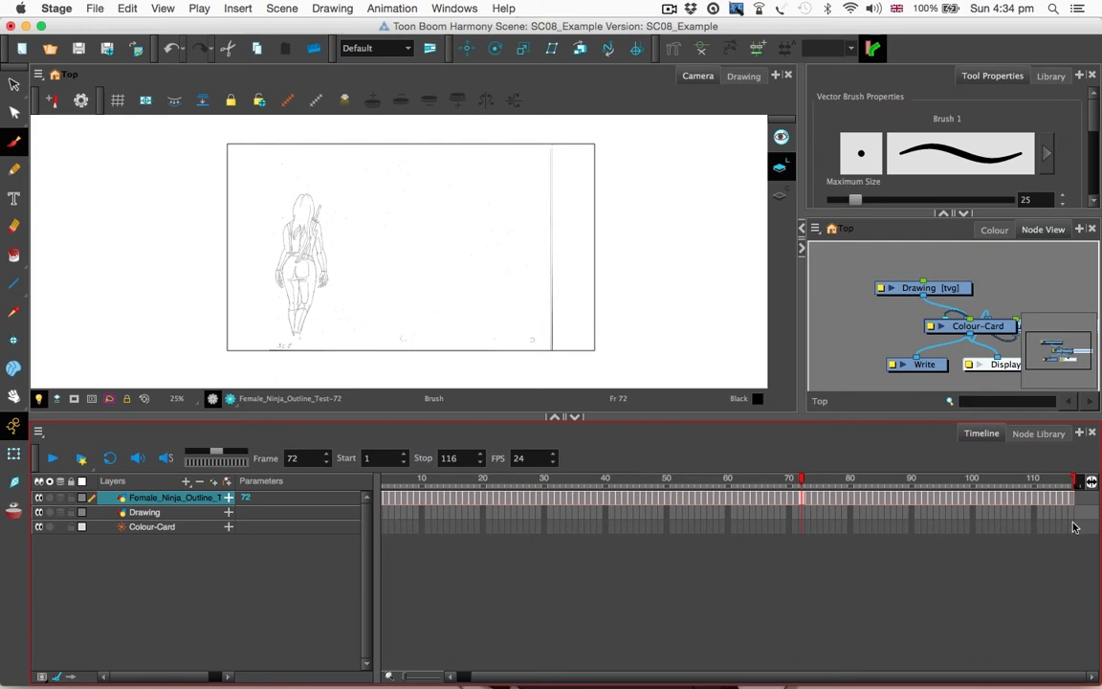
pyautogui.moveTo(1073, 516); pyautogui.dragTo(804, 507)
pyautogui.click(800, 483)
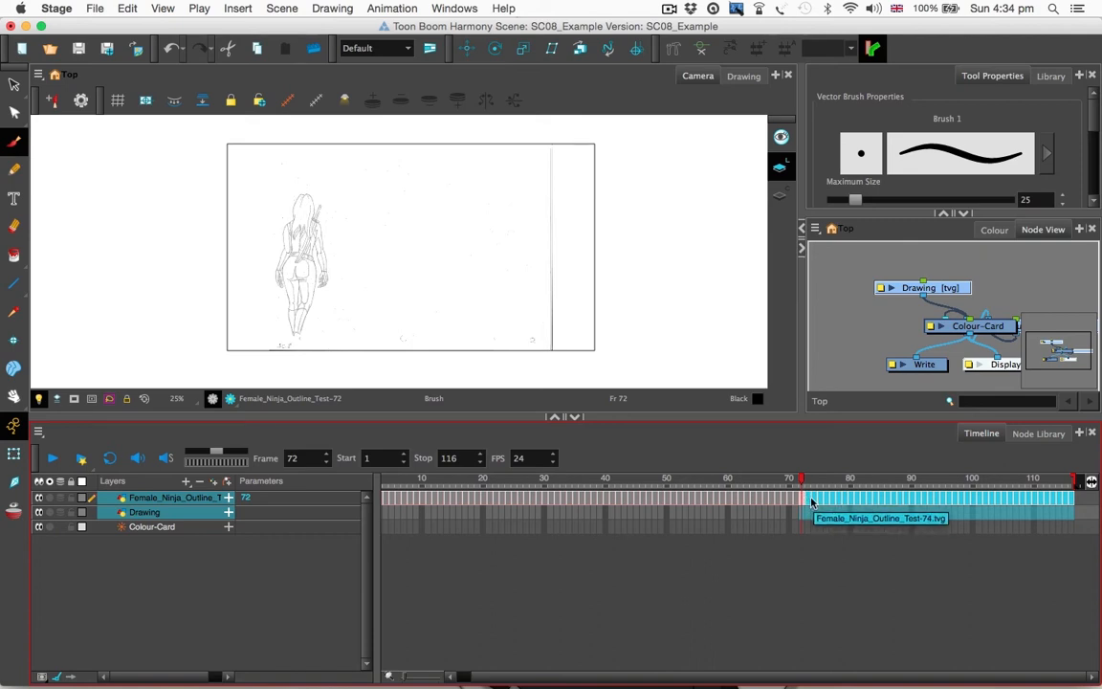
pyautogui.moveTo(812, 501)
pyautogui.mouseDown()
pyautogui.moveTo(810, 514)
pyautogui.moveTo(803, 486)
pyautogui.moveTo(1067, 489)
pyautogui.mouseUp()
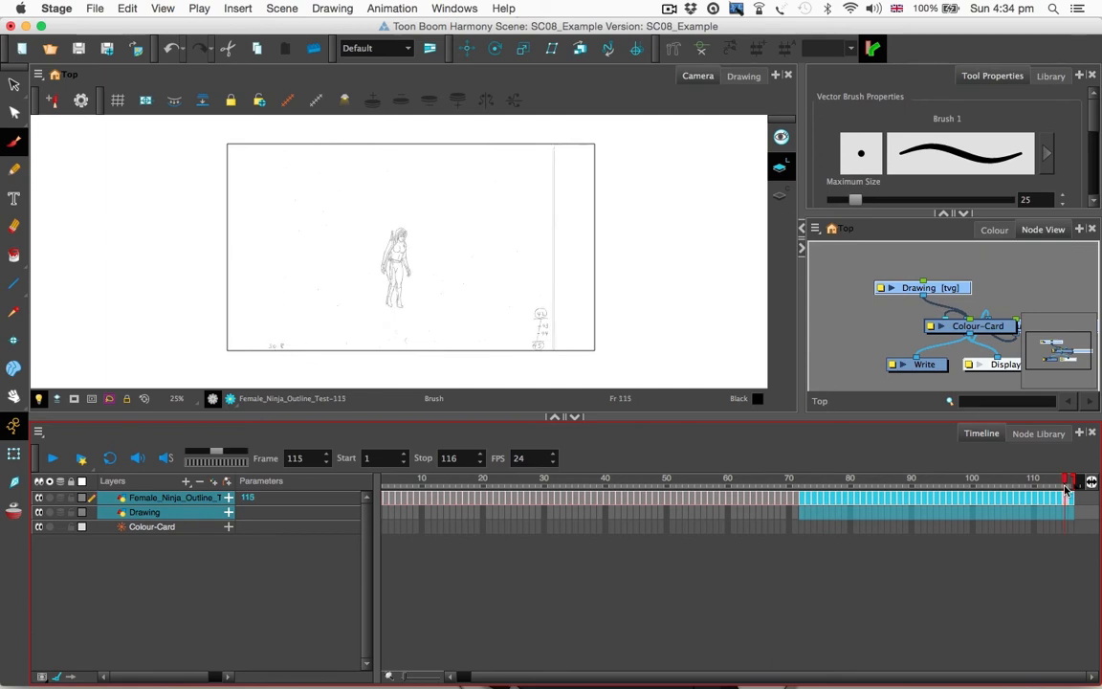
pyautogui.click(873, 618)
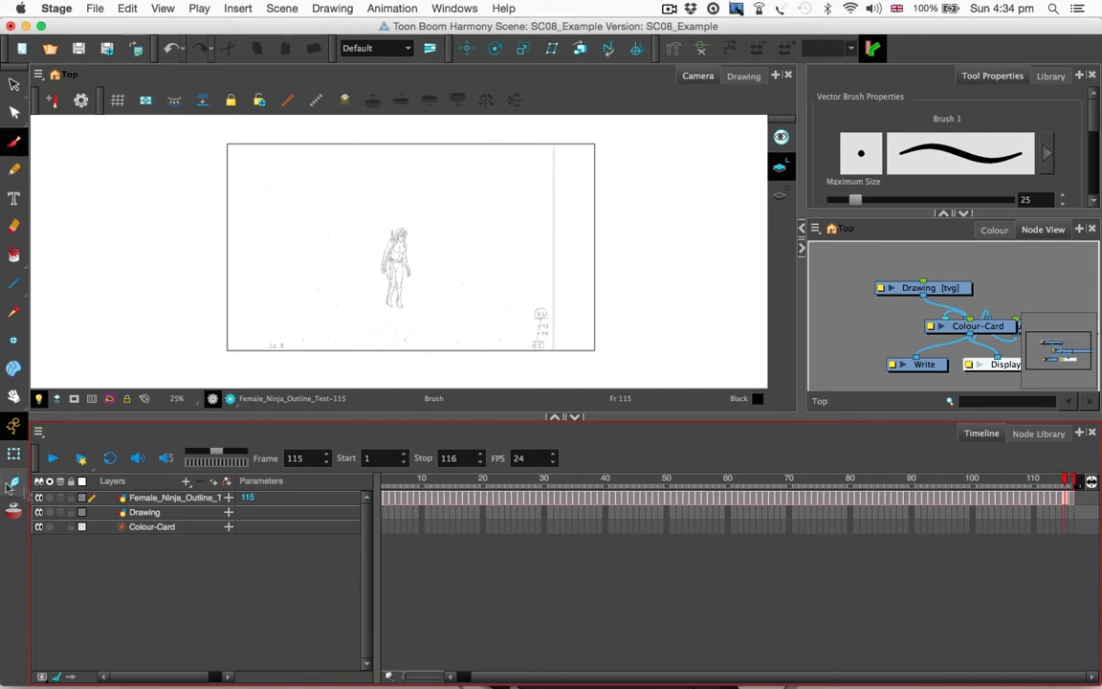
pyautogui.rightClick(139, 576)
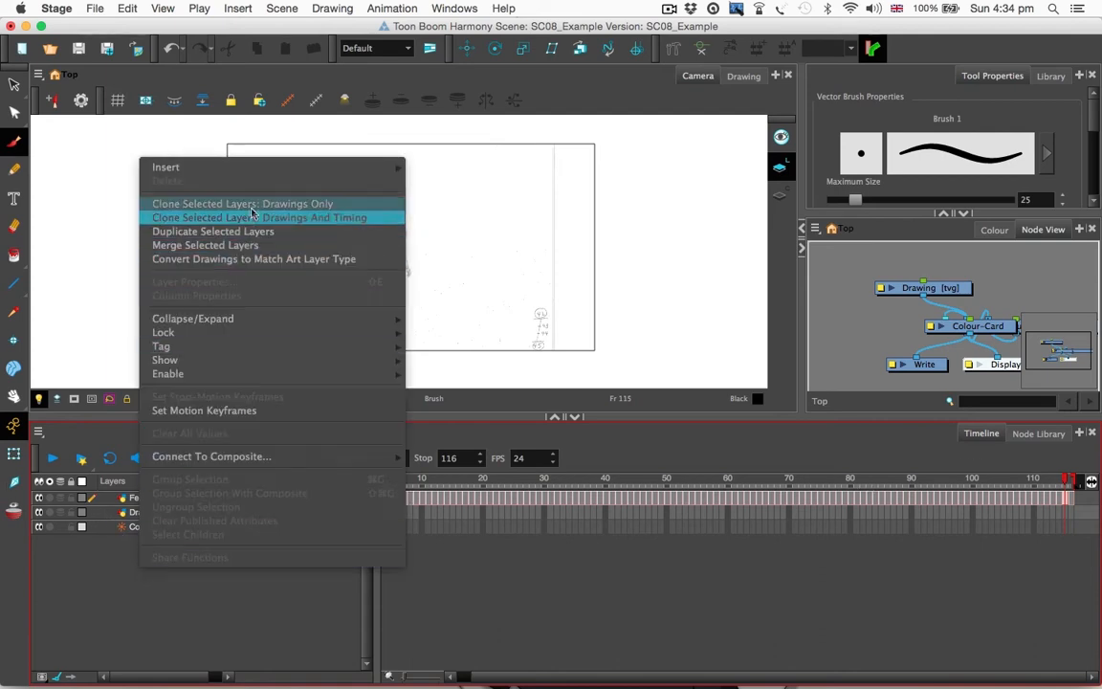
pyautogui.moveTo(284, 171)
pyautogui.moveTo(376, 167)
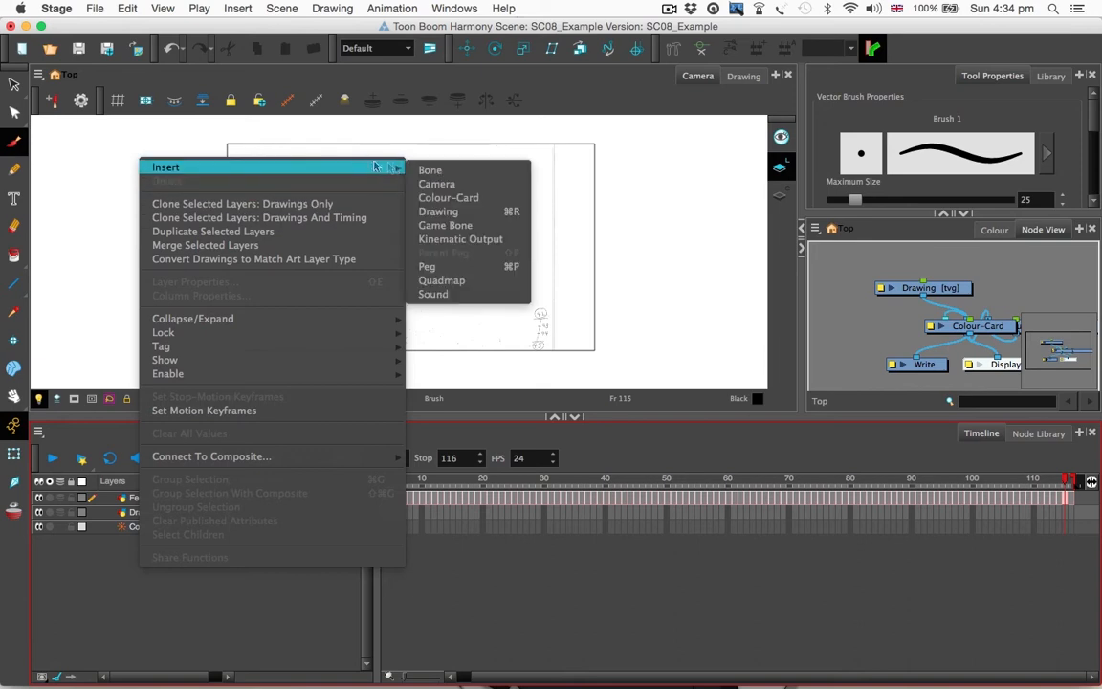
pyautogui.click(125, 581)
pyautogui.click(160, 514)
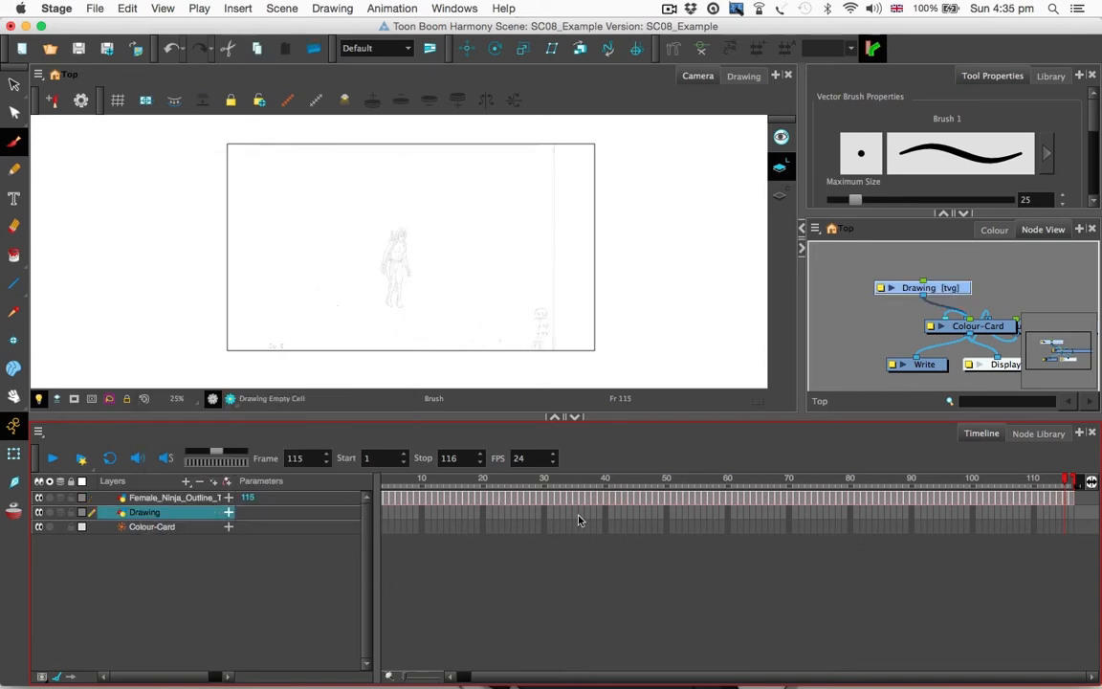
pyautogui.click(734, 498)
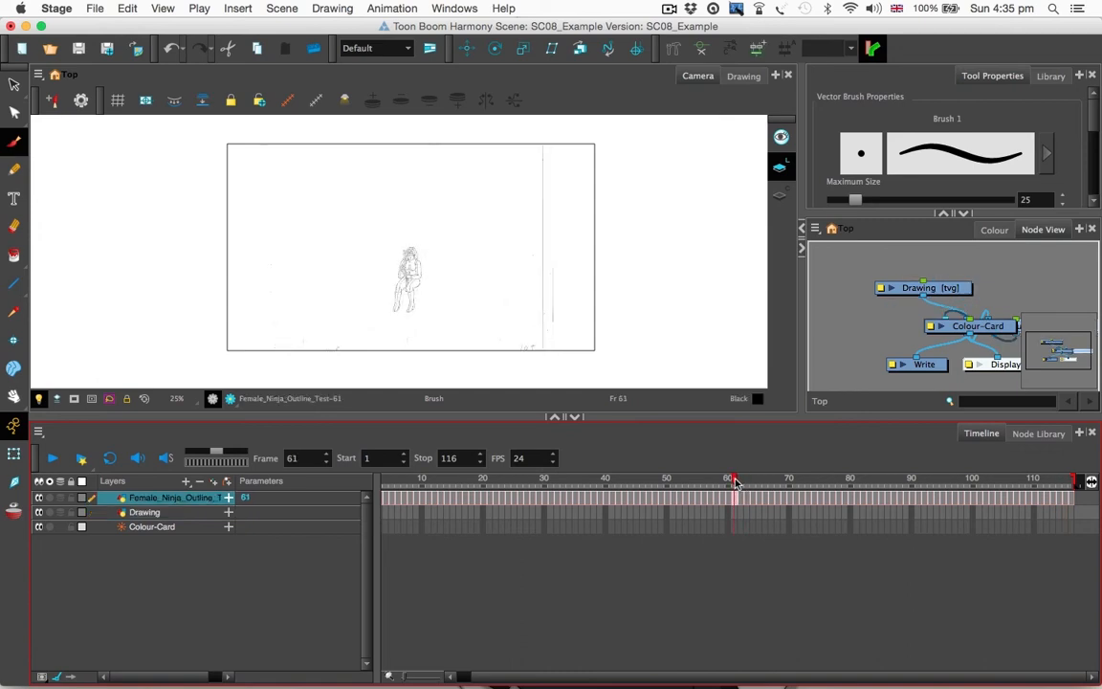
pyautogui.moveTo(763, 483)
pyautogui.mouseDown()
pyautogui.moveTo(746, 482)
pyautogui.moveTo(923, 505)
pyautogui.moveTo(1073, 500)
pyautogui.mouseUp()
pyautogui.click(800, 512)
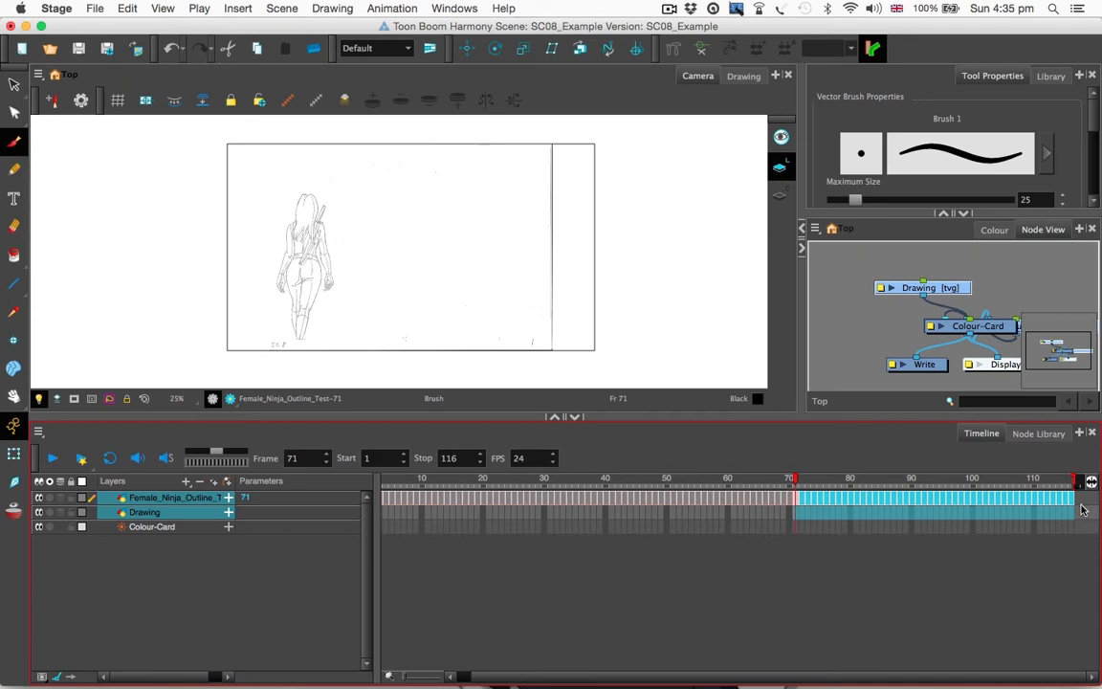
pyautogui.click(1066, 527)
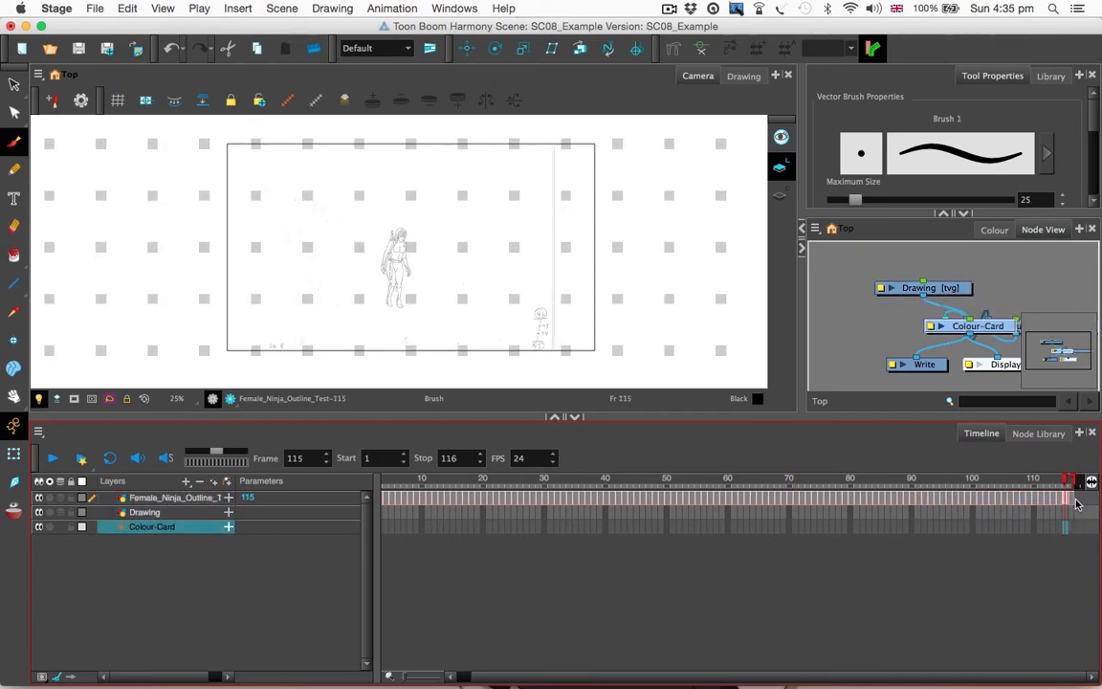
# - Cut the cells from frame 71 to 116 on the Female_Ninja_Outline_Test and Drawing layers
pyautogui.moveTo(1069, 515); pyautogui.dragTo(798, 507)
pyautogui.rightClick(801, 494)
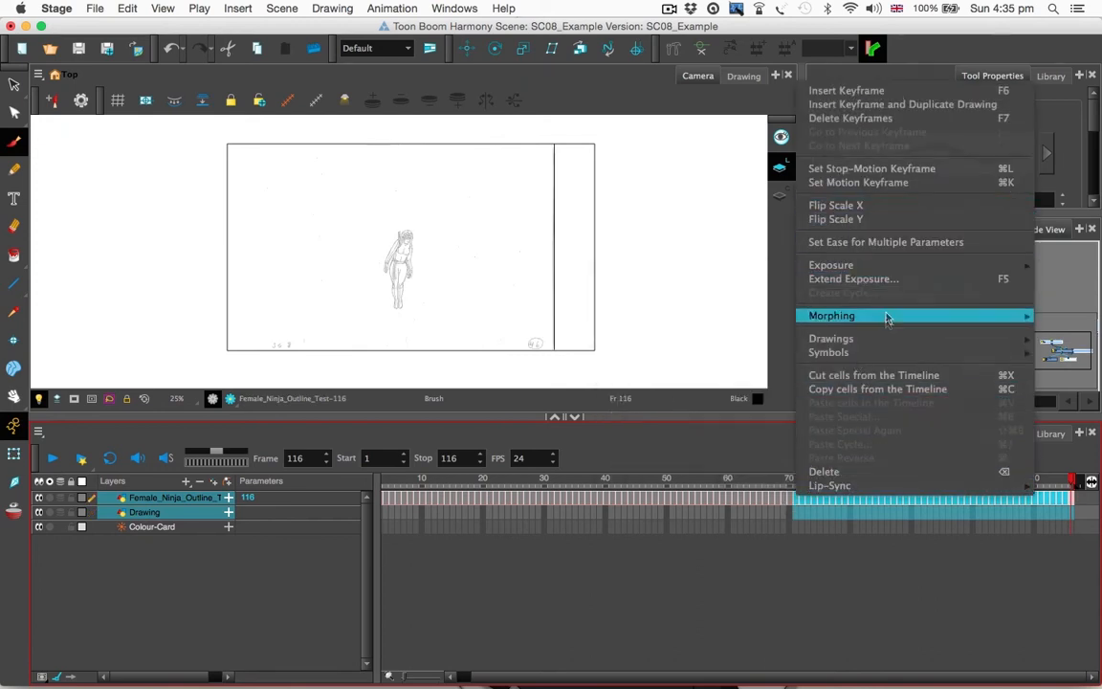
pyautogui.click(889, 375)
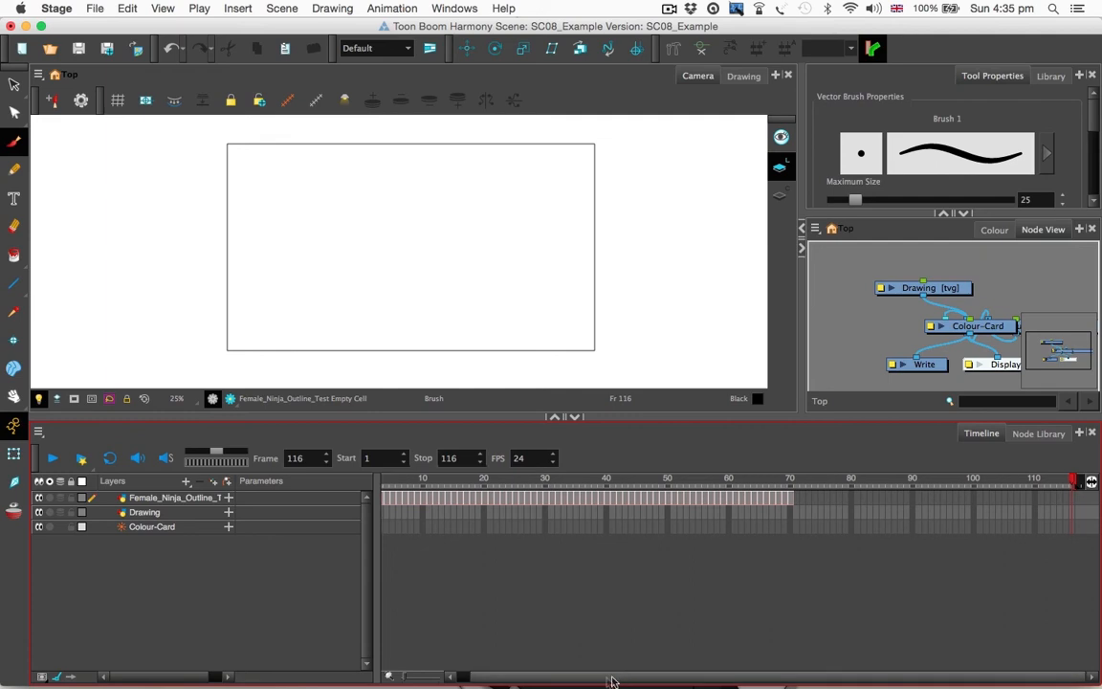
# - Move the remaining outline drawings to start at frame 85, and paste the cut cells at frame 1 of the outline layer
pyautogui.hscroll(-1, 622, 607)
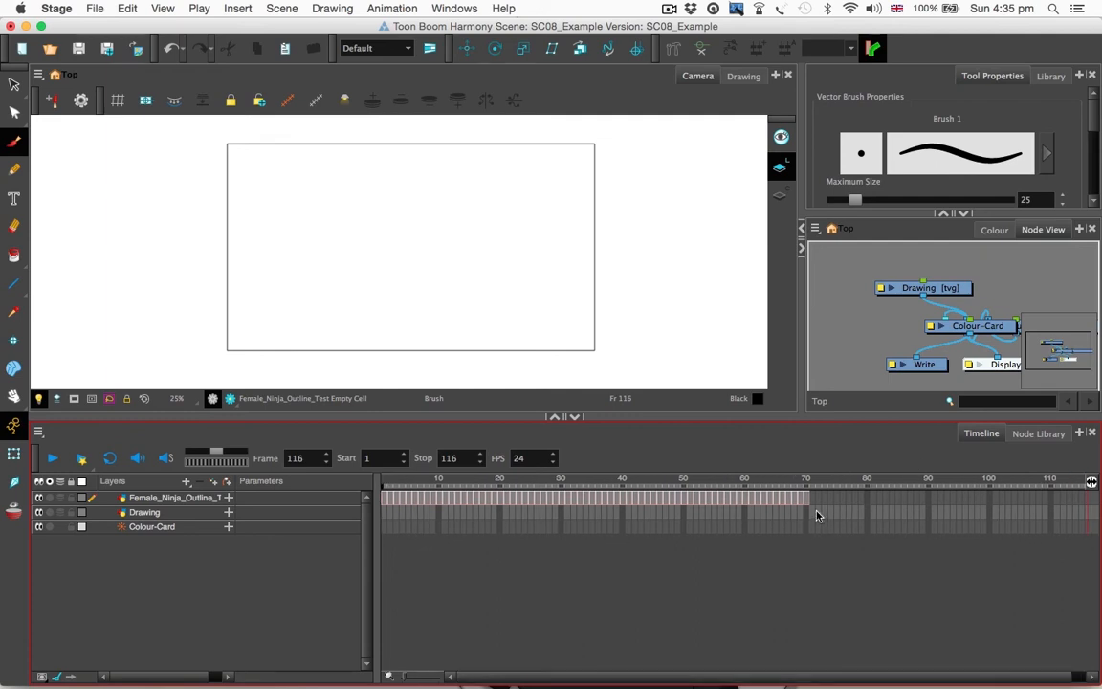
pyautogui.moveTo(818, 512)
pyautogui.mouseDown()
pyautogui.moveTo(373, 501)
pyautogui.moveTo(898, 498)
pyautogui.mouseUp()
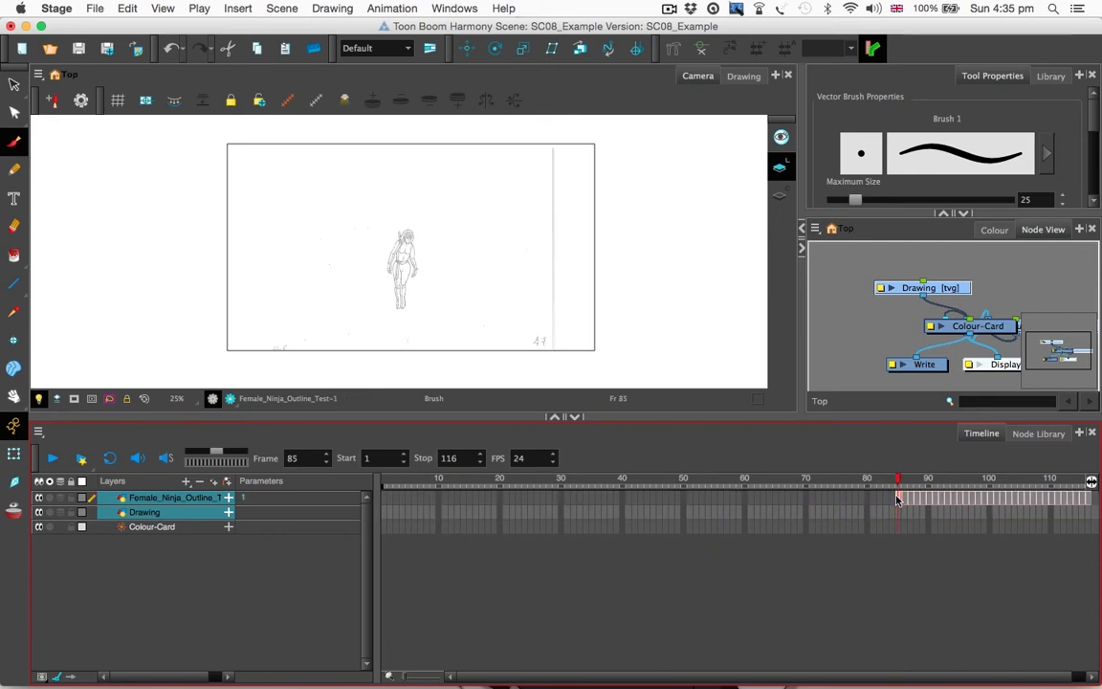
pyautogui.click(385, 500)
pyautogui.rightClick(386, 505)
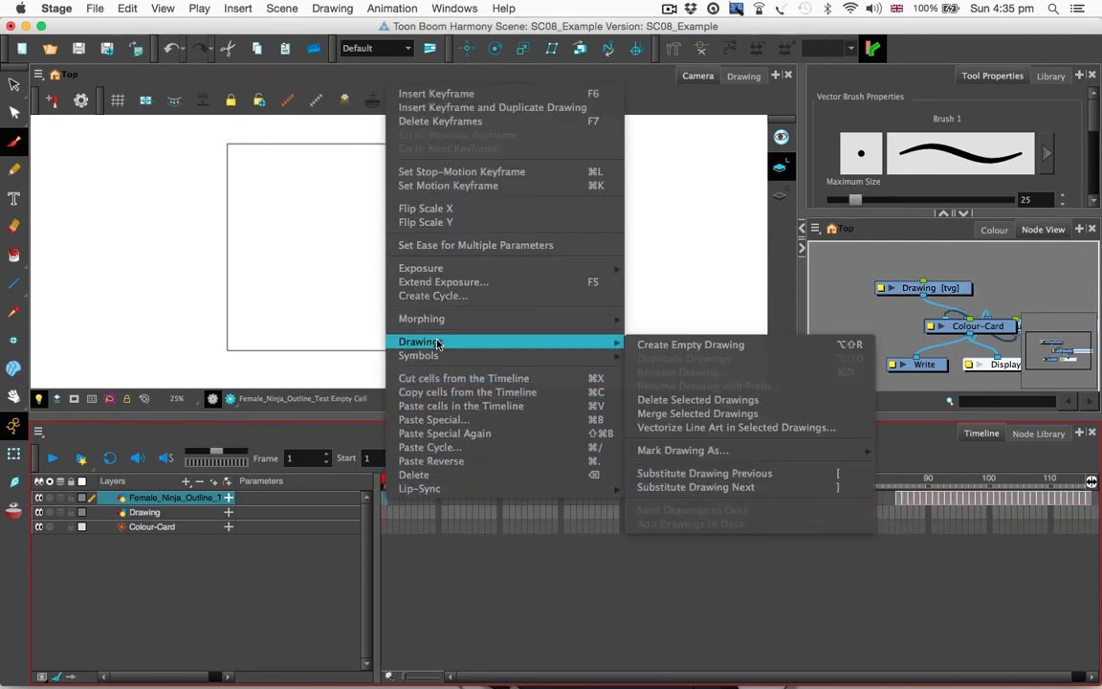
pyautogui.click(463, 407)
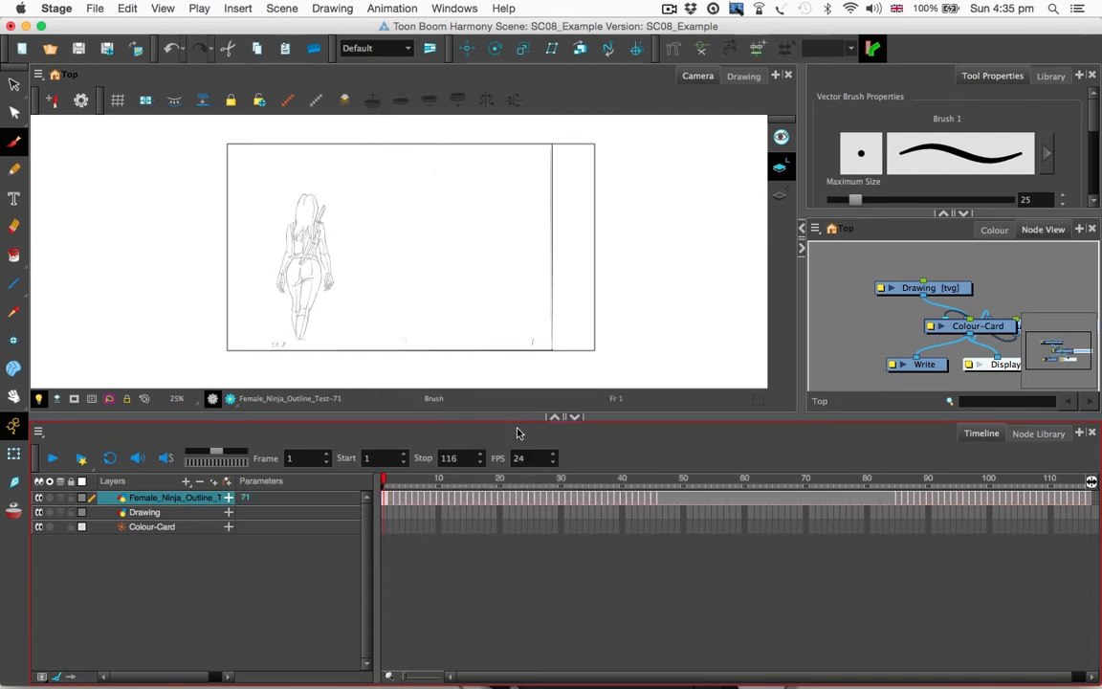
# - Move the cells at frames 85 to 116 on the Female_Ninja_Outline_Test and Drawing layers to start at frame 47, closing the gap
pyautogui.moveTo(667, 490)
pyautogui.mouseDown()
pyautogui.moveTo(632, 484)
pyautogui.moveTo(755, 493)
pyautogui.moveTo(665, 504)
pyautogui.mouseUp()
pyautogui.press('Return')
pyautogui.click(708, 514)
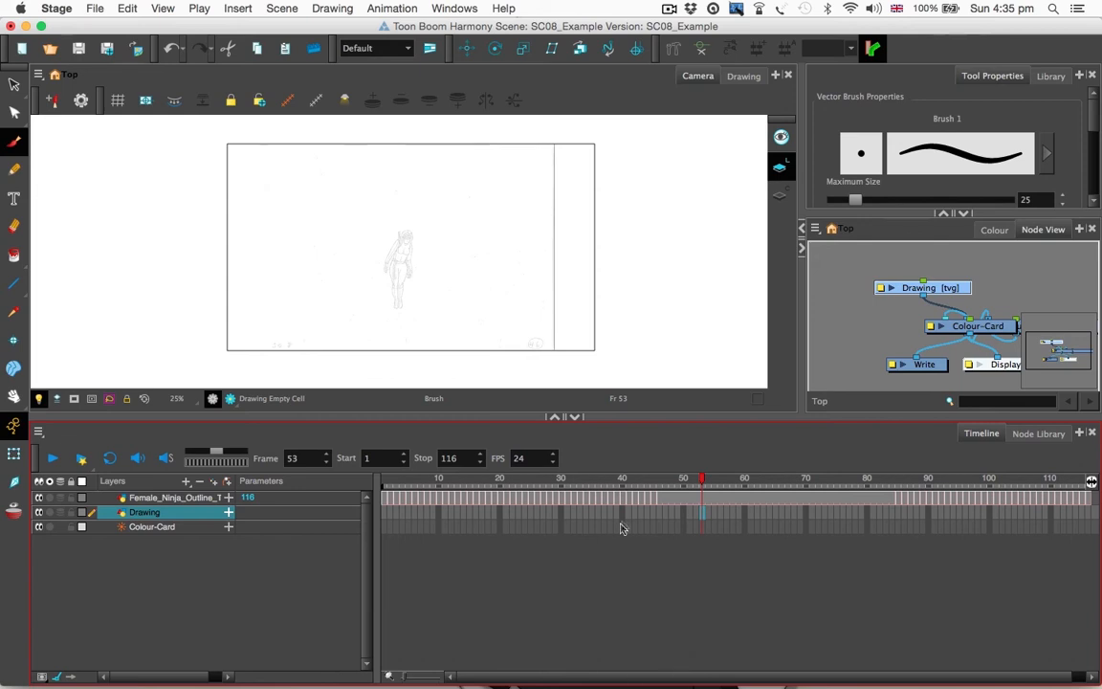
pyautogui.moveTo(706, 494); pyautogui.dragTo(667, 487)
pyautogui.moveTo(664, 484); pyautogui.dragTo(820, 484)
pyautogui.hscroll(2, 891, 677)
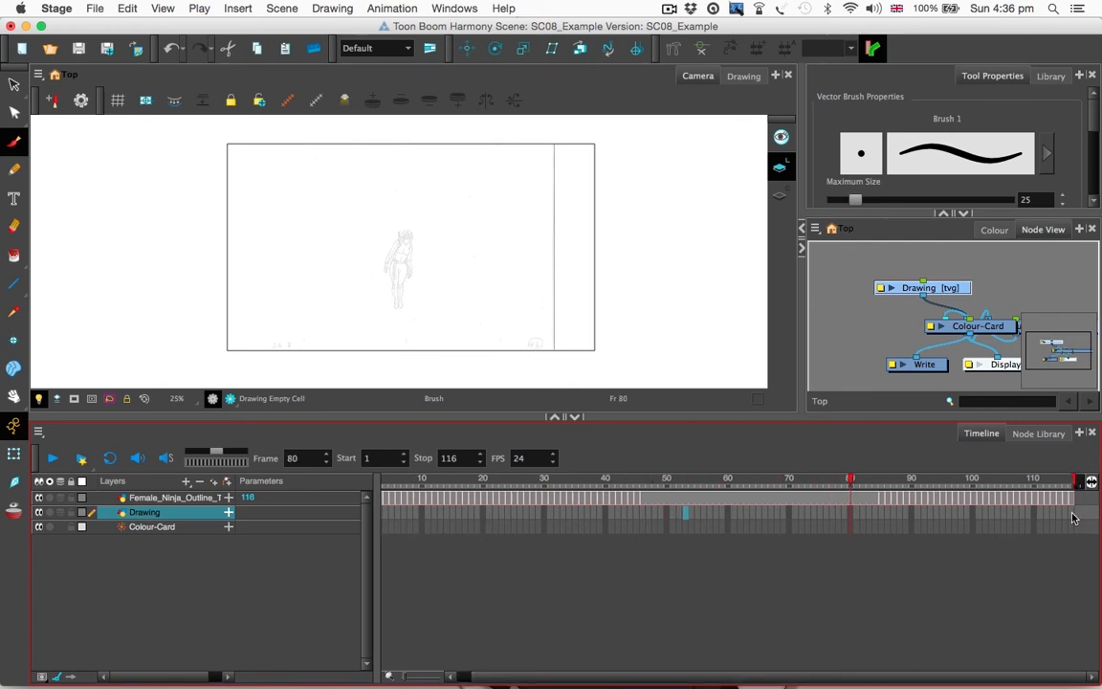
pyautogui.moveTo(1074, 518); pyautogui.dragTo(883, 508)
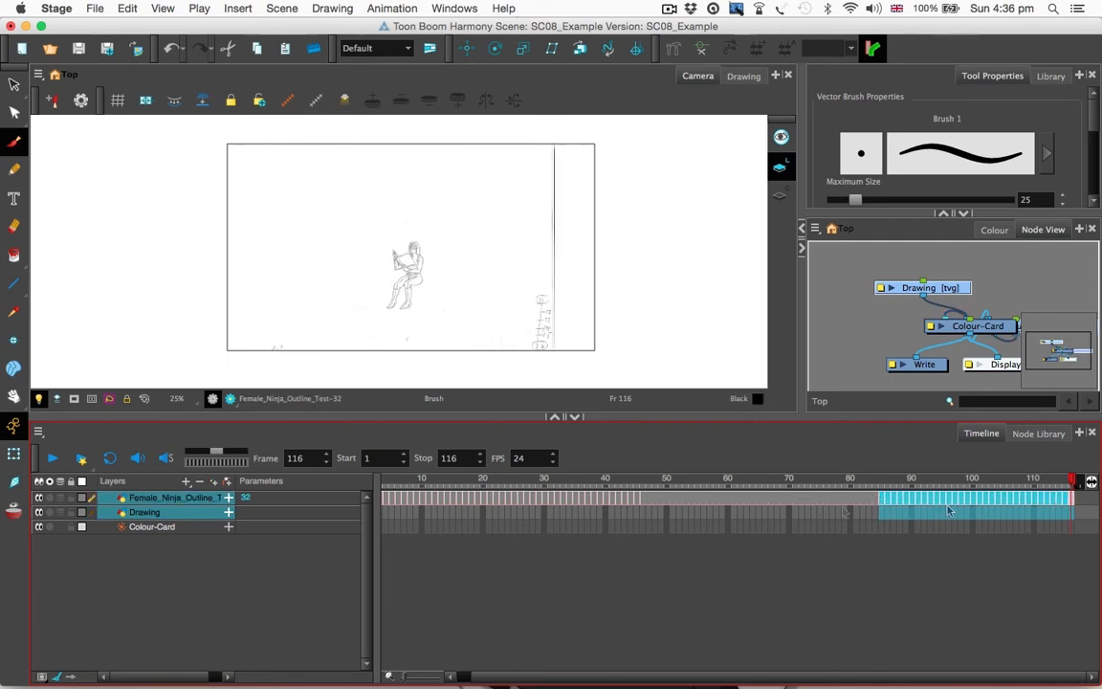
pyautogui.click(885, 536)
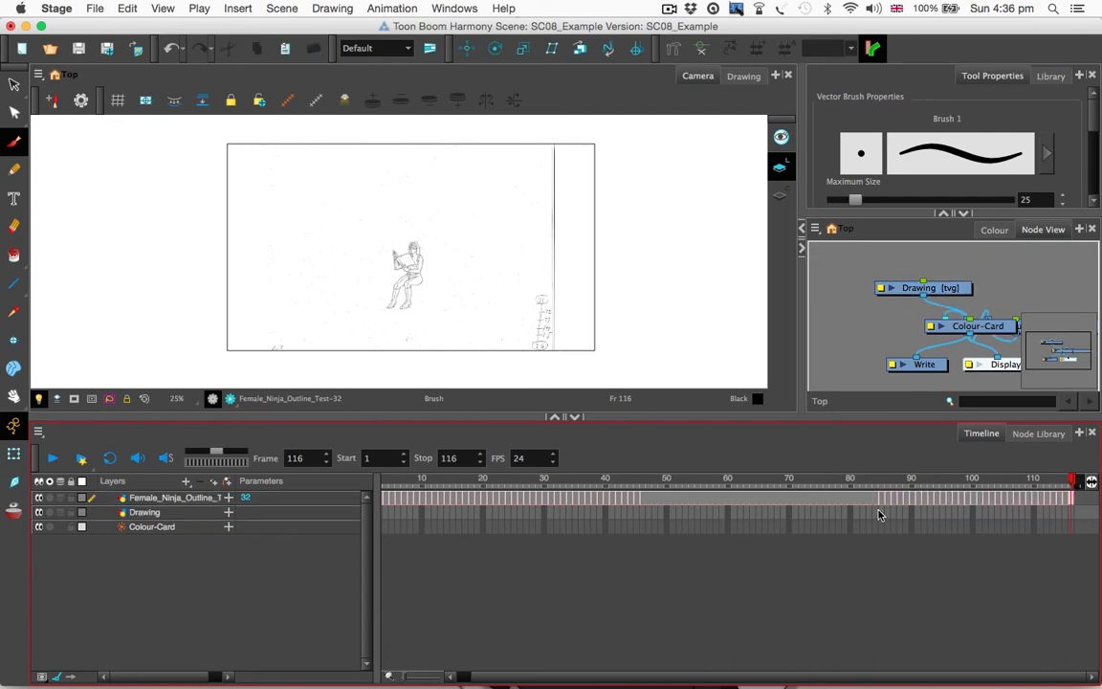
pyautogui.click(883, 517)
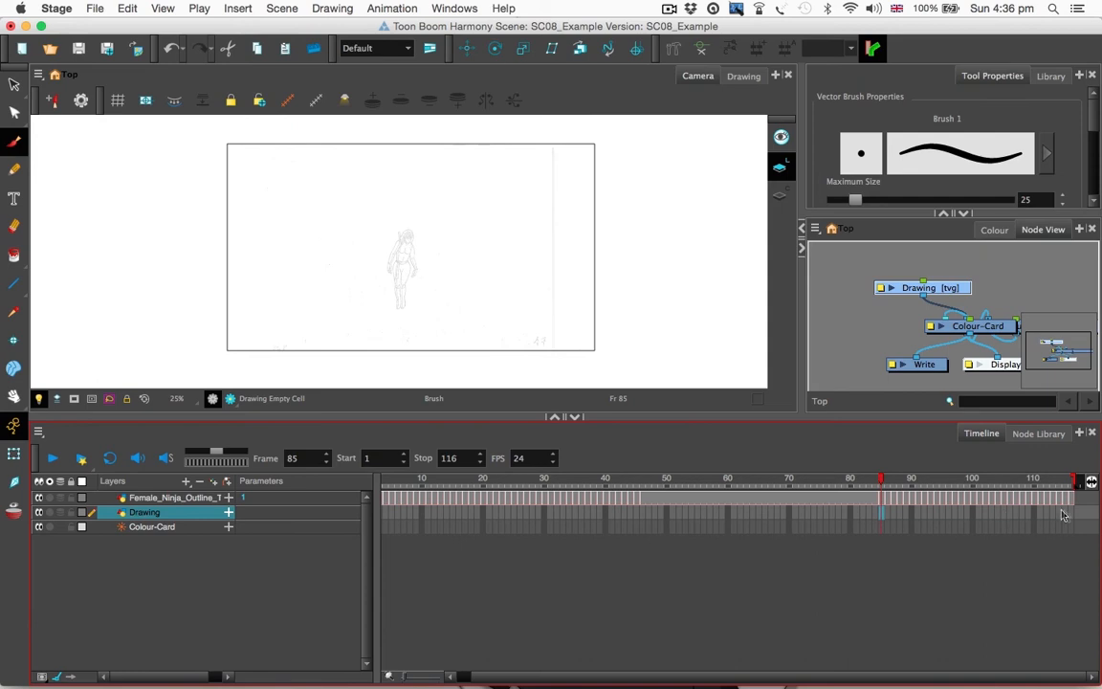
pyautogui.moveTo(1062, 517); pyautogui.dragTo(640, 501)
# - Step and scrub through the joined drawings to check the order from frame 1 to the end of the second block
pyautogui.press('.')
pyautogui.press('.')
pyautogui.press('.')
pyautogui.press('.')
pyautogui.press('.')
pyautogui.press('.')
pyautogui.press('.')
pyautogui.press('.')
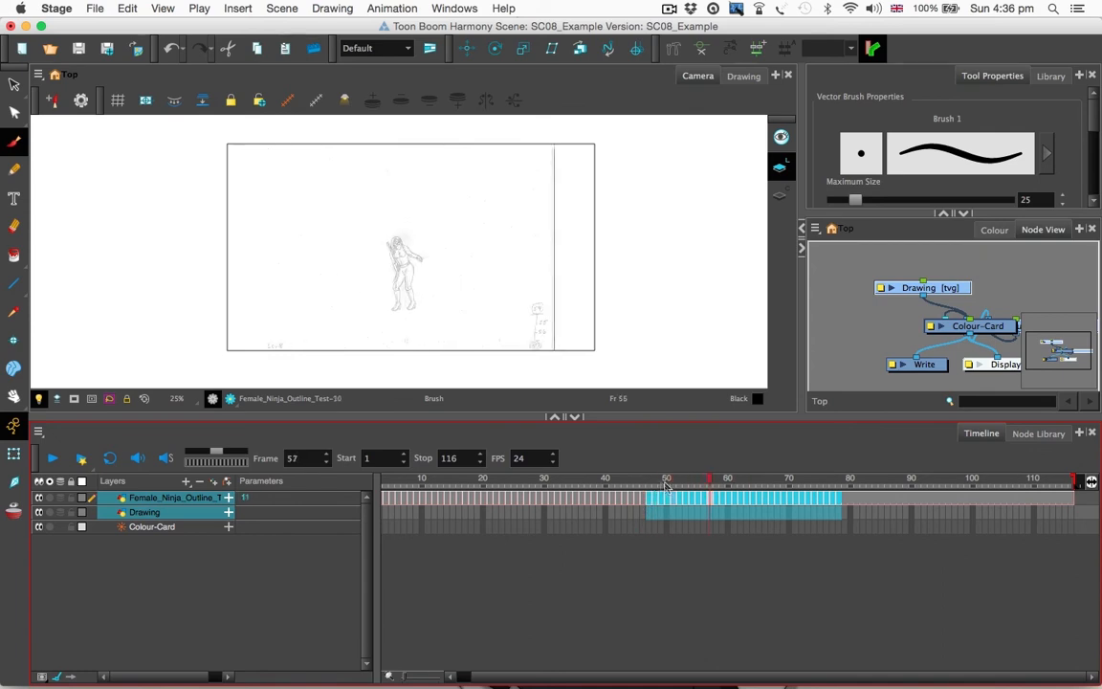
pyautogui.moveTo(727, 485)
pyautogui.mouseDown()
pyautogui.moveTo(643, 488)
pyautogui.moveTo(796, 495)
pyautogui.moveTo(378, 488)
pyautogui.mouseUp()
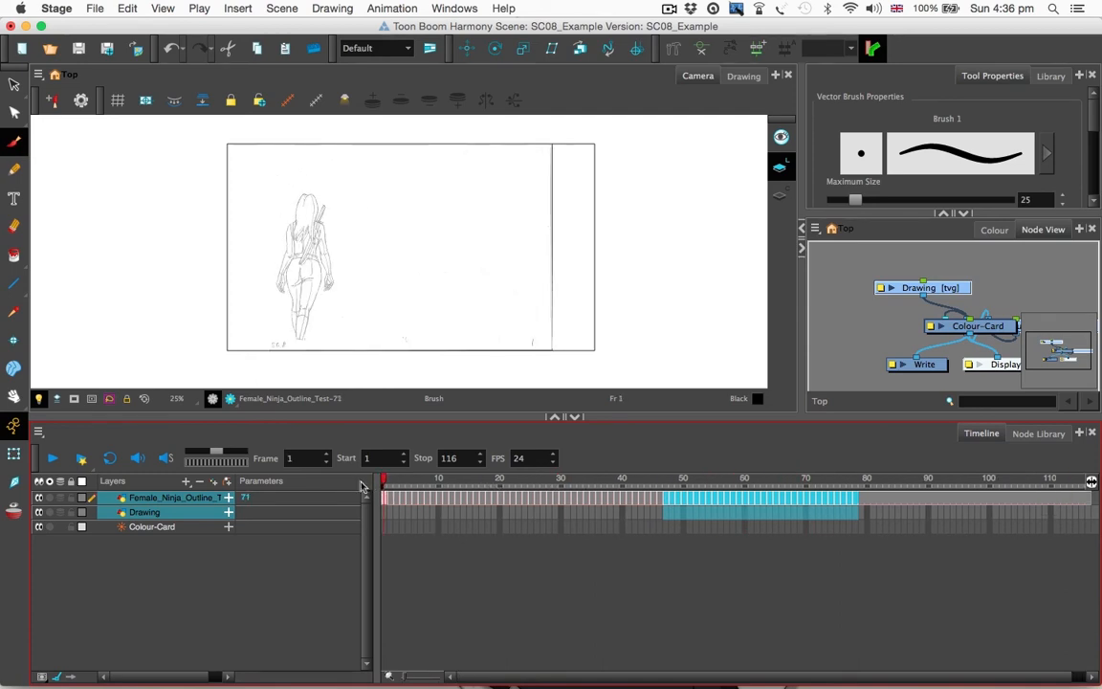
pyautogui.click(519, 594)
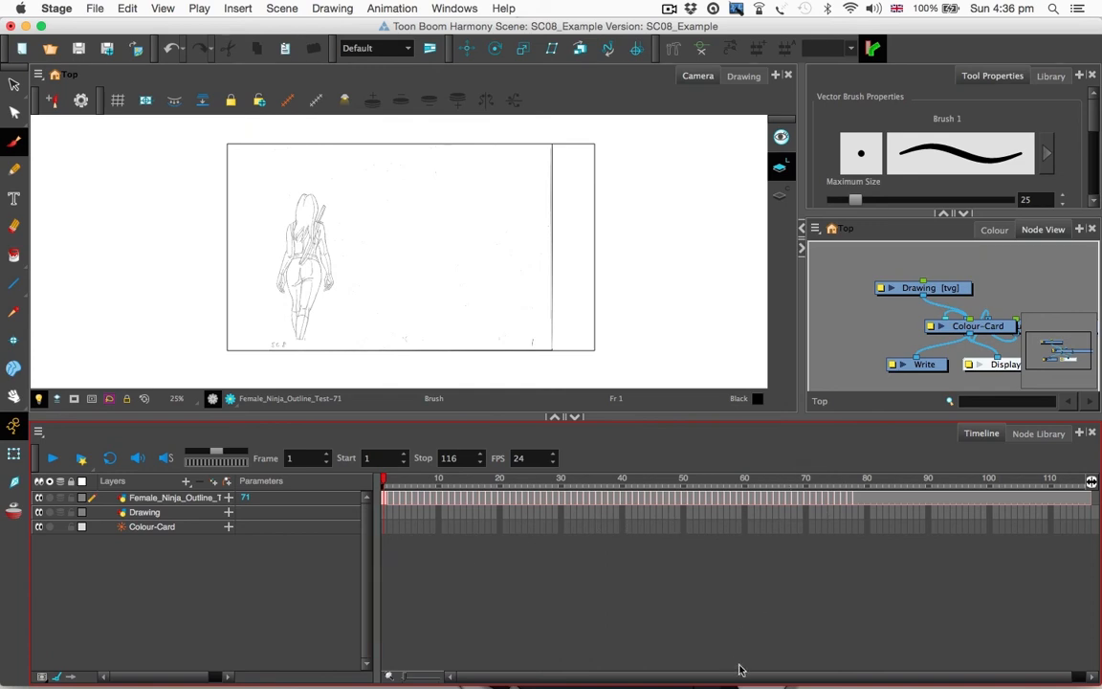
pyautogui.hscroll(2, 777, 669)
pyautogui.click(829, 485)
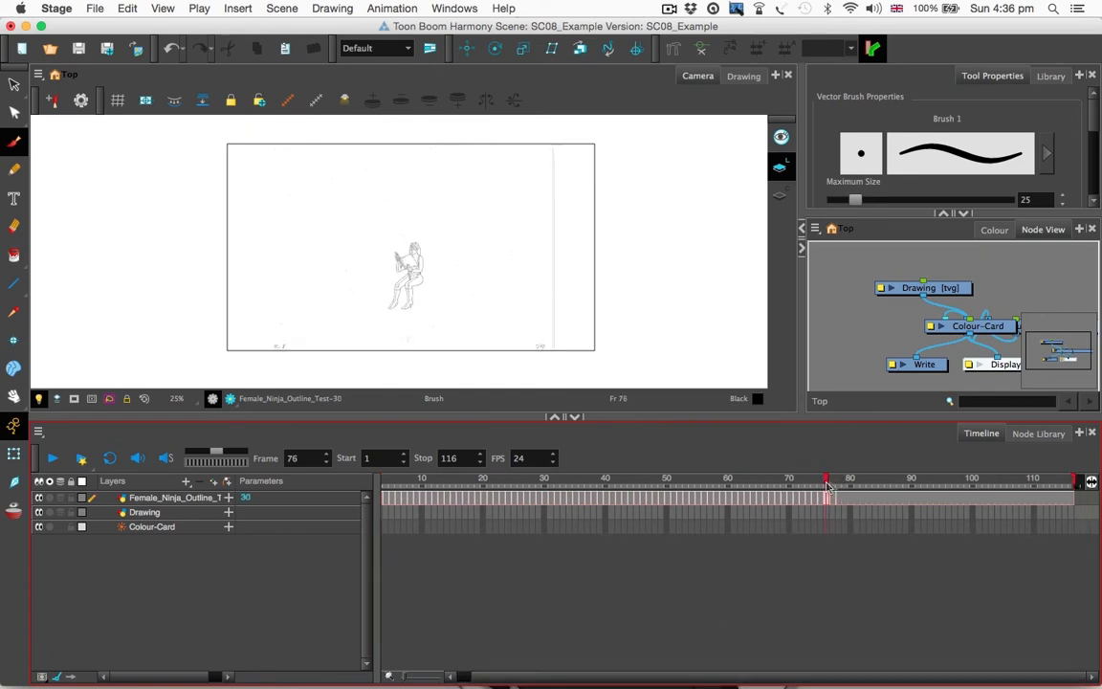
# - Delete the leftover cells from frame 79 to 116 on the Female_Ninja_Outline_Test and Drawing layers
pyautogui.moveTo(829, 486)
pyautogui.mouseDown()
pyautogui.moveTo(1072, 479)
pyautogui.moveTo(846, 489)
pyautogui.moveTo(1064, 504)
pyautogui.moveTo(837, 500)
pyautogui.moveTo(848, 502)
pyautogui.mouseUp()
pyautogui.click(856, 514)
pyautogui.press('Delete')
pyautogui.click(1060, 515)
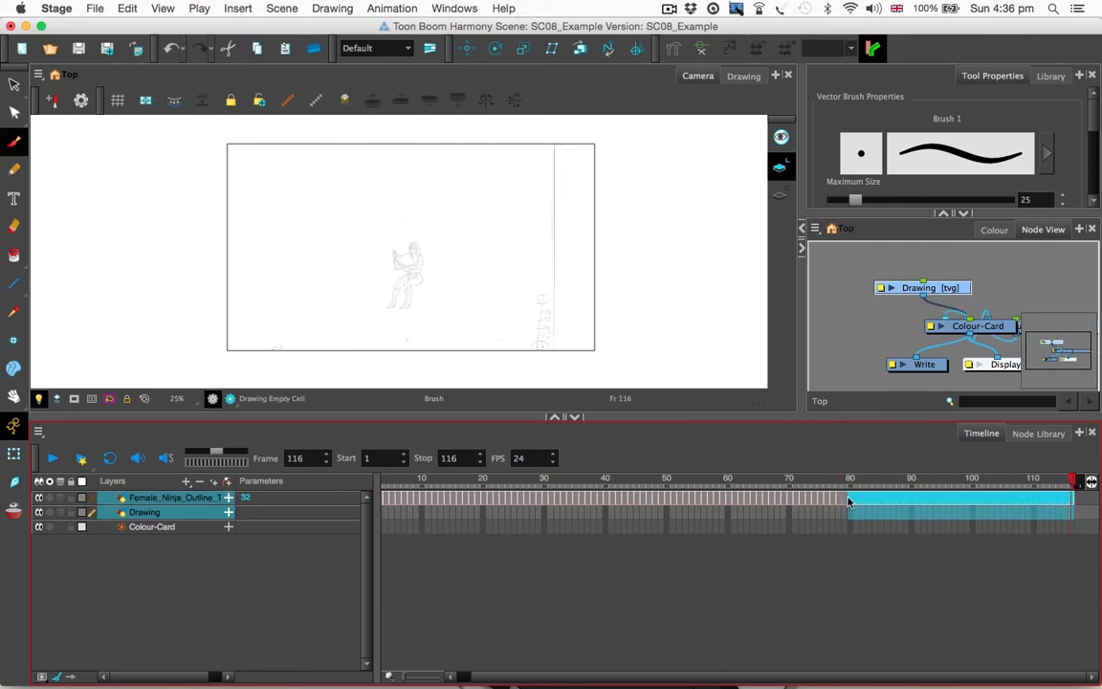
pyautogui.rightClick(848, 501)
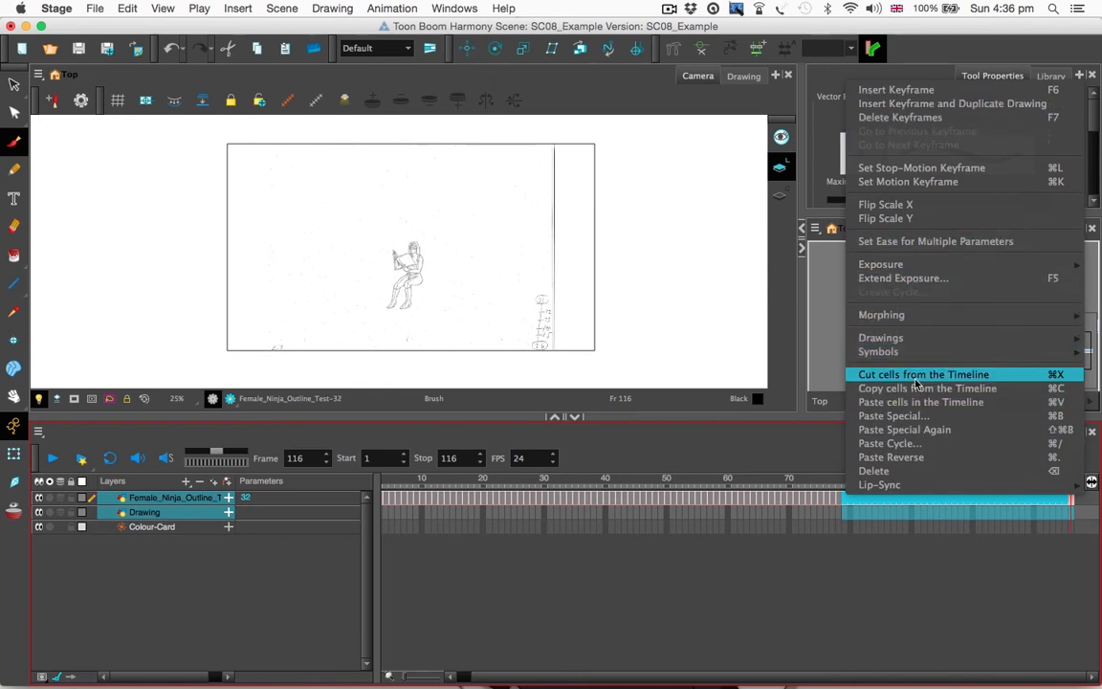
pyautogui.click(874, 471)
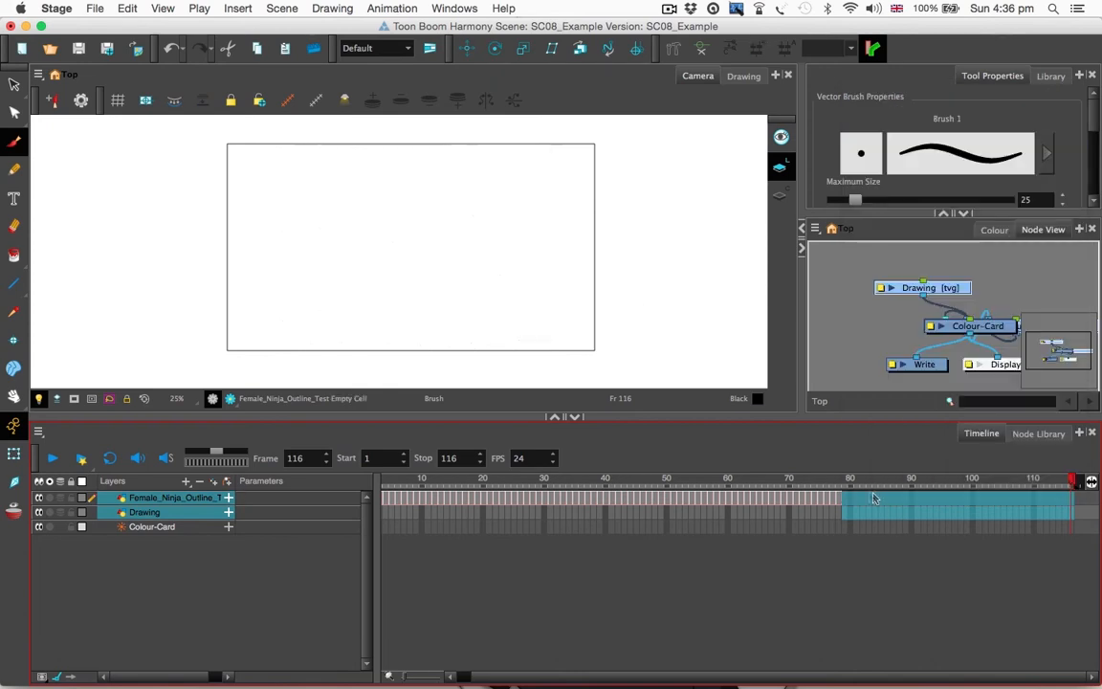
# - Examine the last drawing at frame 78 up close and scrub the timeline to review the sequence and the emptied frames
pyautogui.moveTo(847, 484); pyautogui.dragTo(839, 489)
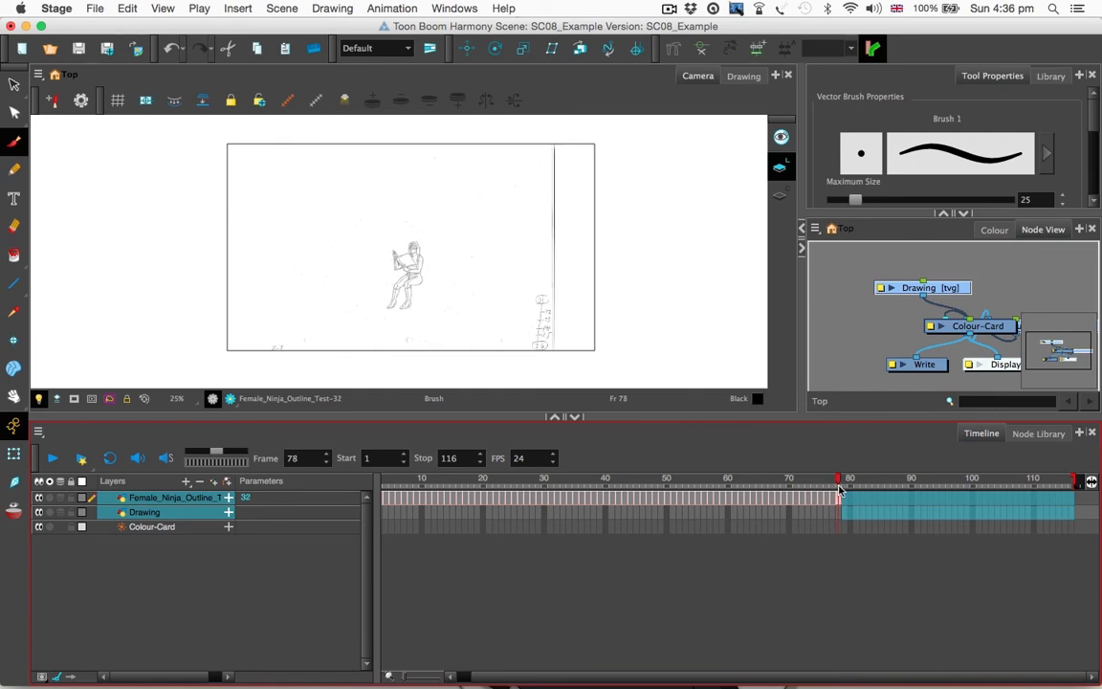
pyautogui.scroll(5, 563, 327)
pyautogui.scroll(-8, 570, 333)
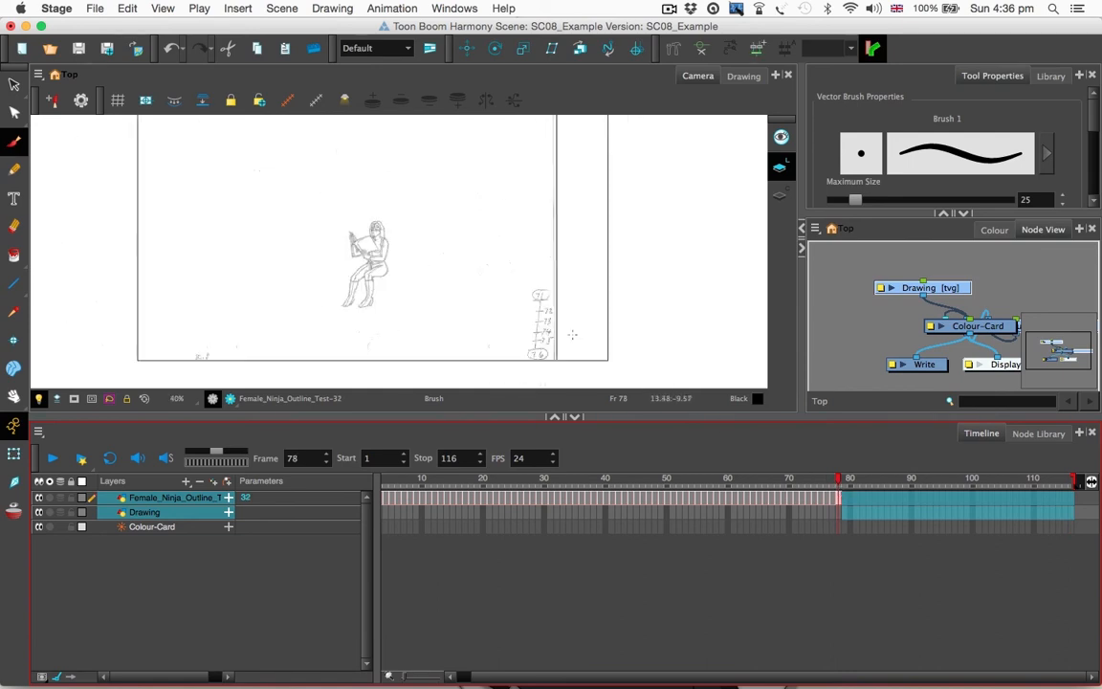
pyautogui.hscroll(-2, 458, 612)
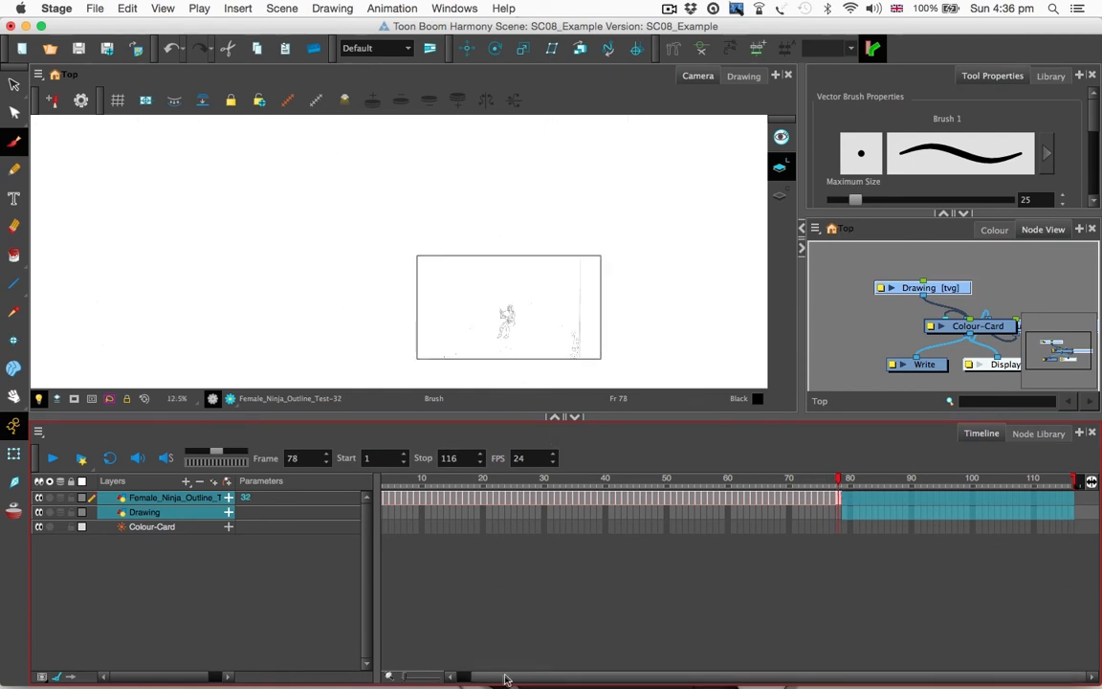
pyautogui.moveTo(399, 486)
pyautogui.mouseDown()
pyautogui.moveTo(386, 486)
pyautogui.moveTo(934, 486)
pyautogui.mouseUp()
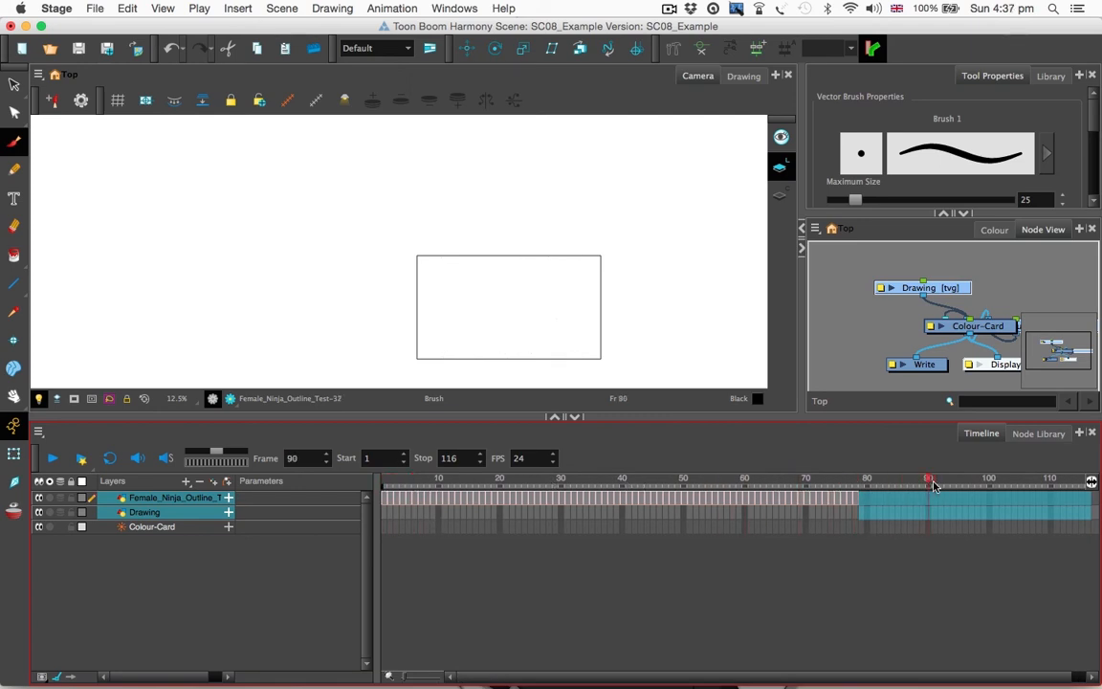
pyautogui.hscroll(2, 825, 676)
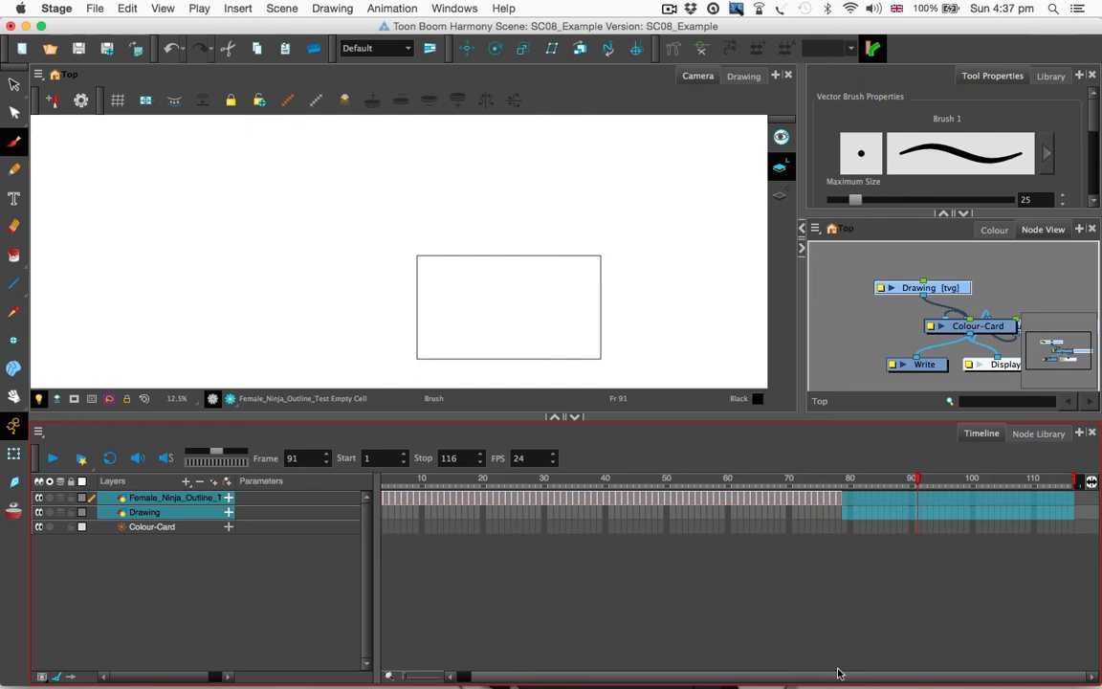
pyautogui.hscroll(-2, 756, 665)
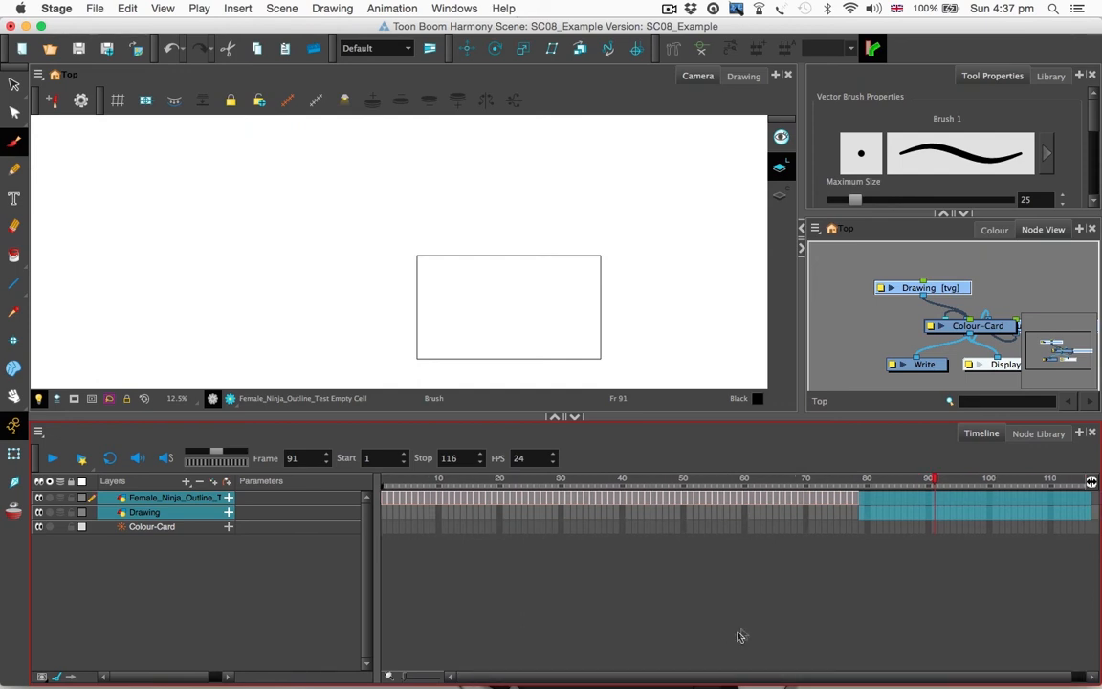
pyautogui.click(744, 638)
pyautogui.moveTo(775, 679); pyautogui.dragTo(843, 676)
# - Undo the deletion and the move of the cells, scrub the timeline, and redo both edits
pyautogui.press('super+z')
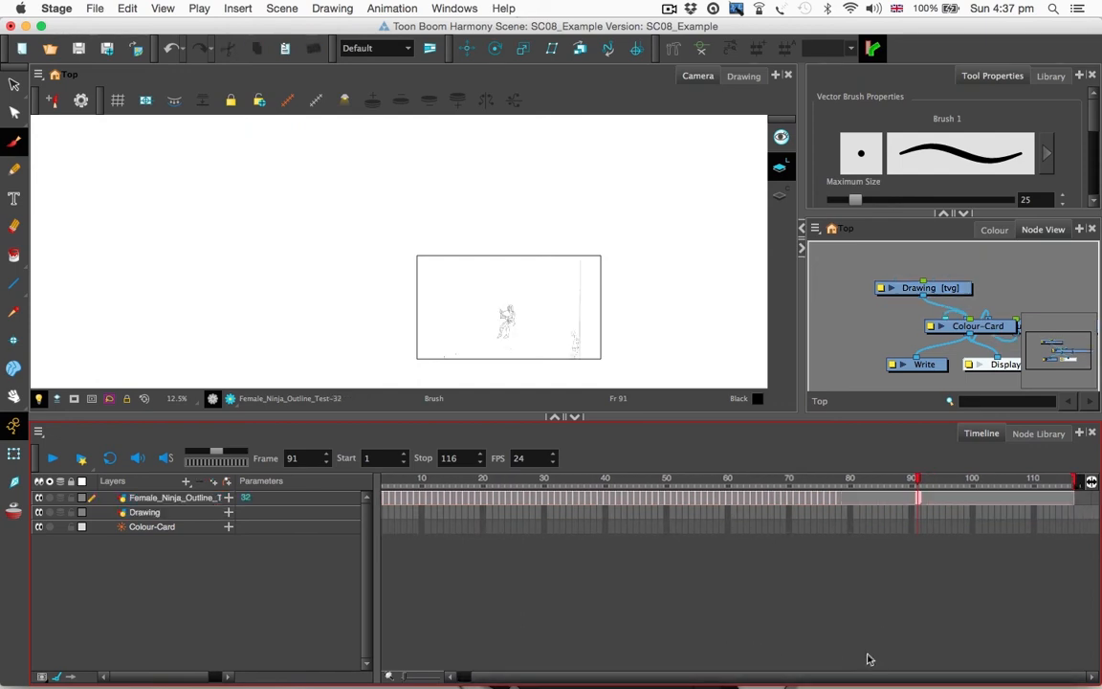
pyautogui.press('super+z')
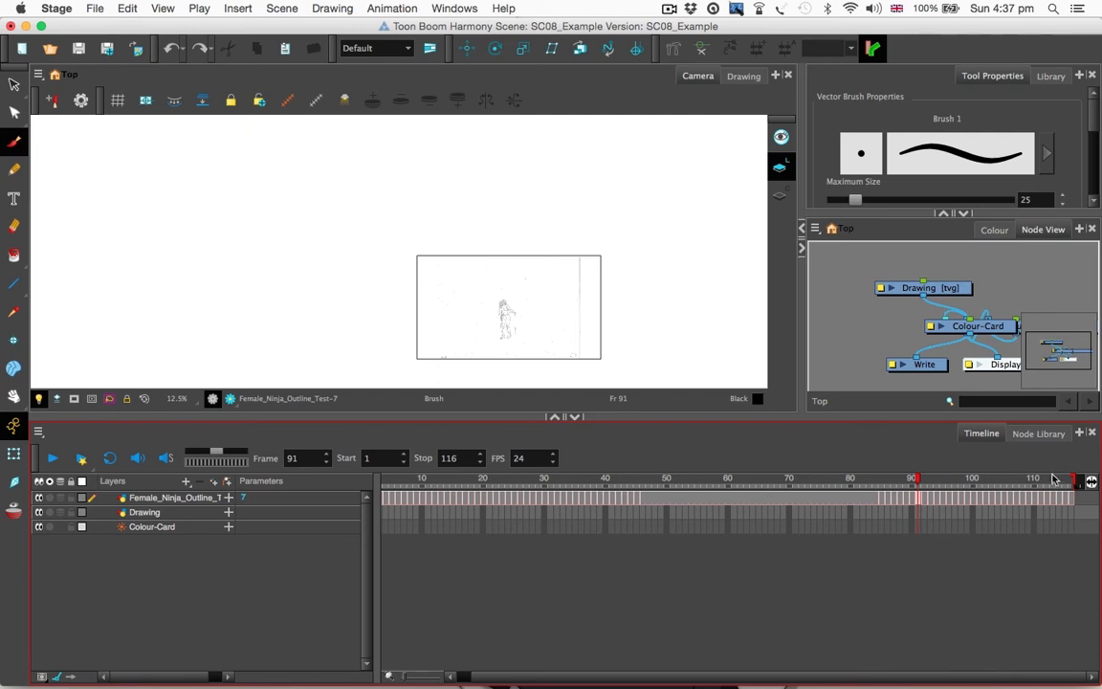
pyautogui.moveTo(1053, 478)
pyautogui.mouseDown()
pyautogui.moveTo(1070, 478)
pyautogui.moveTo(533, 481)
pyautogui.mouseUp()
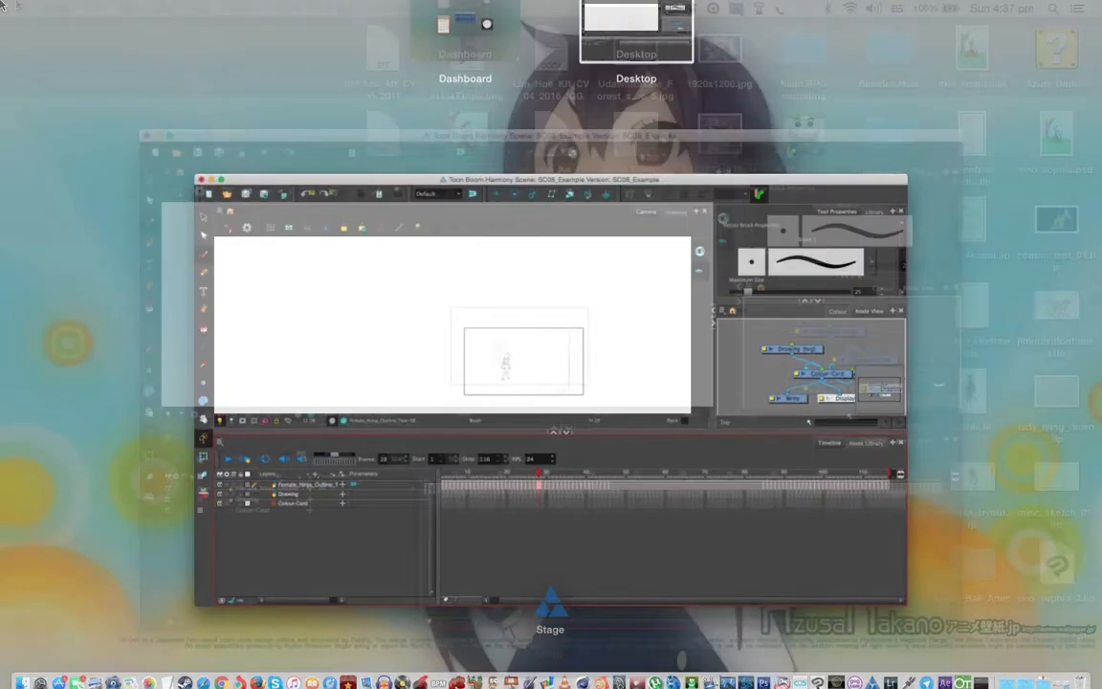
pyautogui.click(97, 9)
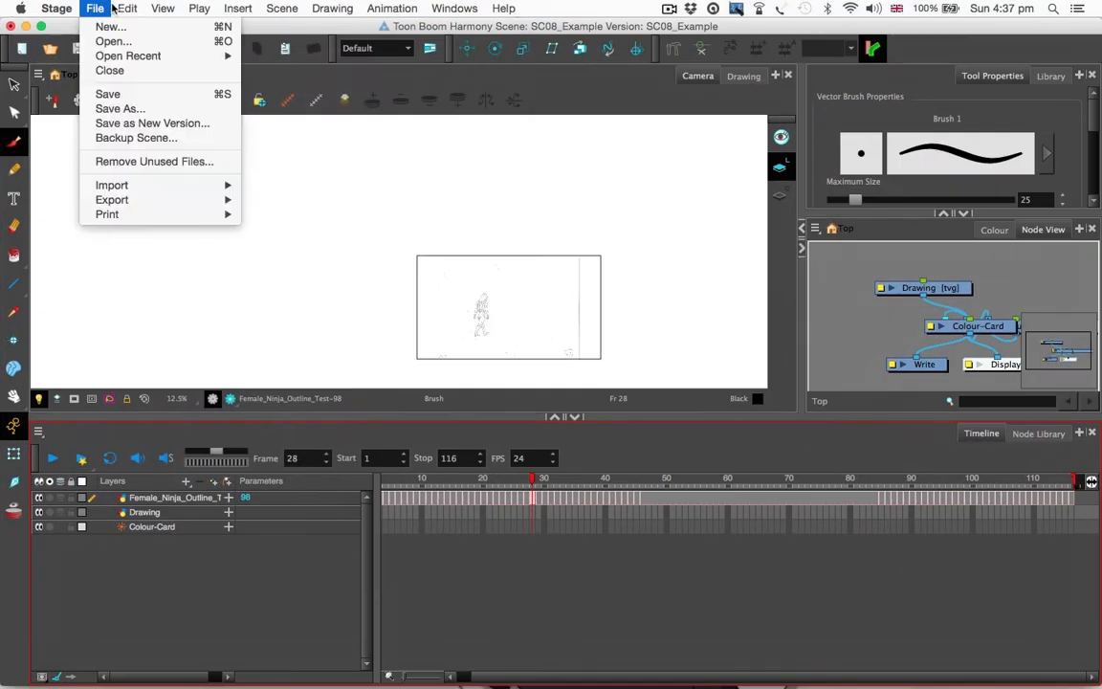
pyautogui.moveTo(126, 10)
pyautogui.click(131, 42)
pyautogui.click(128, 10)
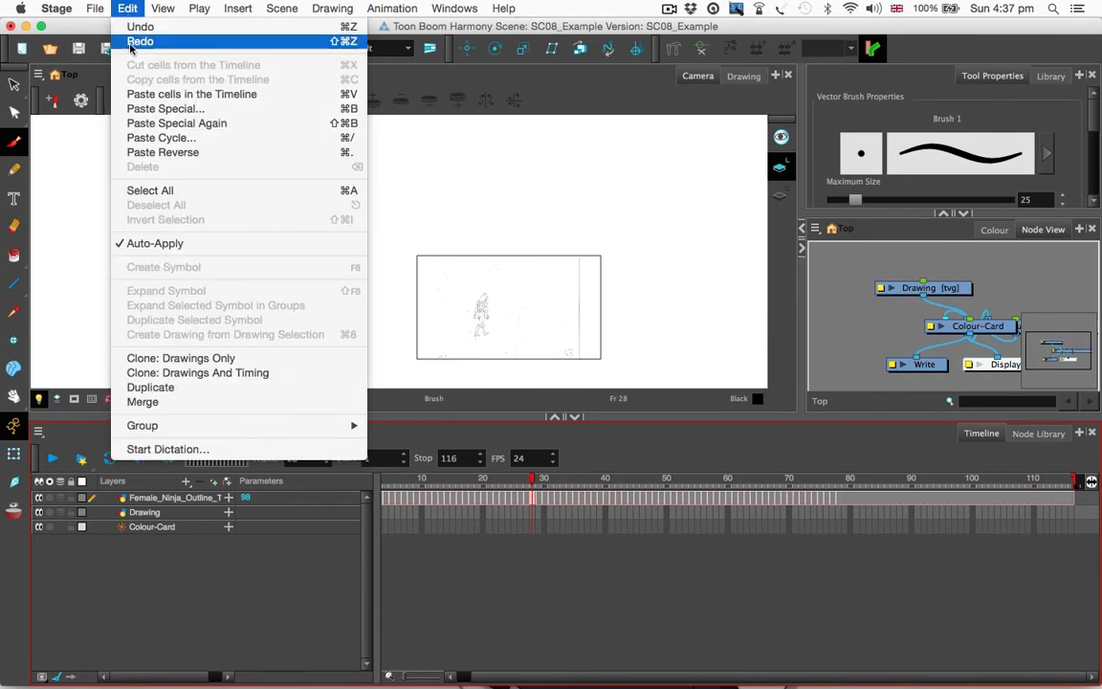
pyautogui.click(131, 42)
# - Switch to Finder and open the FNJ scans folder in MaiWorks under Ninja Cafe Project, Ninja Animation Project, SC08, Sc8_char
pyautogui.moveTo(2, 686)
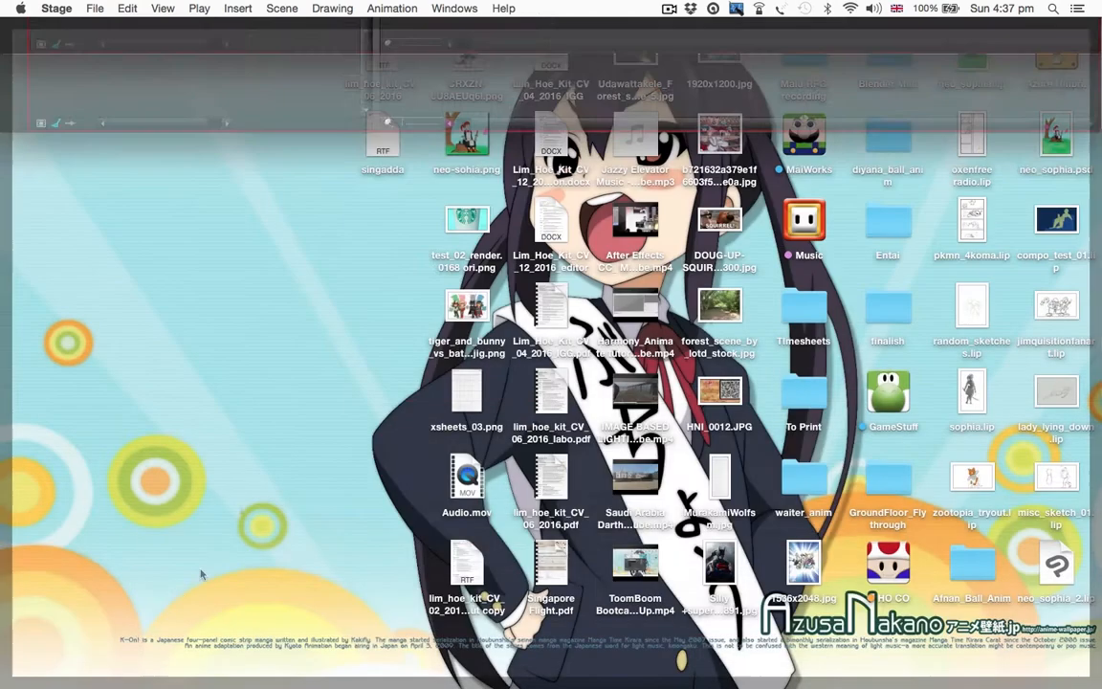
pyautogui.click(812, 172)
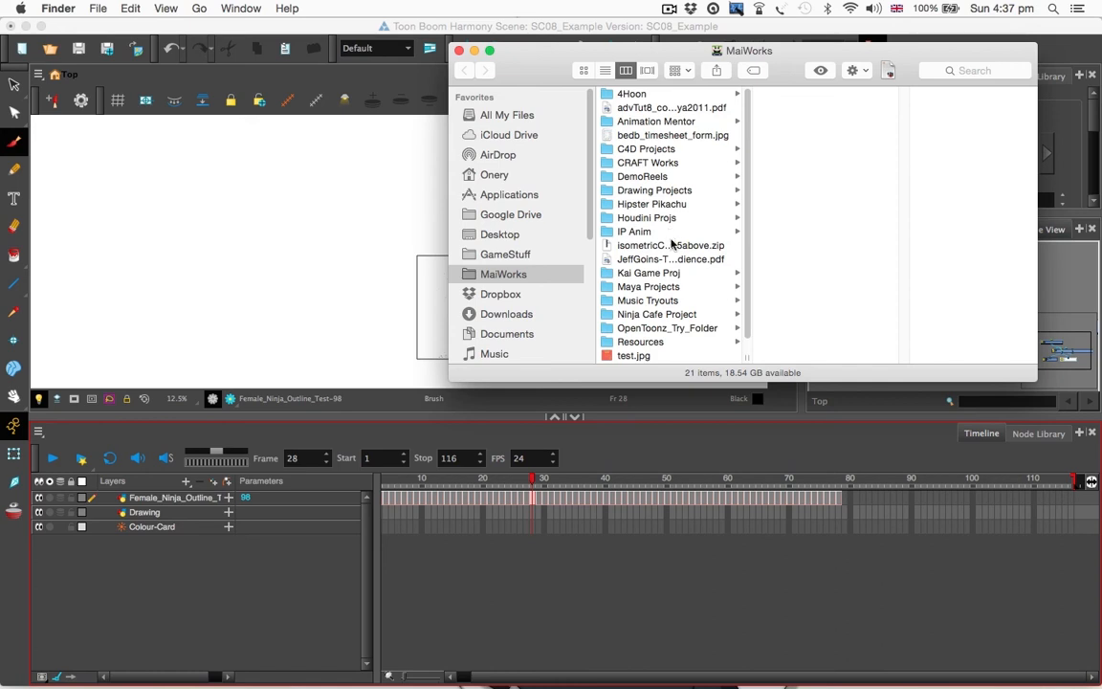
pyautogui.click(691, 318)
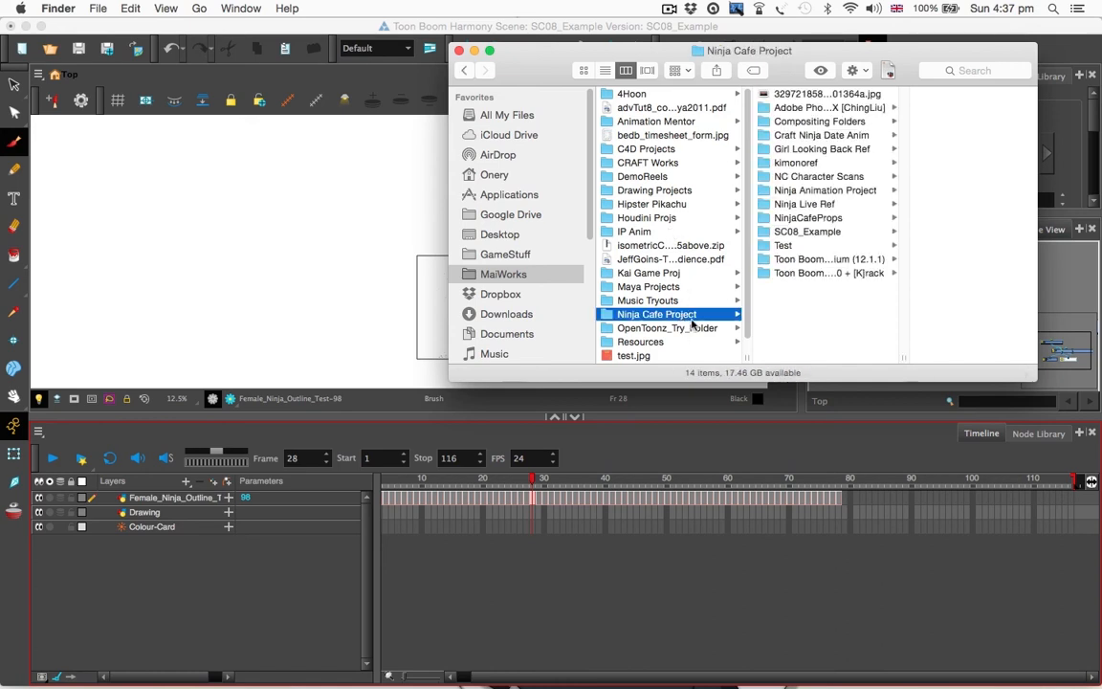
pyautogui.click(798, 192)
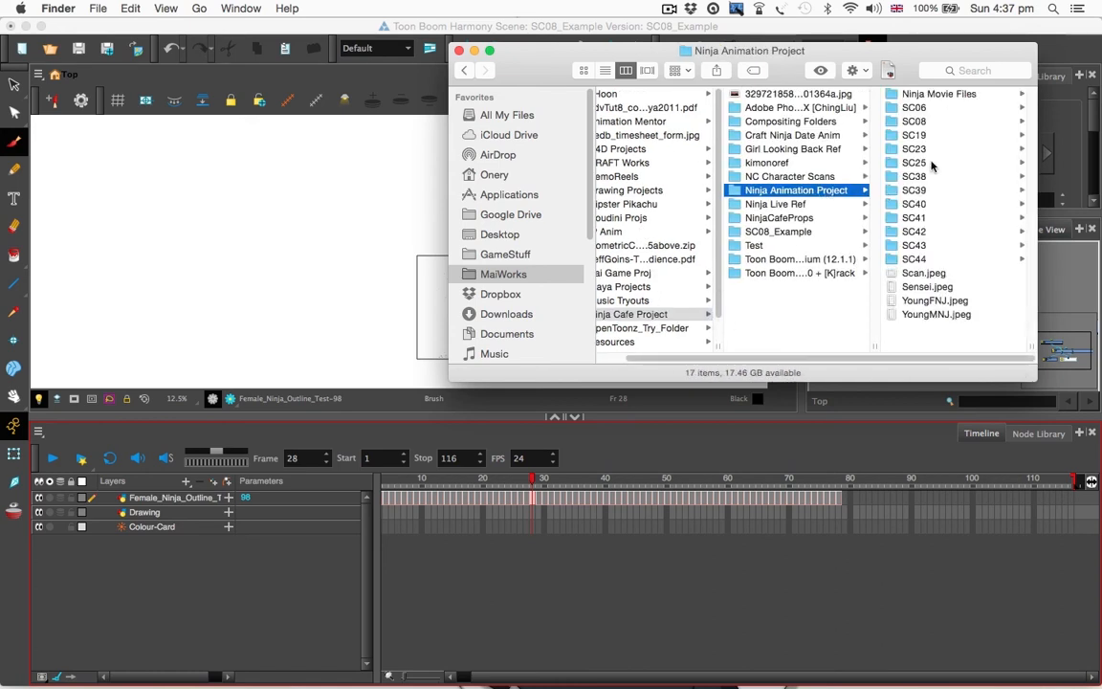
pyautogui.click(929, 121)
pyautogui.click(943, 94)
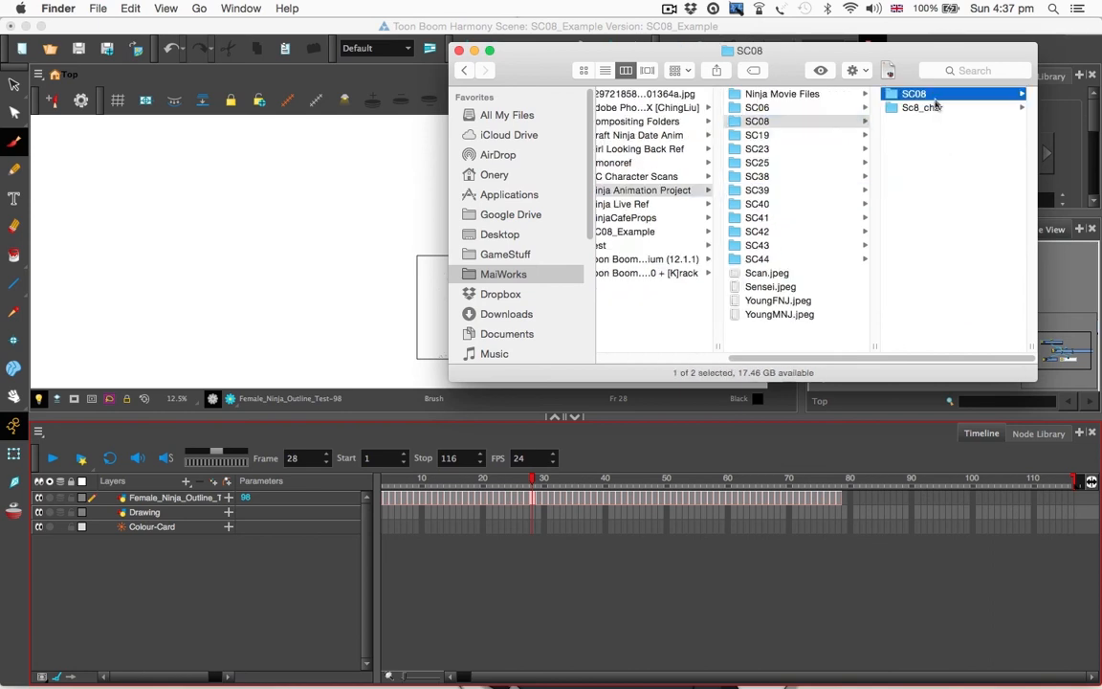
pyautogui.click(872, 111)
pyautogui.click(627, 107)
pyautogui.click(754, 94)
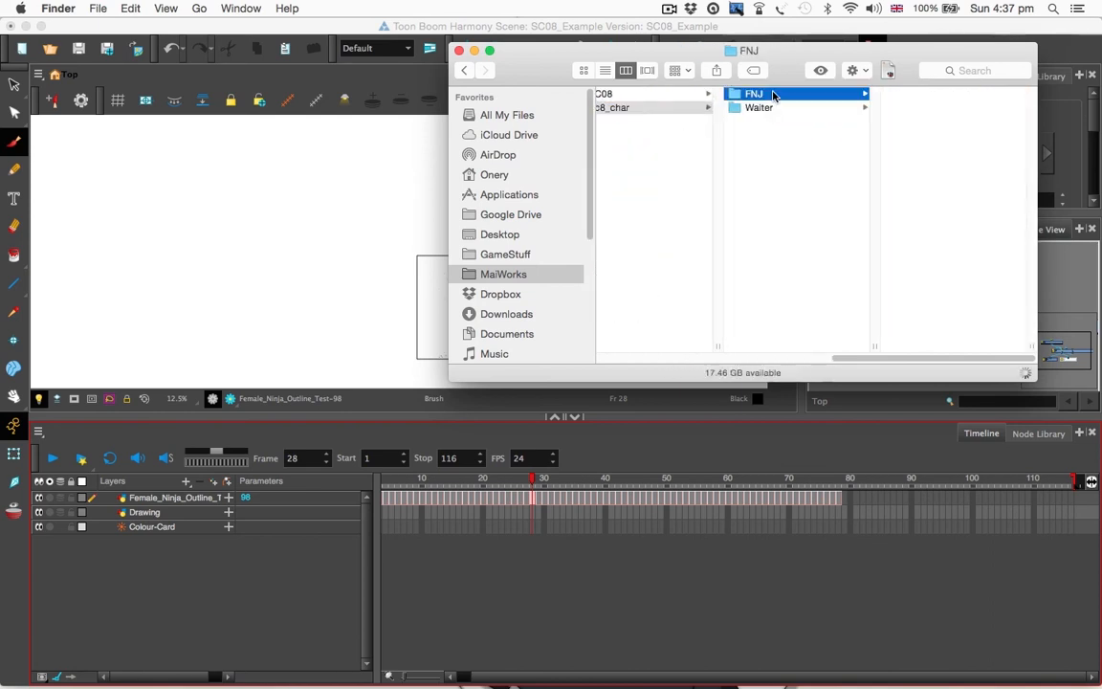
# - Preview Scan 163.jpeg and Scan 143.jpeg from the FNJ folder at full size to read their drawing numbers
pyautogui.scroll(-15, 907, 207)
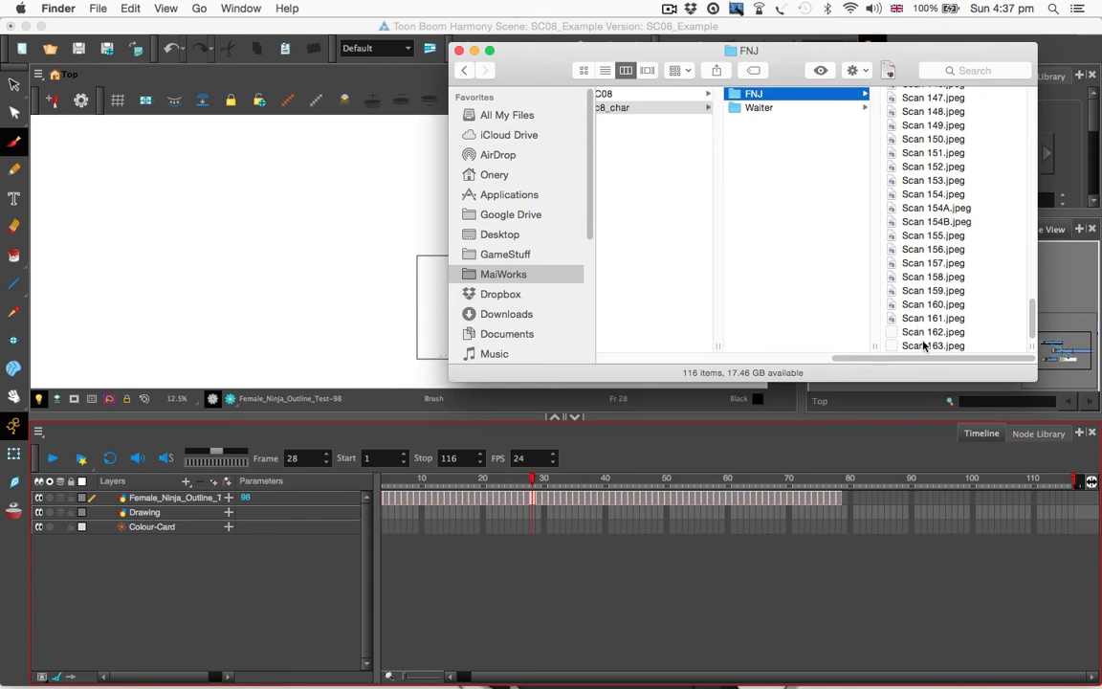
pyautogui.click(925, 345)
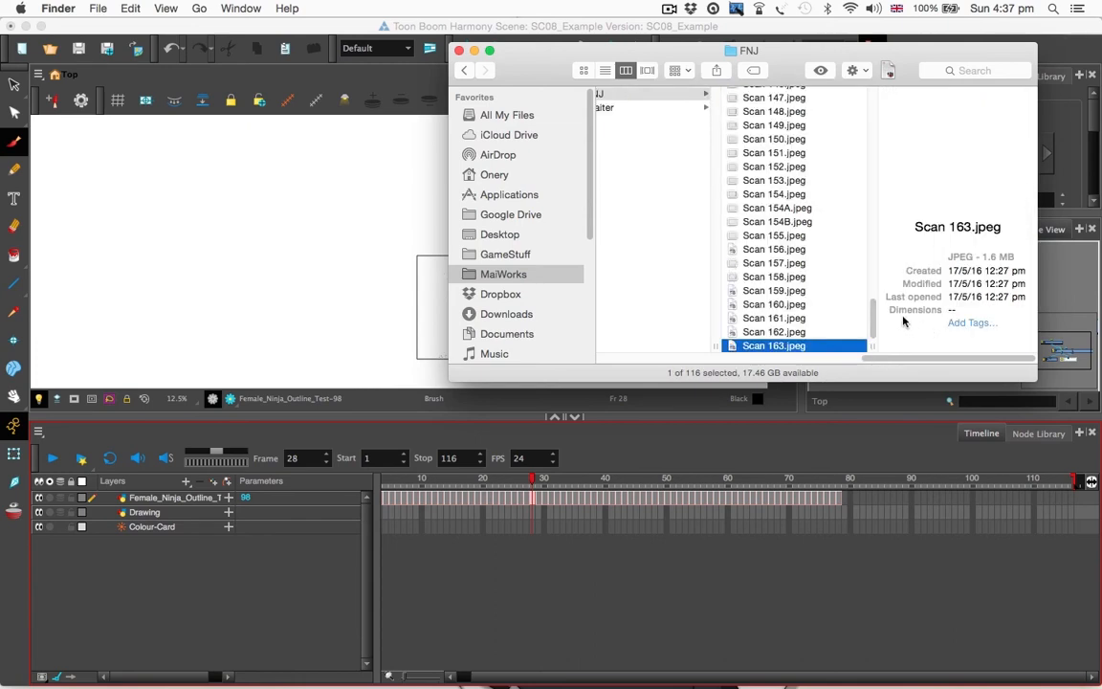
pyautogui.press('space')
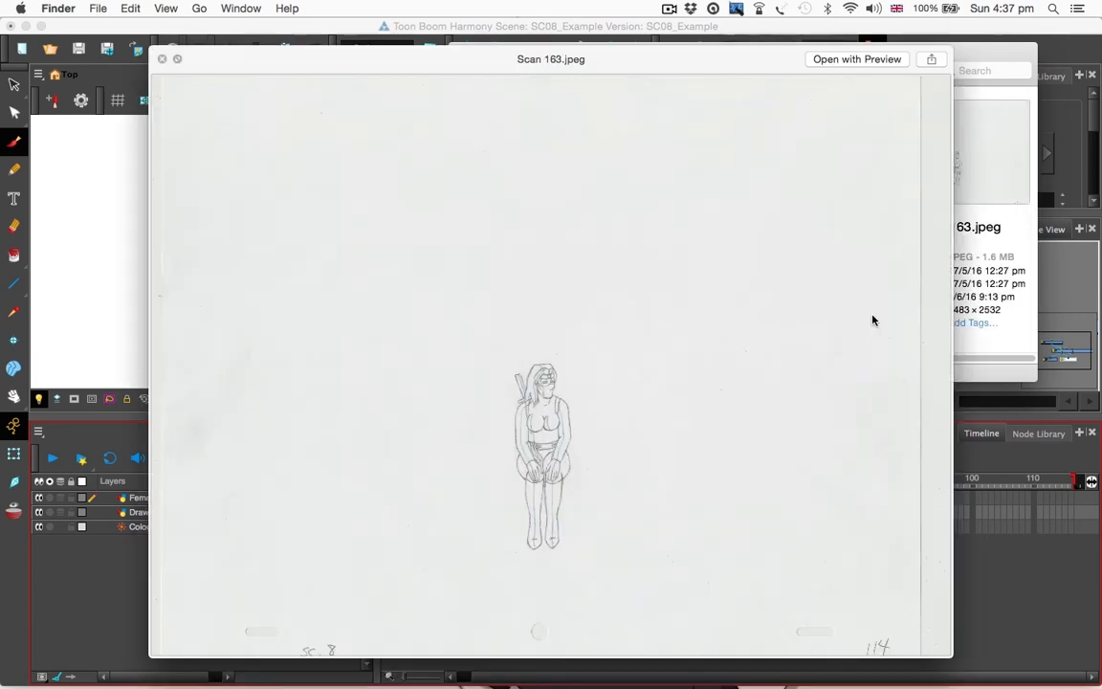
pyautogui.press('space')
pyautogui.scroll(5, 838, 293)
pyautogui.click(834, 285)
pyautogui.press('space')
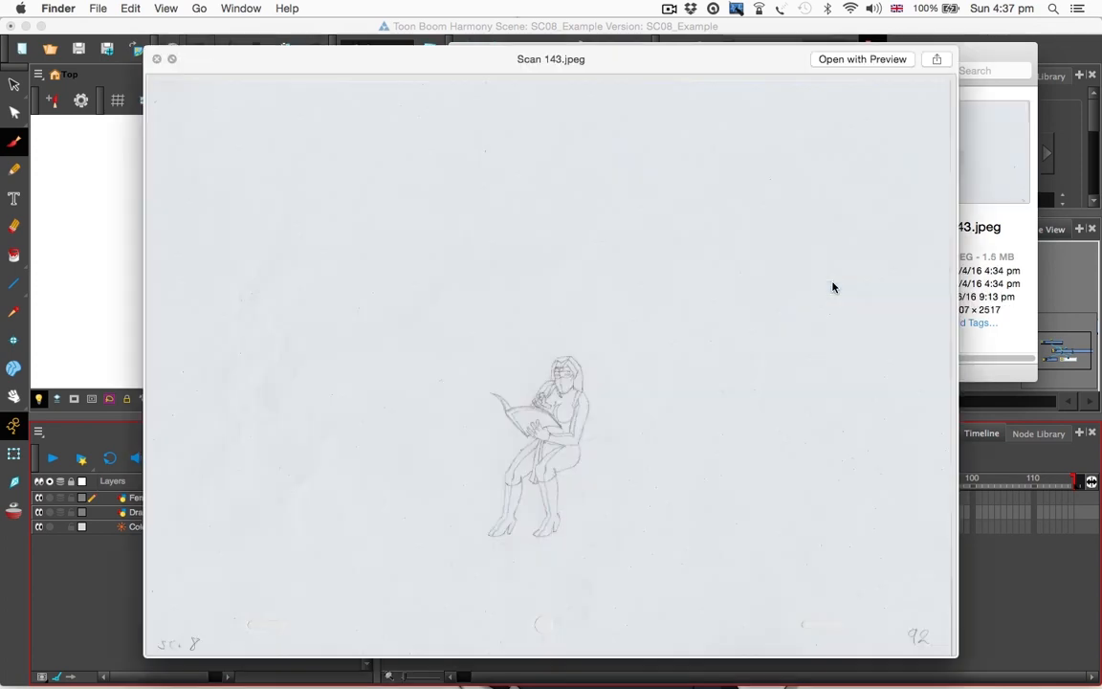
pyautogui.press('space')
# - Look through the FNJ file list around Scan 99.jpeg and Scan 100.jpeg and check the first file, Scan 54.jpeg
pyautogui.scroll(15, 770, 238)
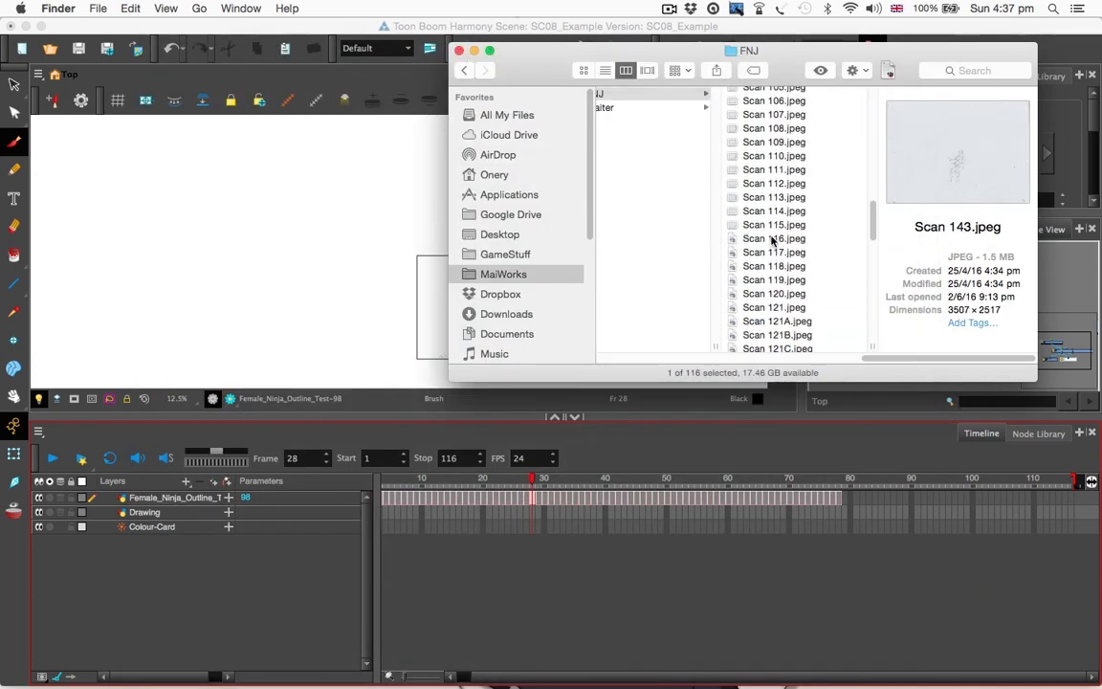
pyautogui.scroll(-6, 772, 239)
pyautogui.scroll(-3, 772, 238)
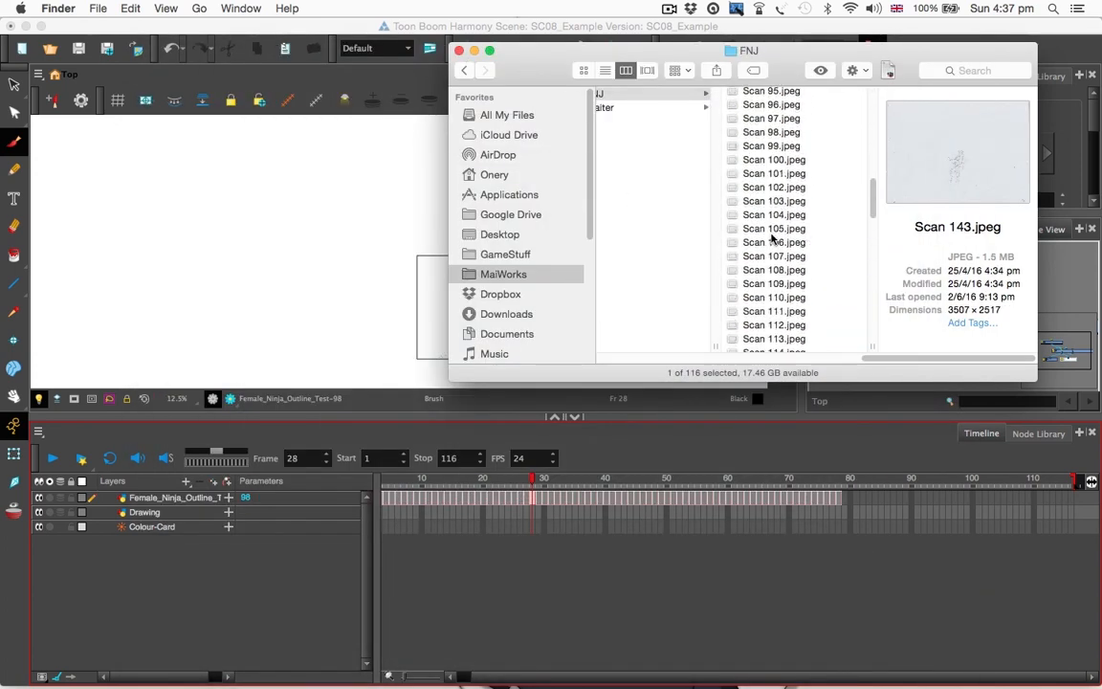
pyautogui.click(775, 159)
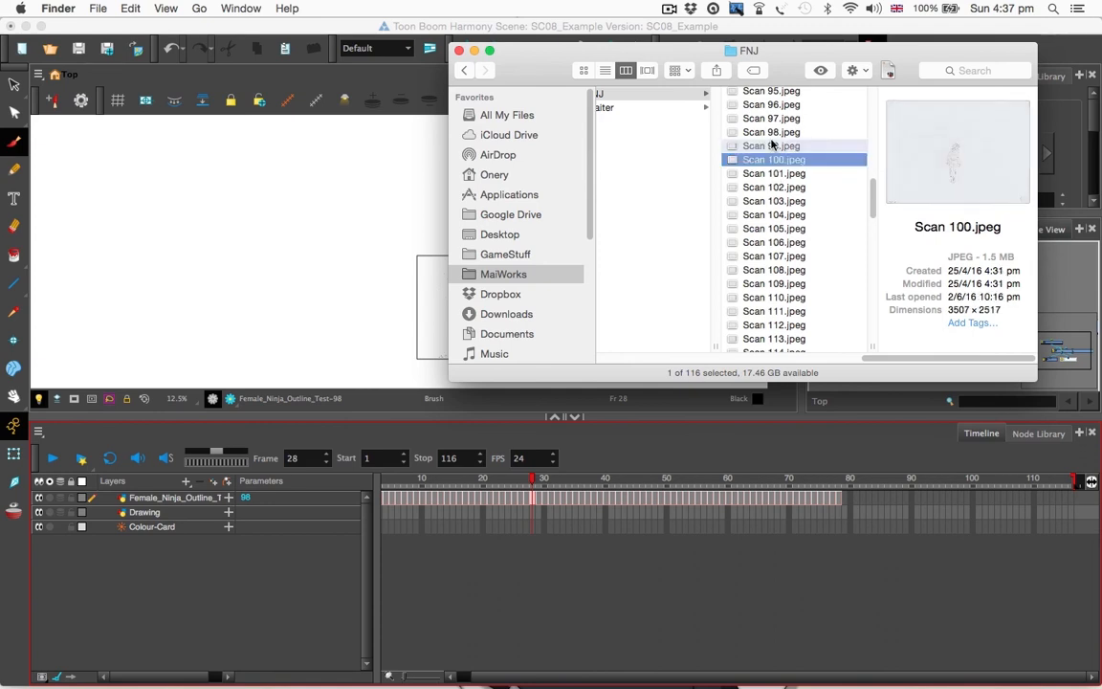
pyautogui.click(773, 146)
pyautogui.click(772, 159)
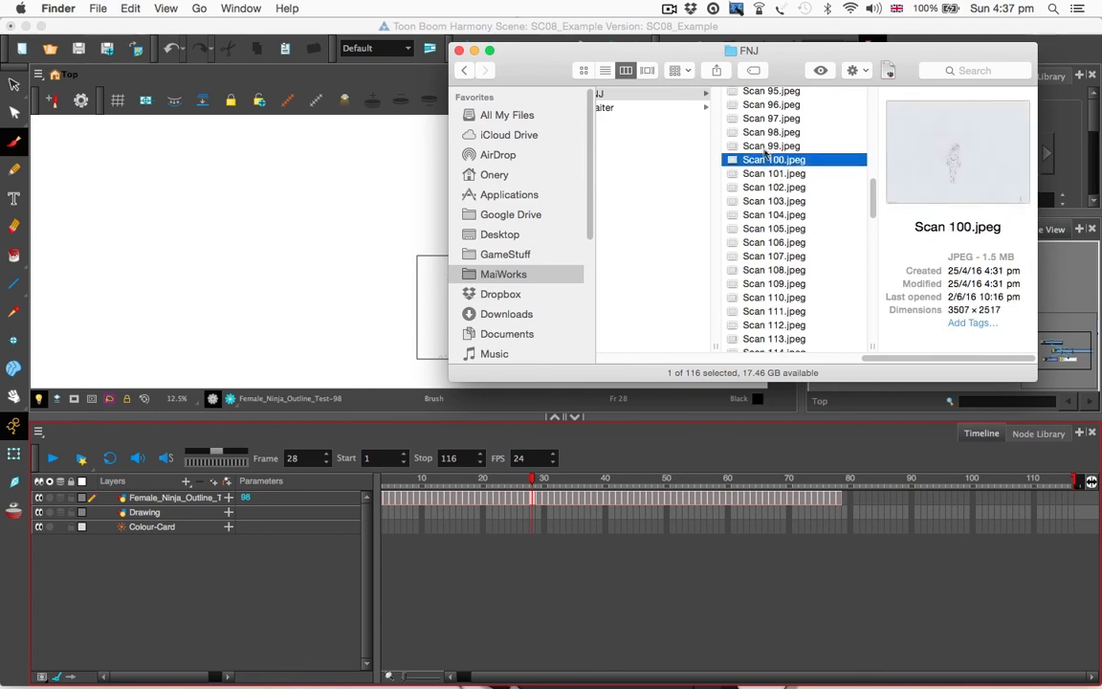
pyautogui.click(771, 145)
pyautogui.scroll(8, 771, 220)
pyautogui.click(773, 95)
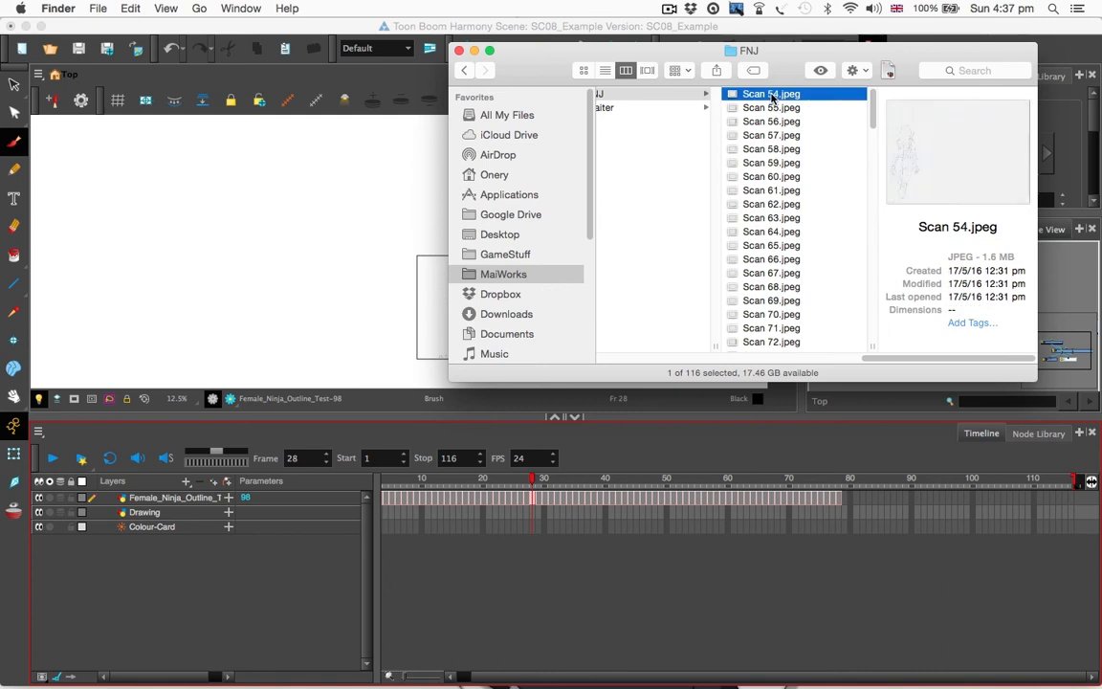
# - Review the whole FNJ file list and inspect the lettered scans starting at Scan 121A.jpeg
pyautogui.scroll(-20, 775, 138)
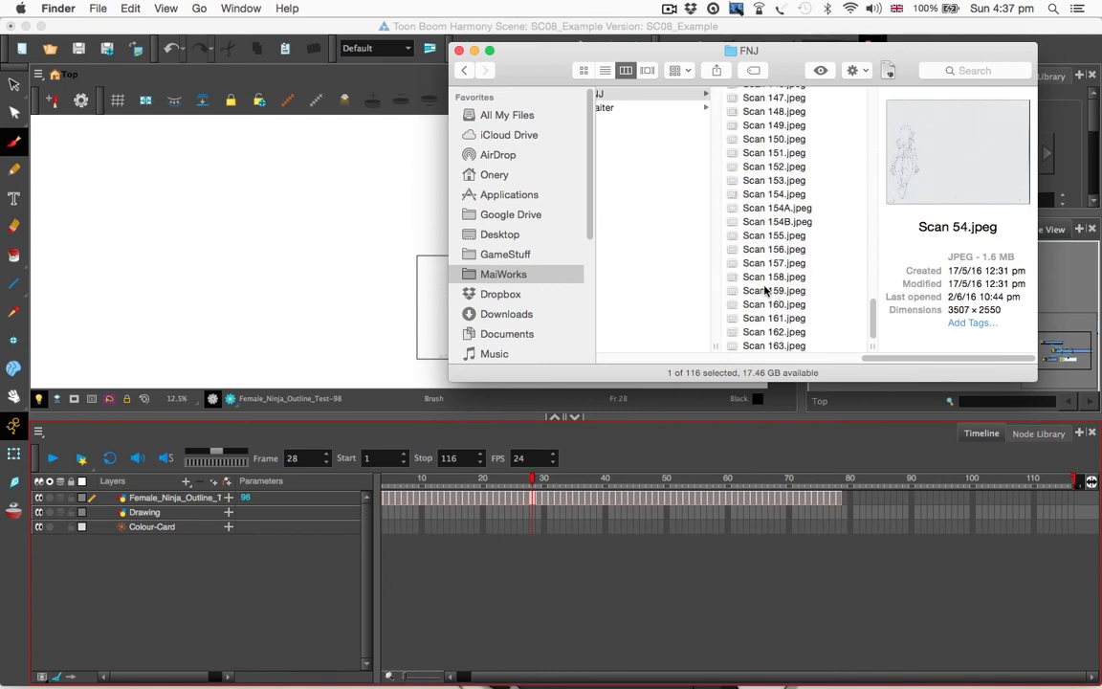
pyautogui.scroll(20, 766, 282)
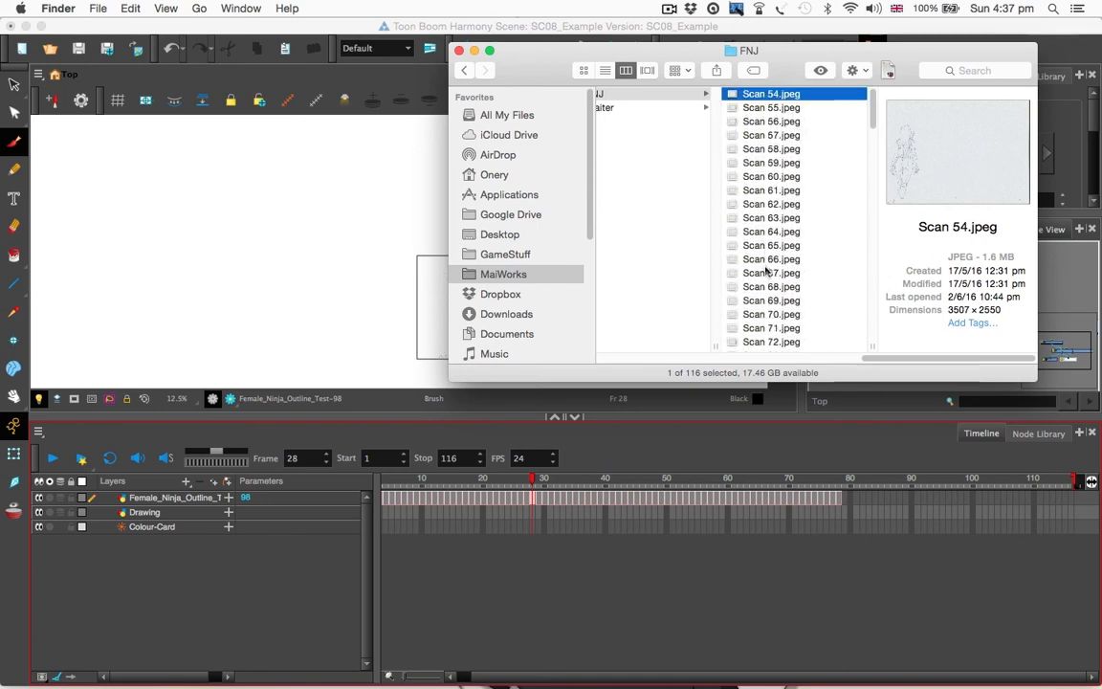
pyautogui.scroll(-15, 775, 275)
pyautogui.click(777, 249)
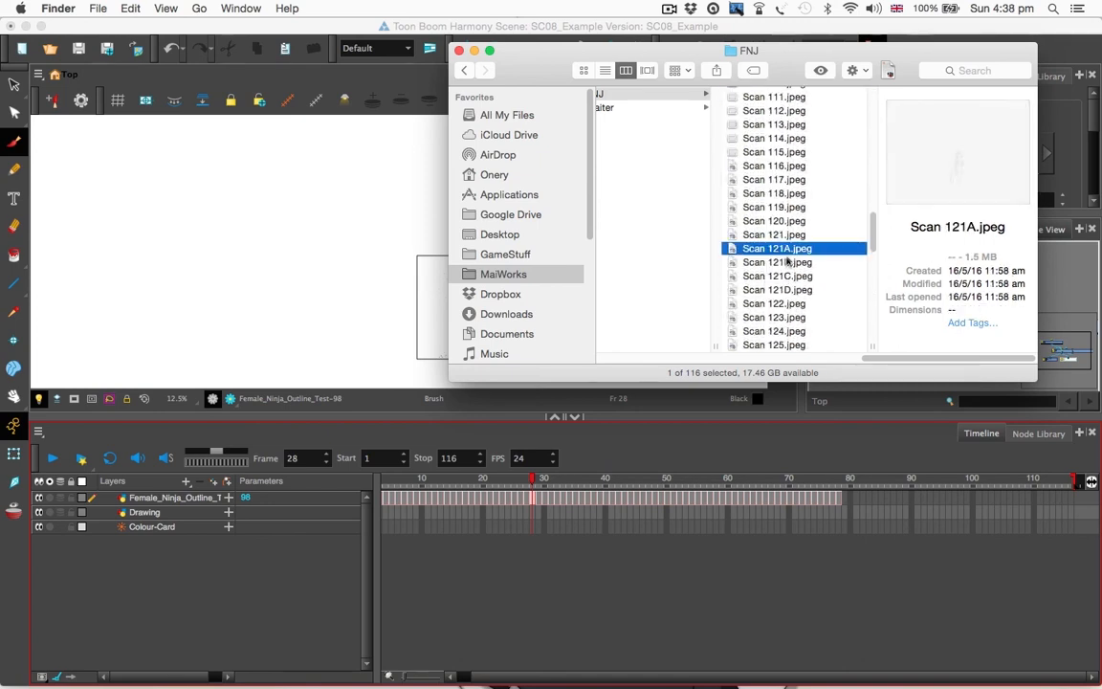
pyautogui.press('Down')
pyautogui.press('Down')
pyautogui.click(788, 250)
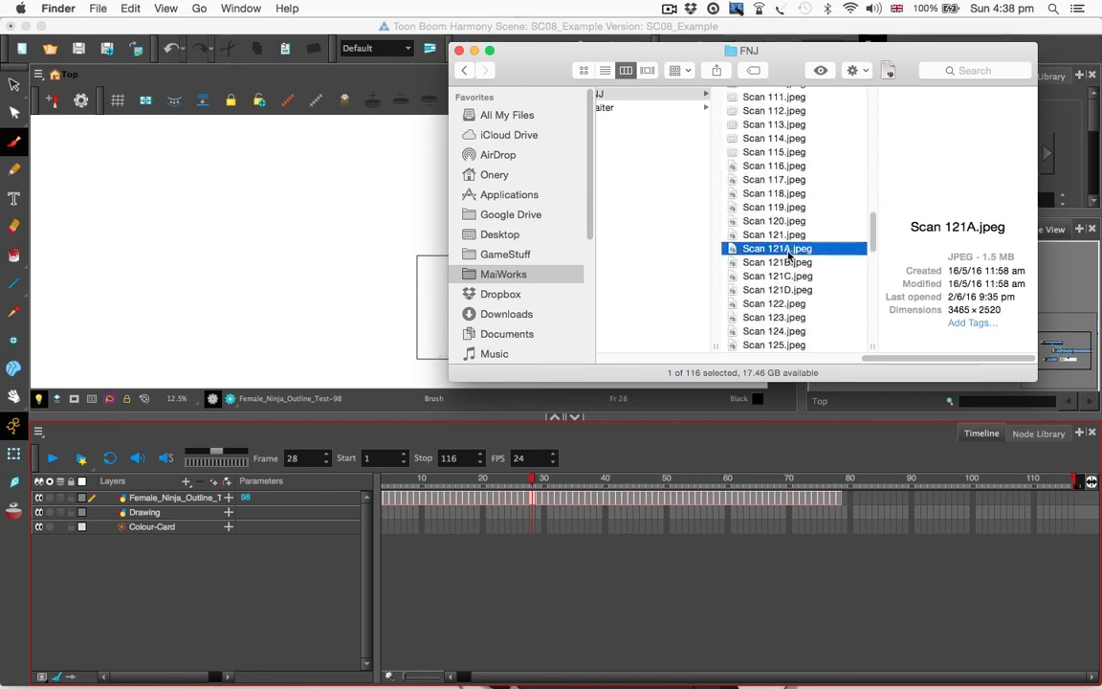
pyautogui.scroll(15, 788, 254)
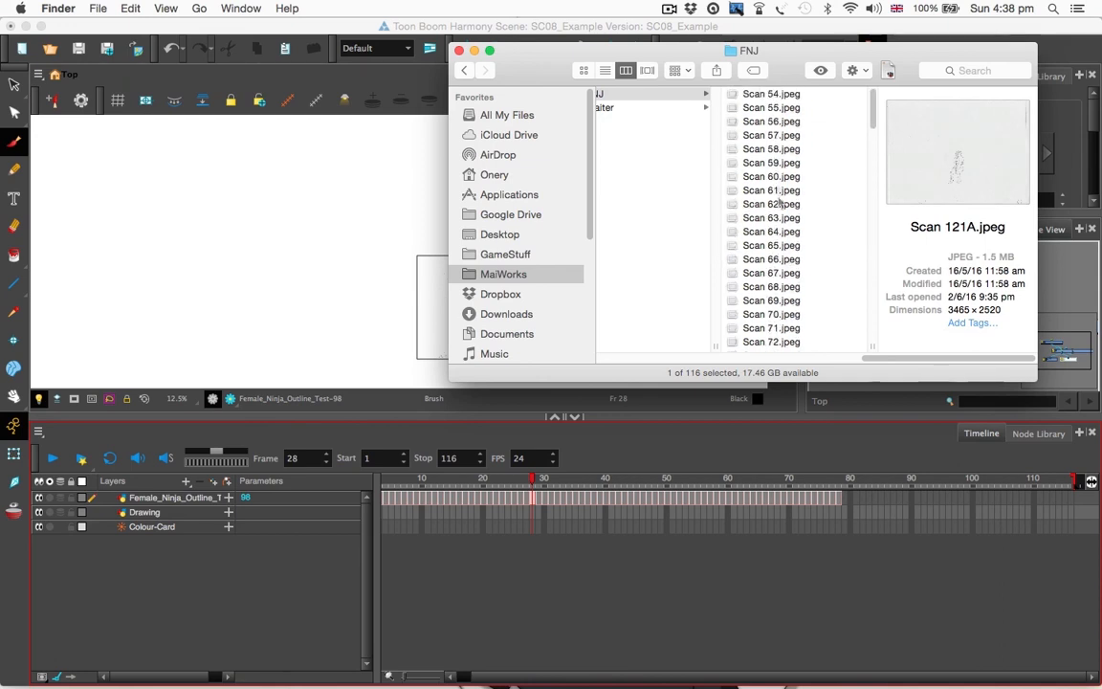
# - Rename Scan 54.jpeg as Scan 054.jpeg to give it a three-digit number
pyautogui.click(768, 97)
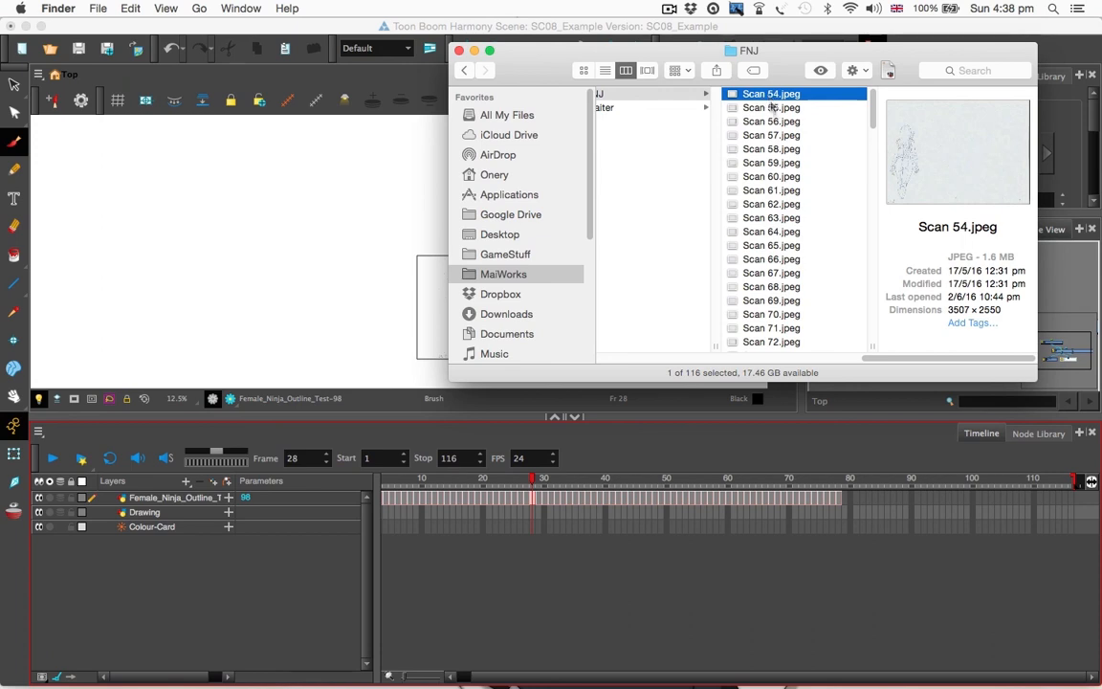
pyautogui.scroll(-10, 776, 182)
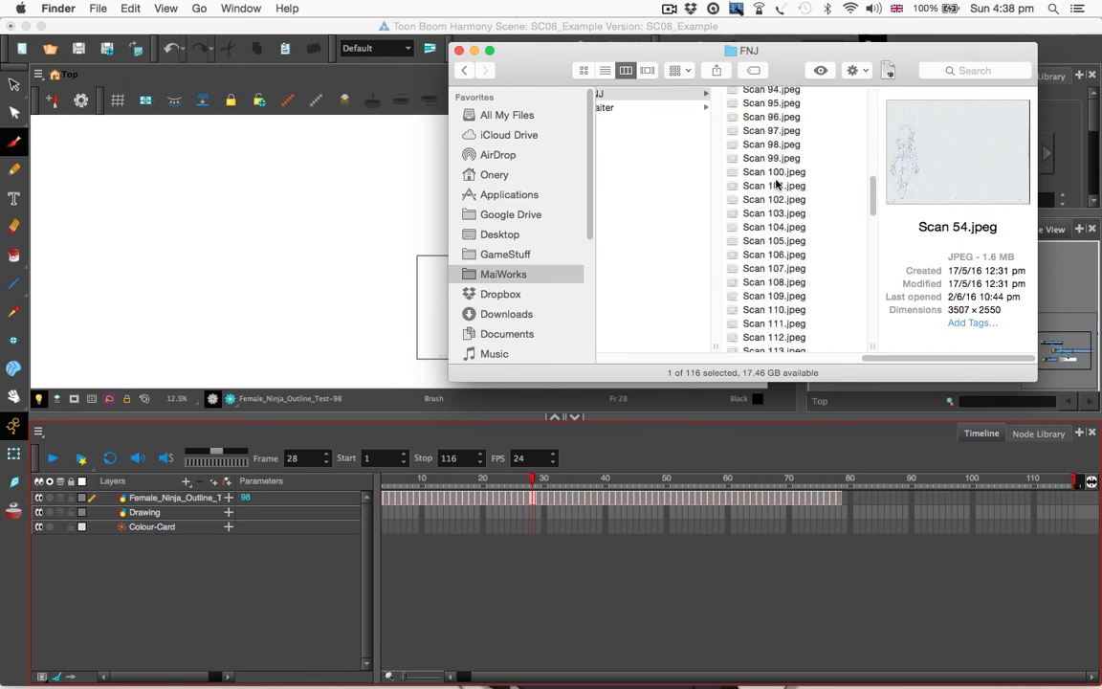
pyautogui.click(775, 159)
pyautogui.scroll(10, 777, 178)
pyautogui.click(777, 94)
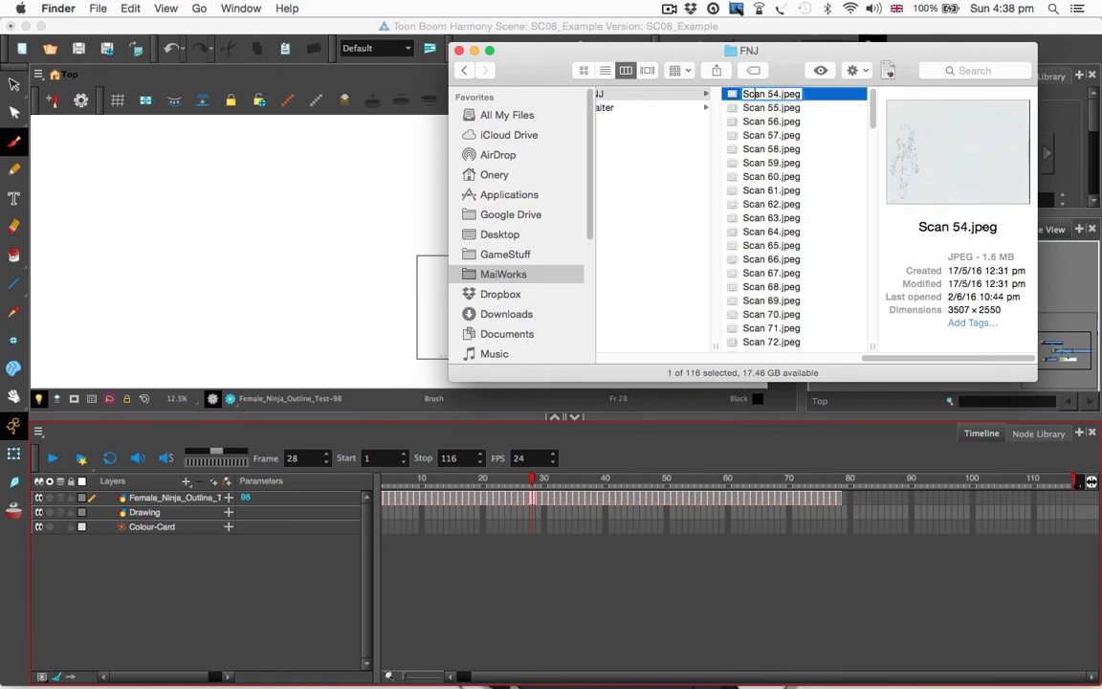
pyautogui.write('0')
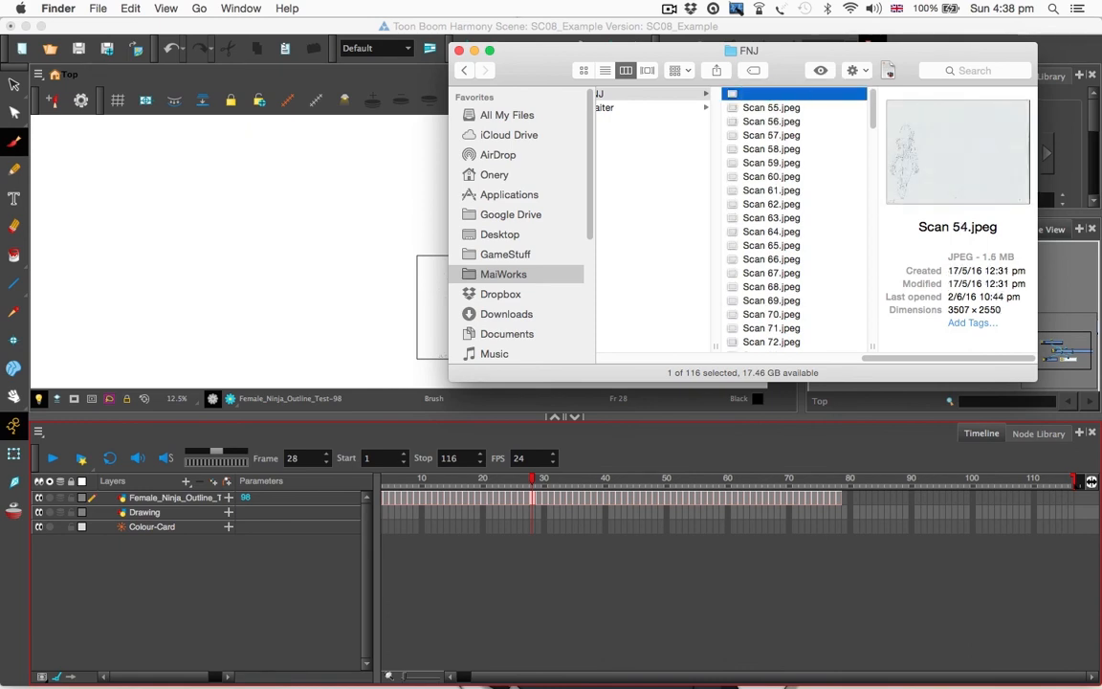
pyautogui.press('Return')
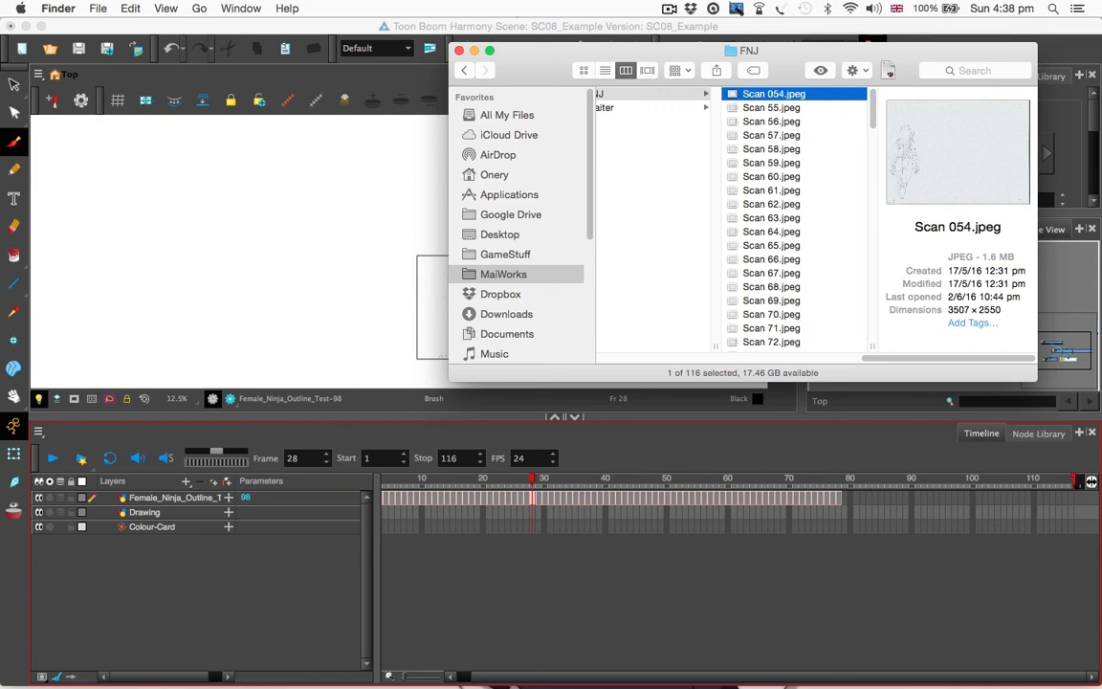
# - Remove the leading zero to restore the file name Scan 54.jpeg
pyautogui.press('Return')
pyautogui.press('BackSpace')
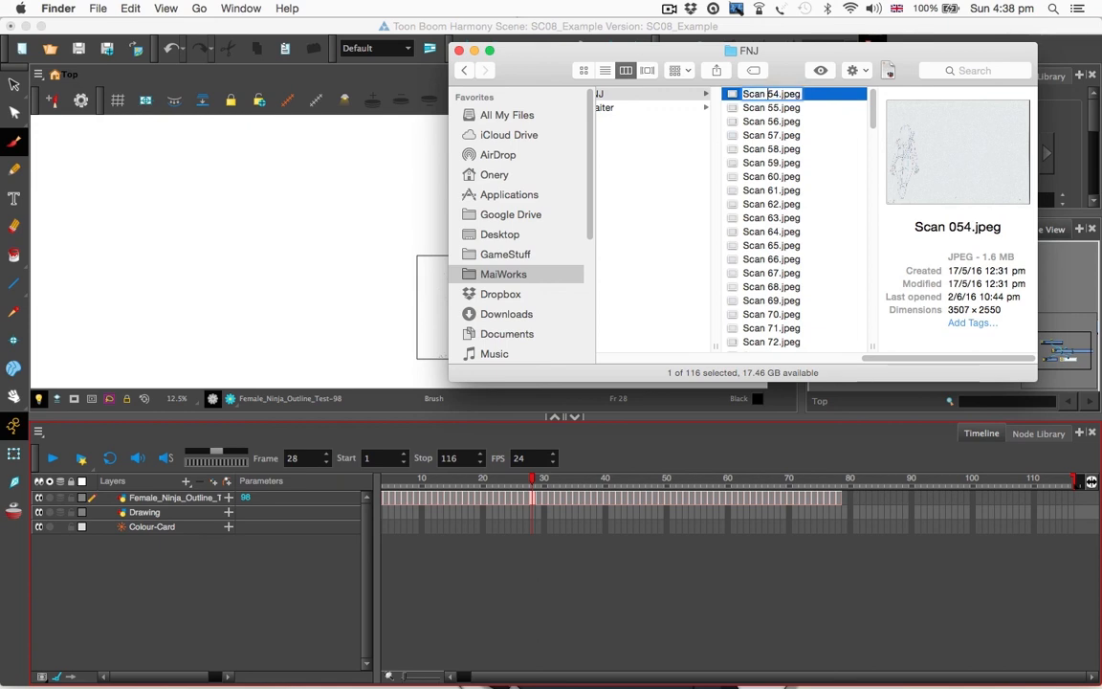
pyautogui.press('Return')
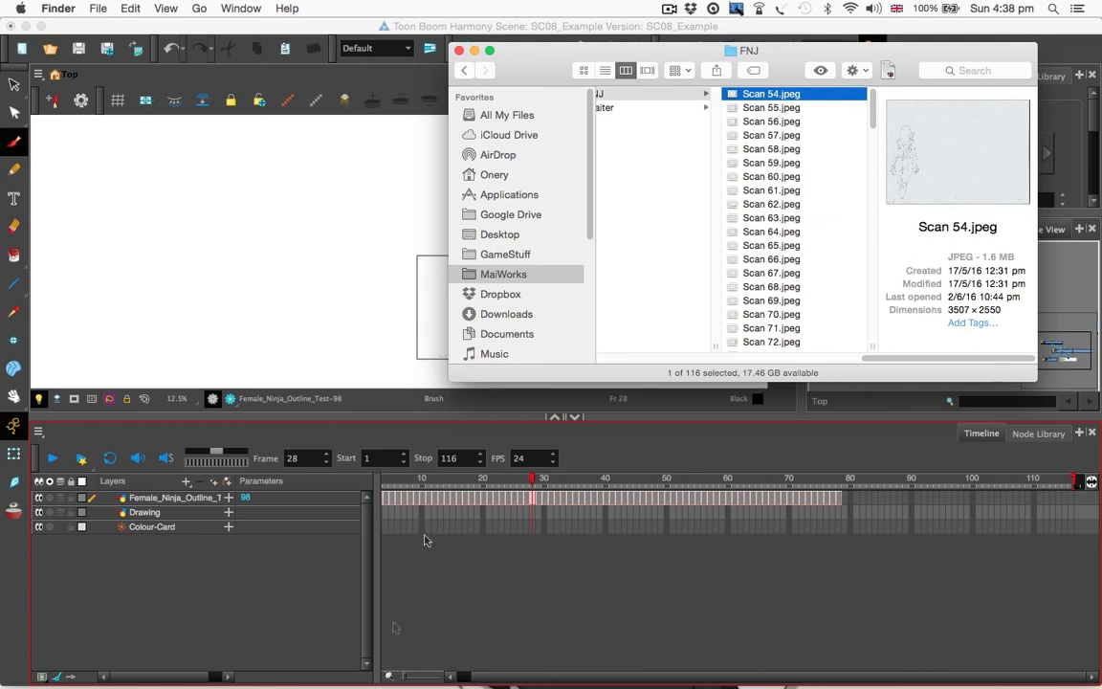
# - Switch back to Harmony and scrub the timeline from frame 1 to frame 27 to review the drawing order
pyautogui.click(468, 628)
pyautogui.scroll(1, 567, 343)
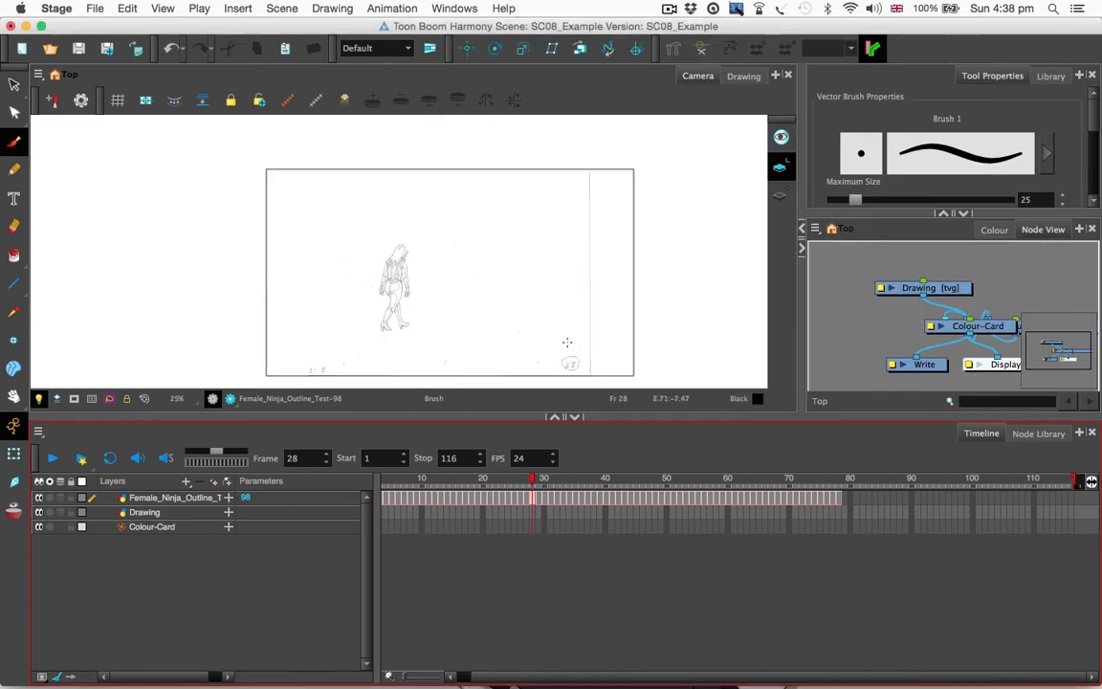
pyautogui.scroll(1, 568, 343)
pyautogui.scroll(-1, 568, 341)
pyautogui.press('space')
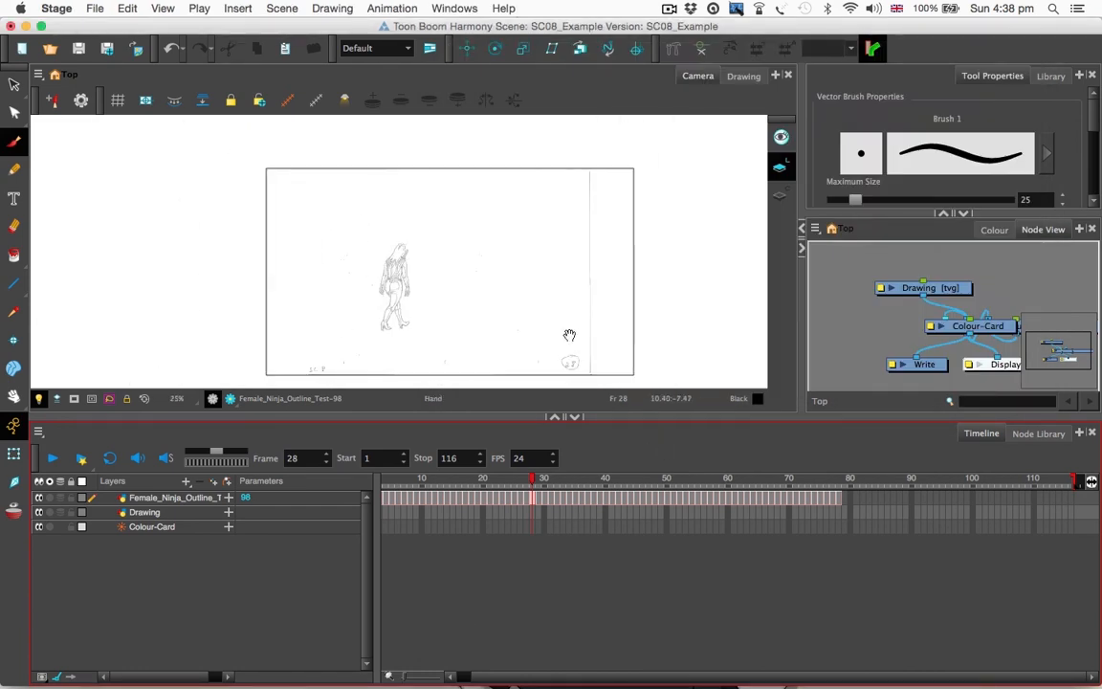
pyautogui.moveTo(569, 335); pyautogui.dragTo(508, 310)
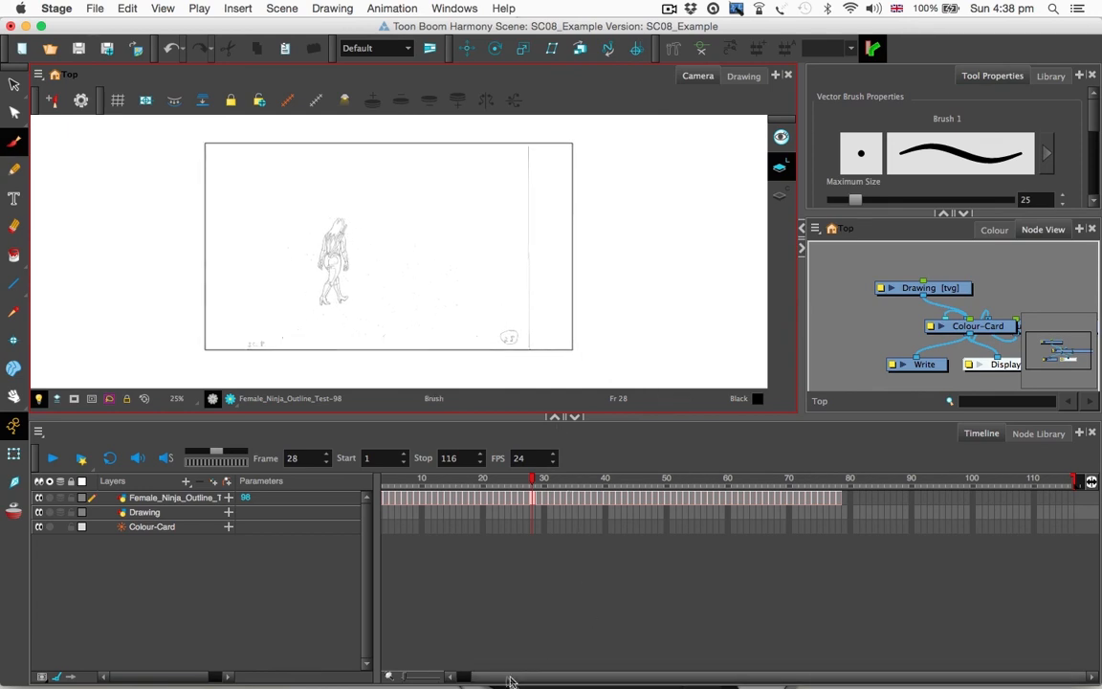
pyautogui.moveTo(504, 675); pyautogui.dragTo(479, 680)
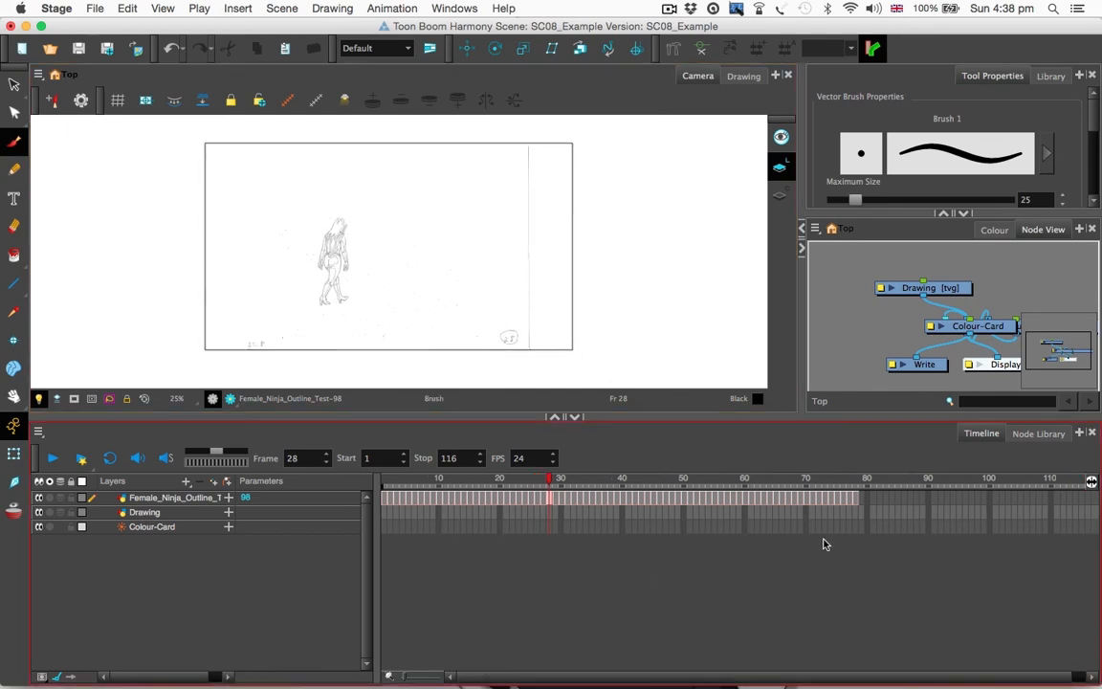
pyautogui.click(385, 480)
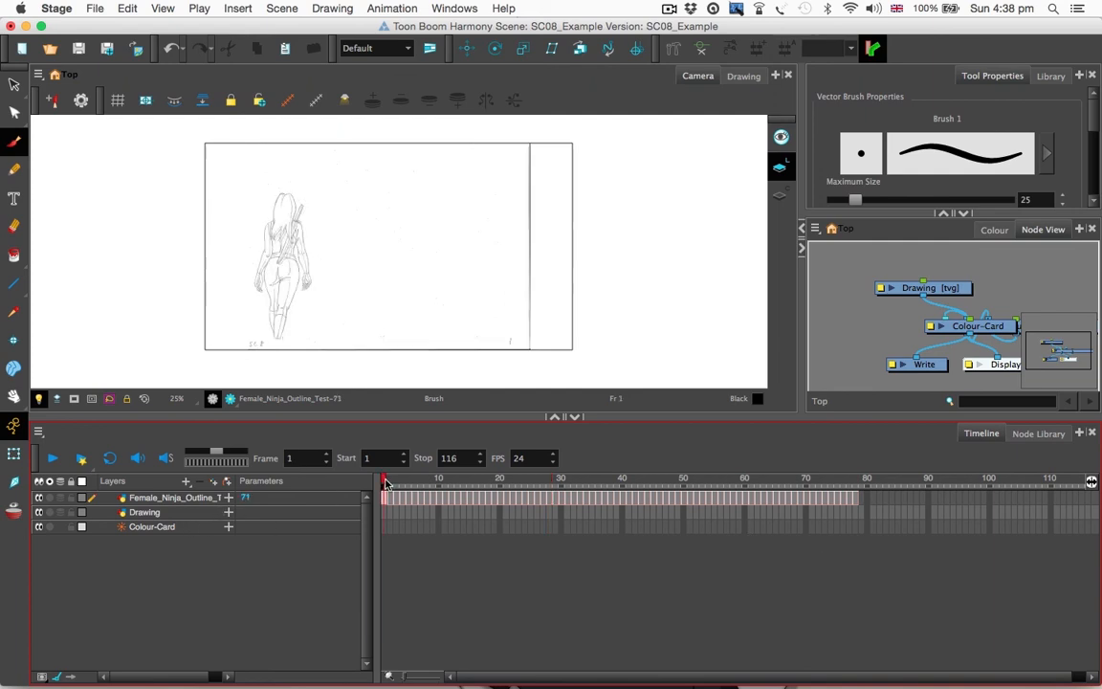
pyautogui.moveTo(387, 484); pyautogui.dragTo(543, 486)
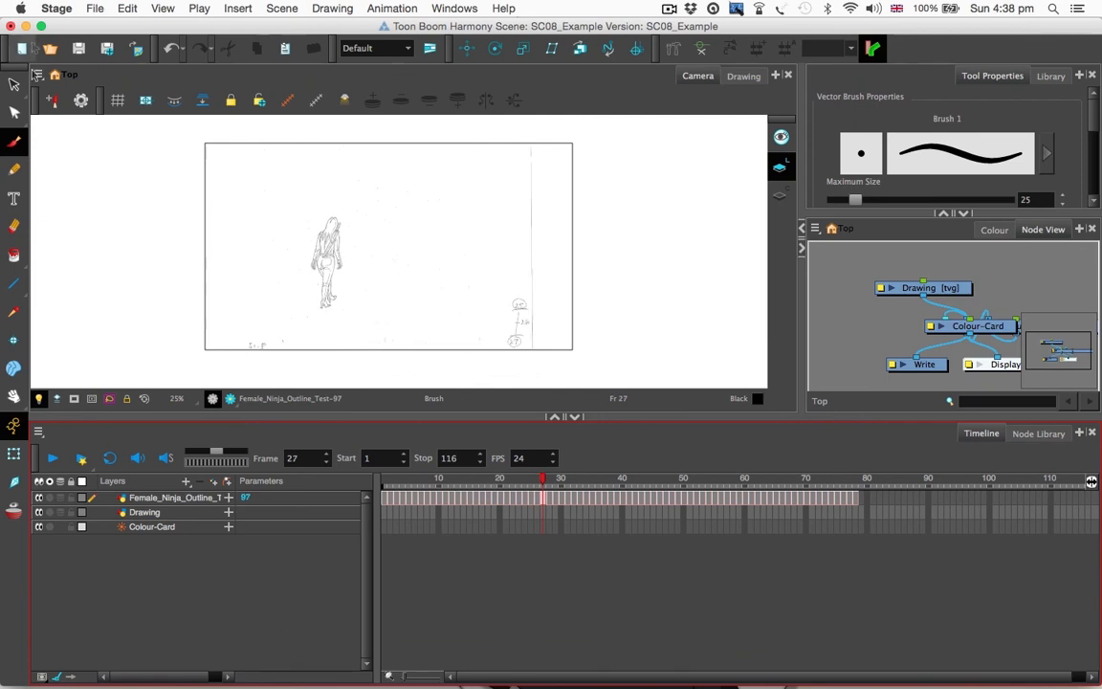
# - Switch to Finder and compare the two-digit and three-digit scan file names in the FNJ folder
pyautogui.hotkey('ctrl', 'Up')
pyautogui.click(835, 338)
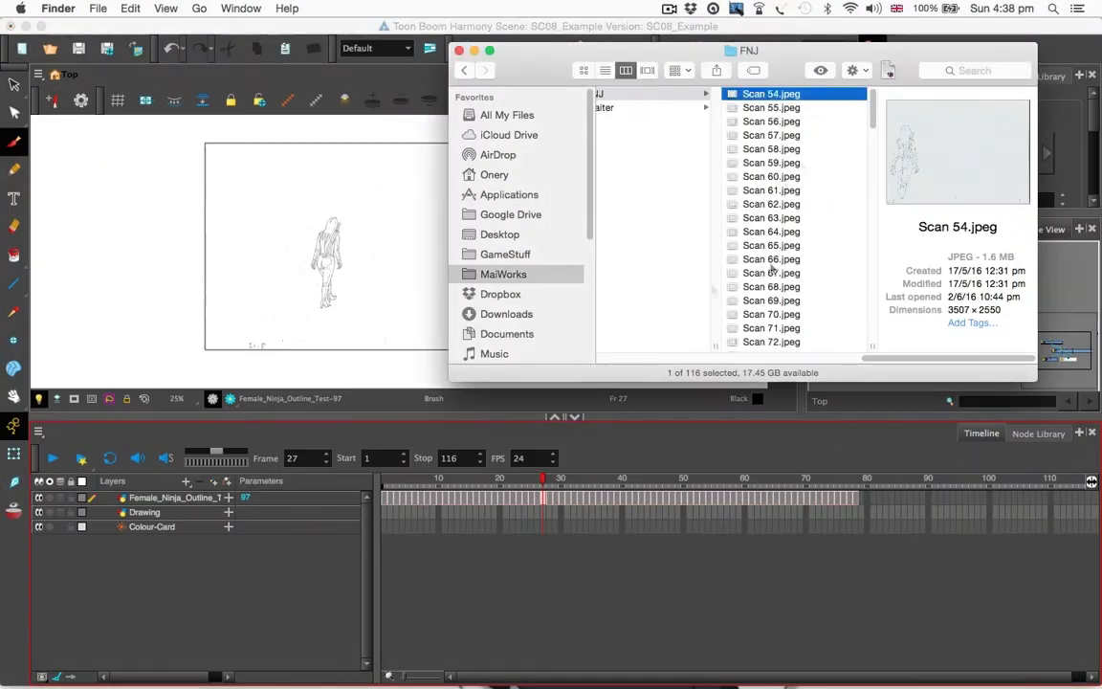
pyautogui.scroll(-8, 794, 192)
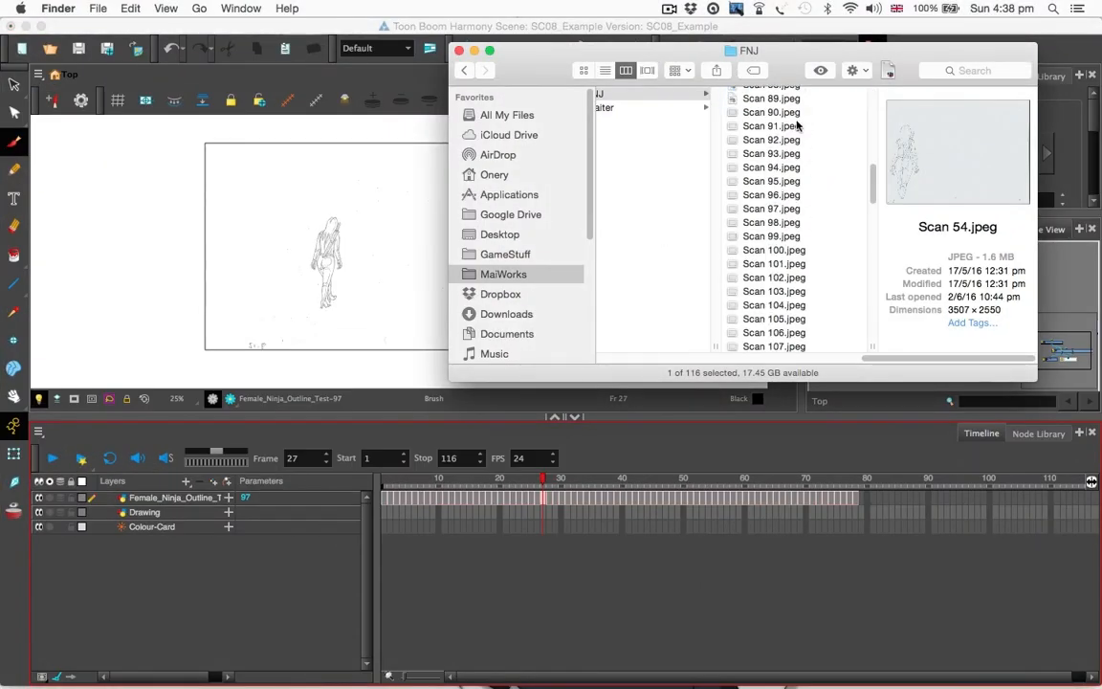
pyautogui.scroll(8, 794, 129)
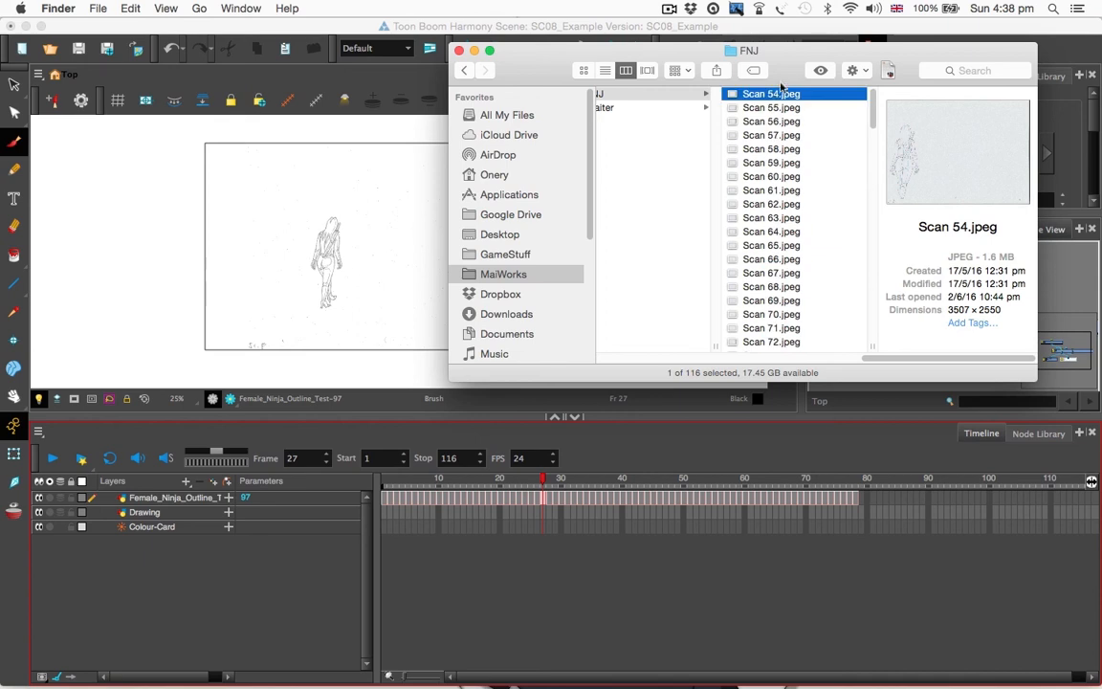
# - Switch to Harmony, review the image import settings for layer creation and vector conversion, and close them without importing
pyautogui.click(280, 566)
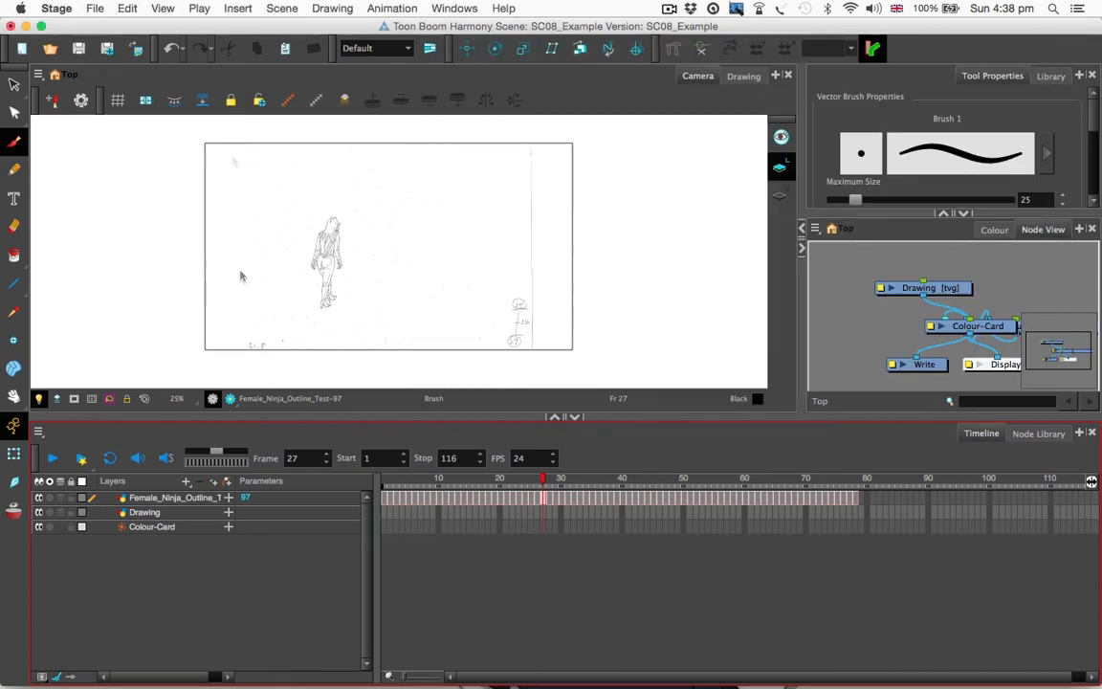
pyautogui.click(201, 7)
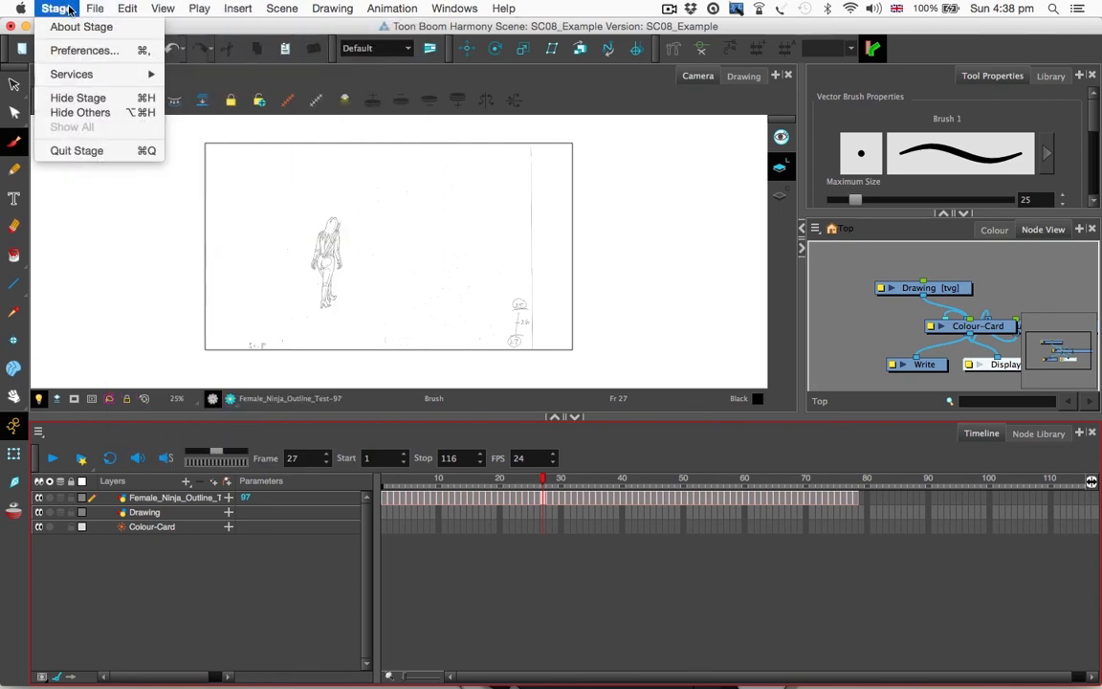
pyautogui.click(94, 7)
pyautogui.click(96, 12)
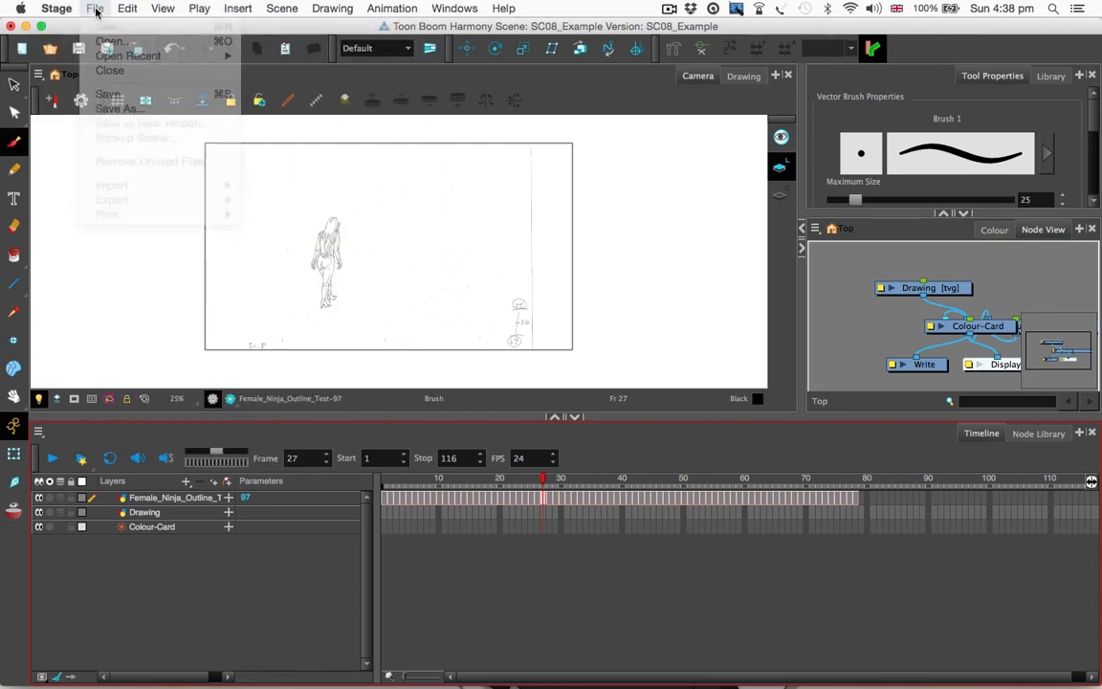
pyautogui.moveTo(152, 185)
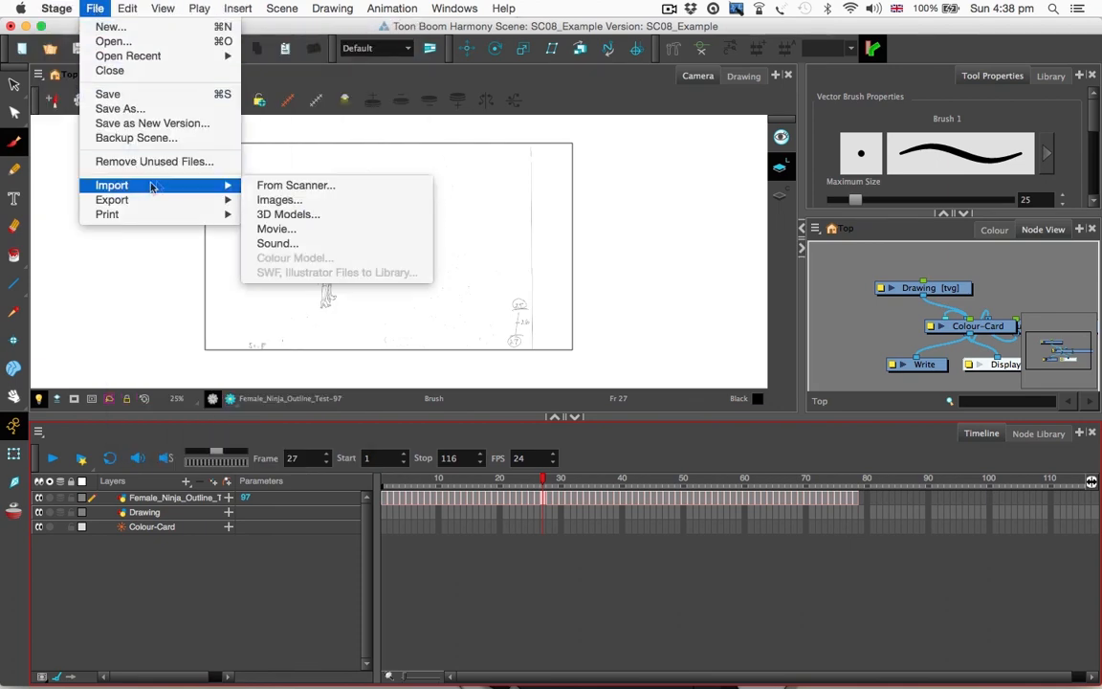
pyautogui.click(272, 200)
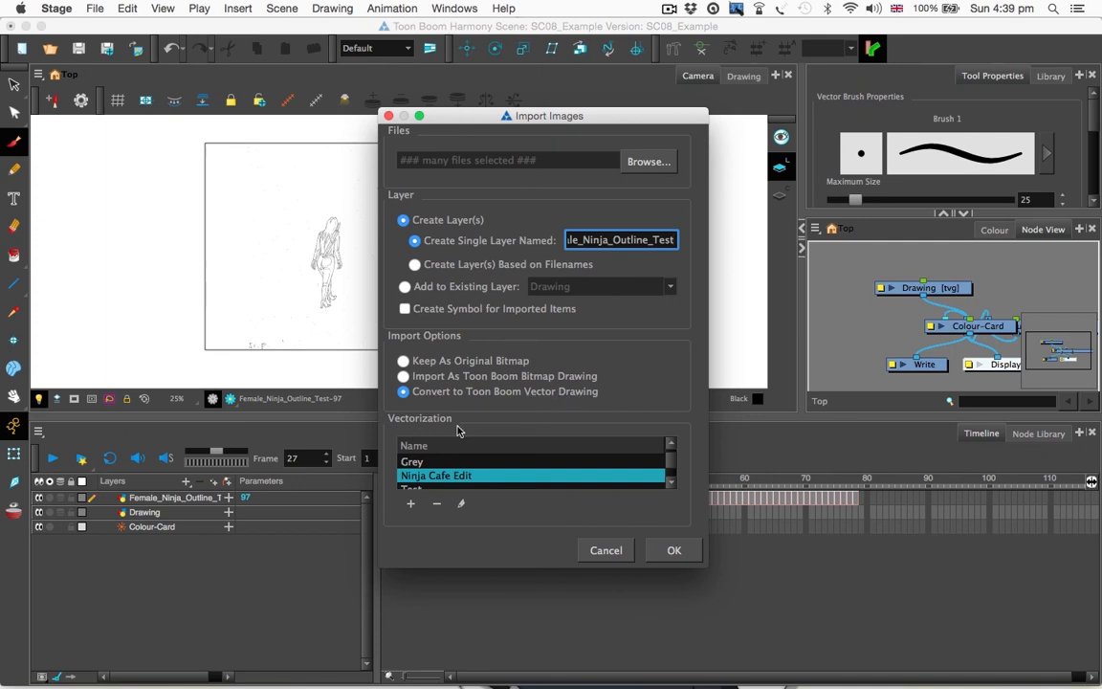
pyautogui.click(606, 552)
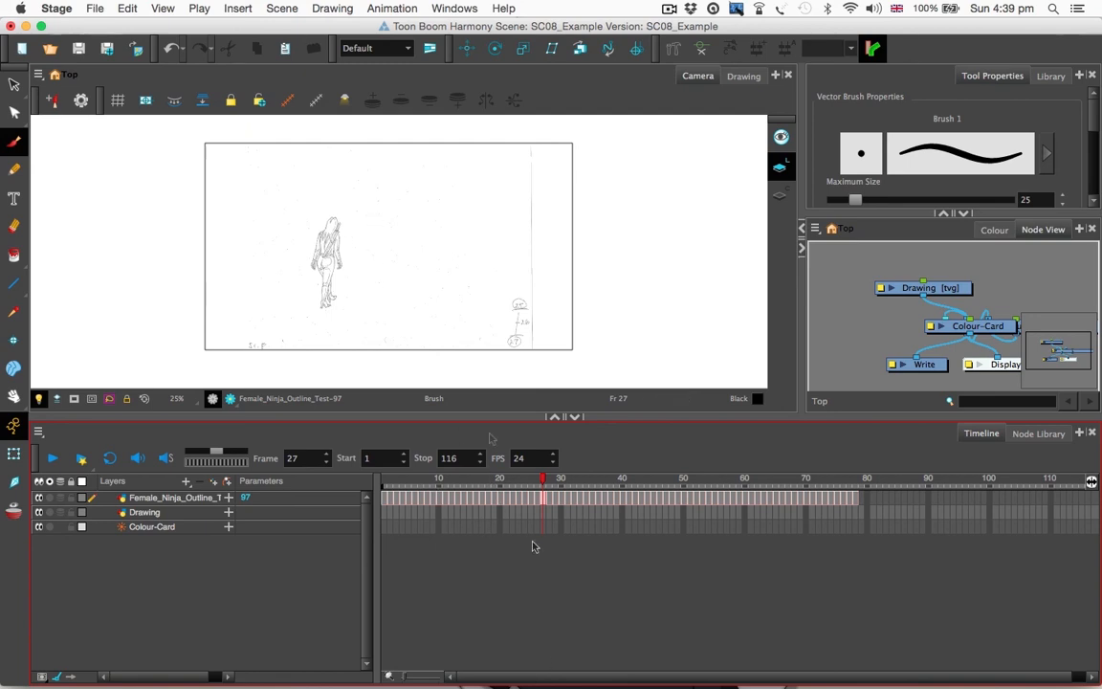
# - Switch to Finder to check the FNJ scan list once more and return to Harmony
pyautogui.moveTo(2, 2)
pyautogui.click(287, 153)
pyautogui.hotkey('ctrl', 'Up')
pyautogui.click(783, 313)
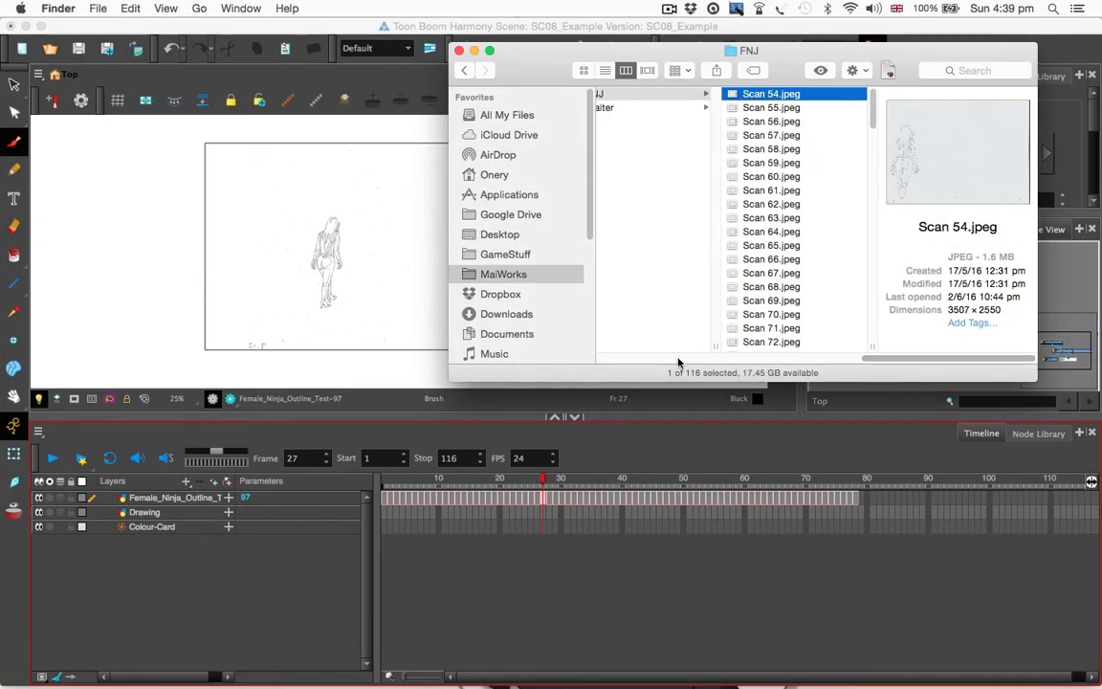
pyautogui.click(54, 640)
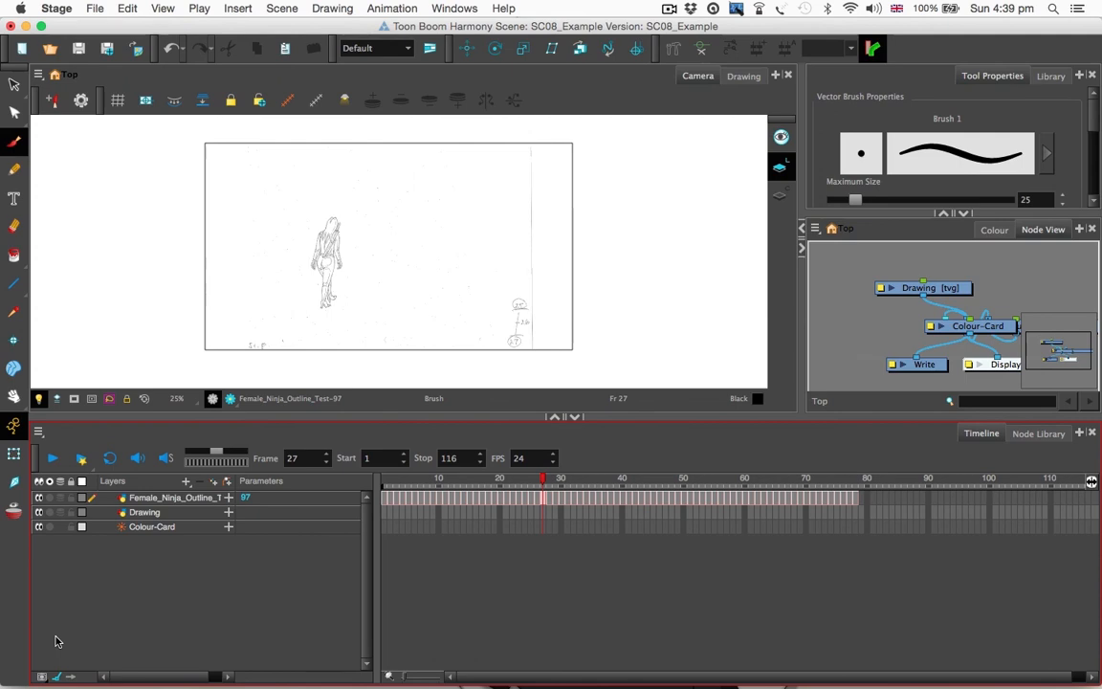